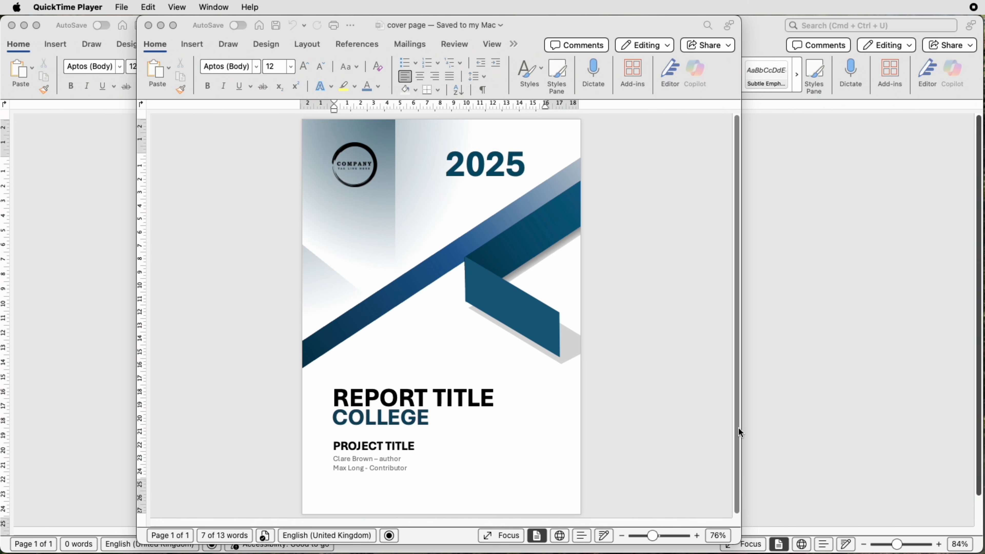
Draw a parallelogram about 3.45 cm high and 10.39 cm wide in the right half of the blank page
{"action": "scroll", "coordinate": [738, 428], "scroll_direction": "down", "scroll_amount": 1}
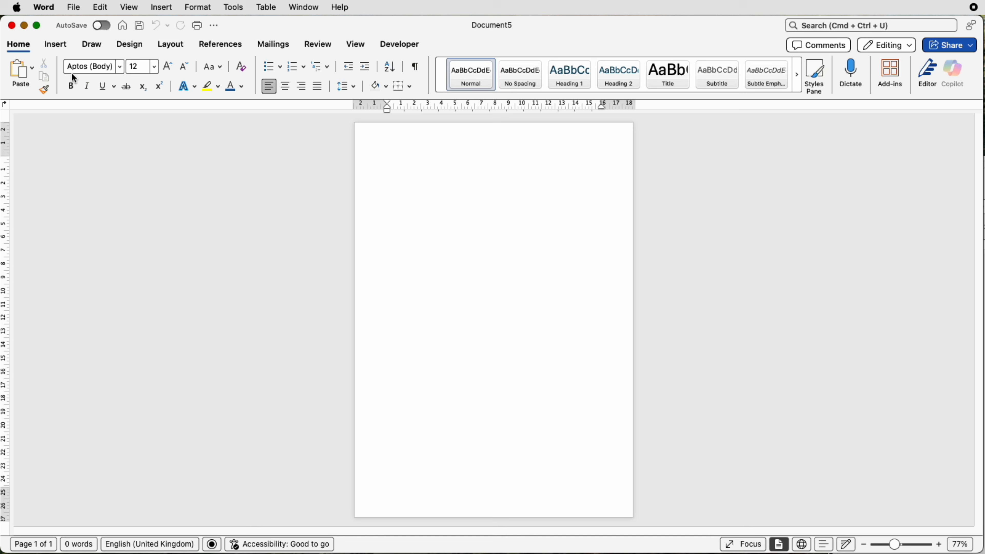
{"action": "left_click", "coordinate": [62, 47]}
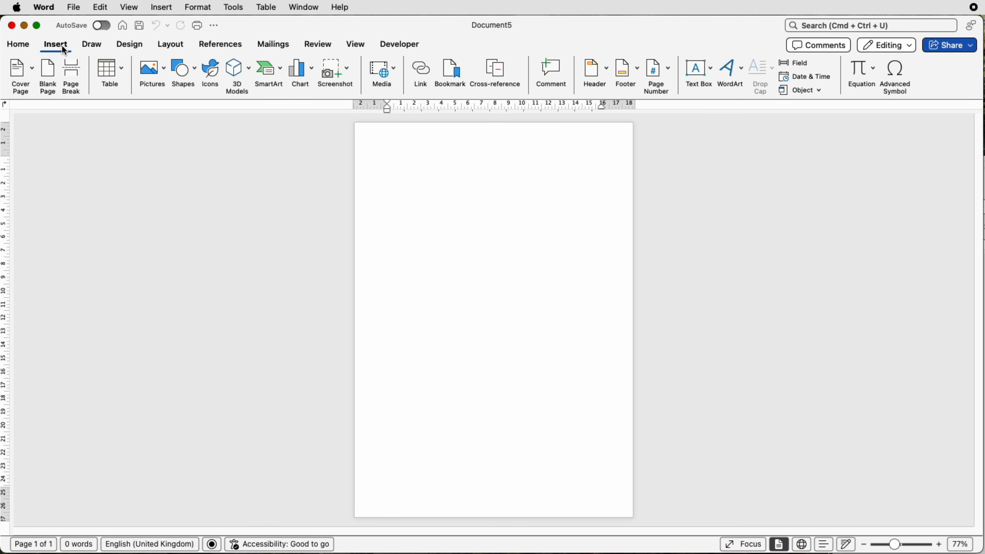
{"action": "left_click", "coordinate": [195, 70]}
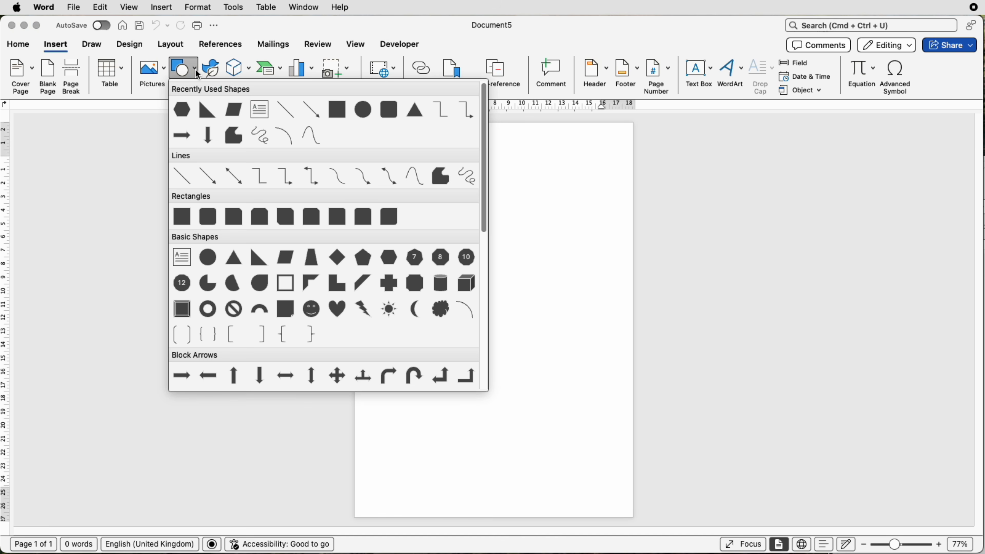
{"action": "left_click", "coordinate": [284, 259]}
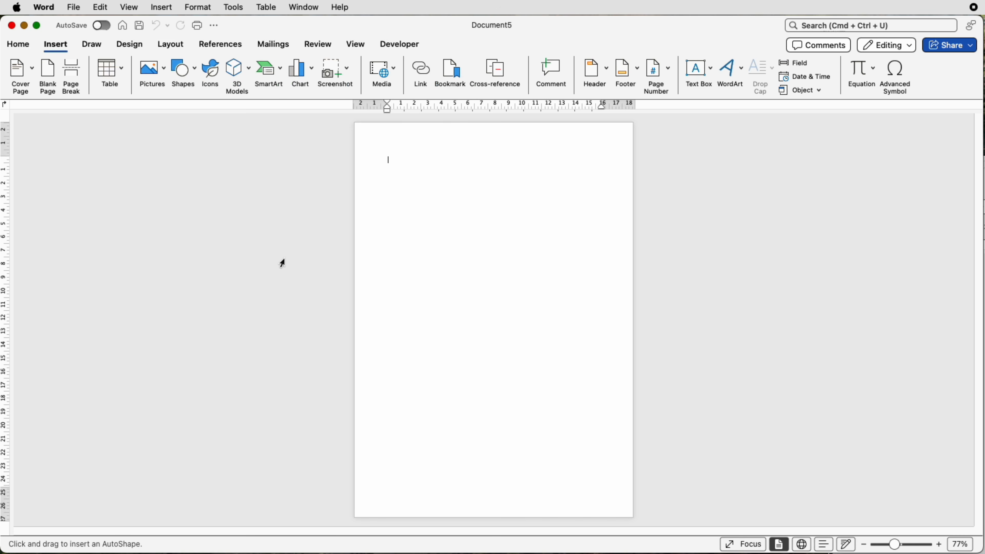
{"action": "left_click_drag", "start_coordinate": [483, 258], "coordinate": [621, 303]}
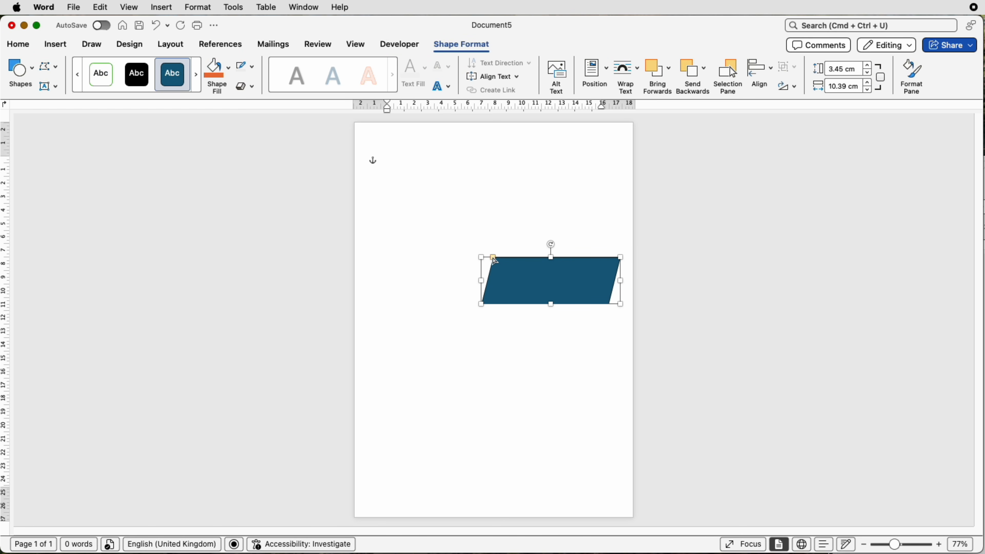
Slant and tilt the parallelogram so its short sides stand nearly vertical, and lengthen it to about 13.82 cm beyond the page's right edge
{"action": "left_click_drag", "start_coordinate": [493, 259], "coordinate": [537, 256]}
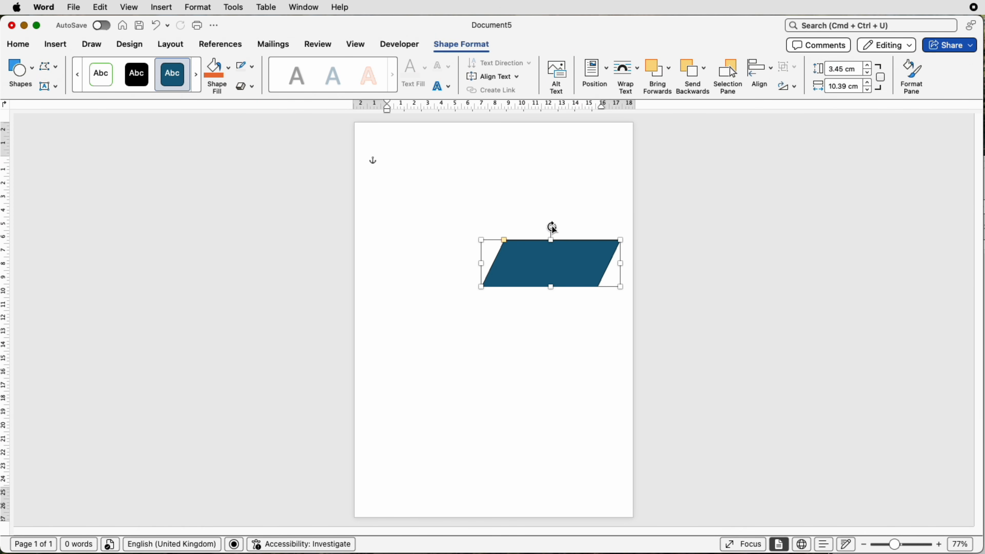
{"action": "left_click_drag", "start_coordinate": [550, 226], "coordinate": [535, 229]}
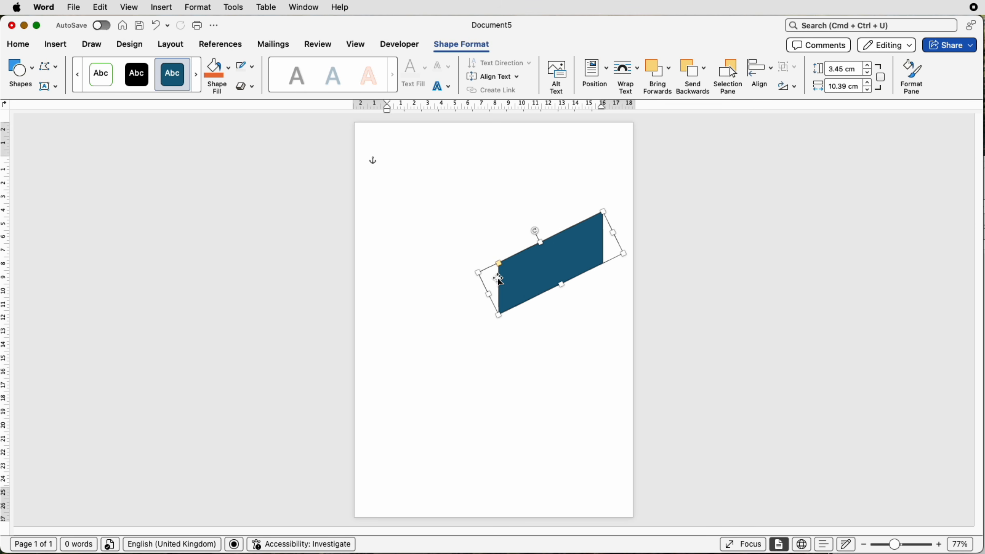
{"action": "left_click_drag", "start_coordinate": [534, 230], "coordinate": [533, 231]}
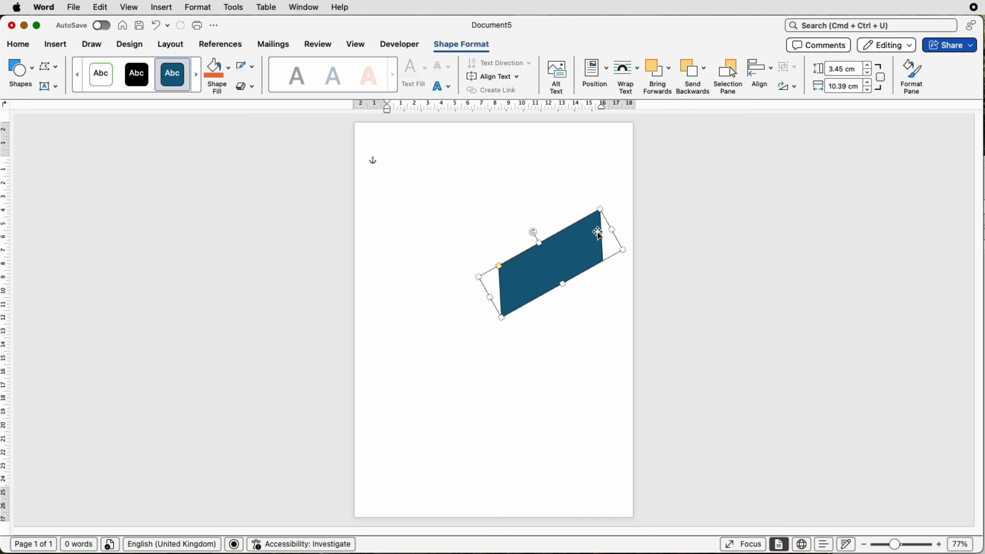
{"action": "left_click_drag", "start_coordinate": [612, 232], "coordinate": [659, 220]}
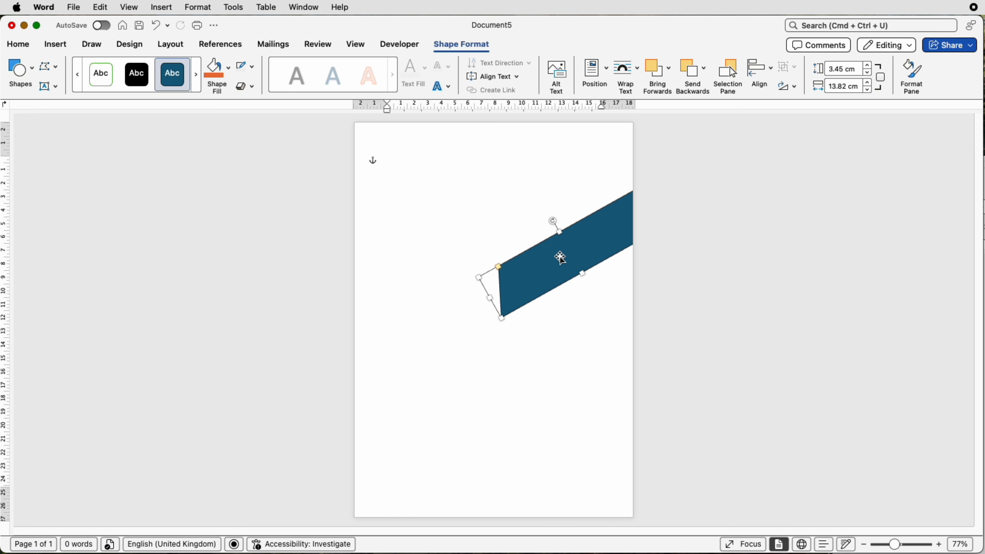
Duplicate the parallelogram below the original and set the original to No Outline
{"action": "left_click_drag", "start_coordinate": [559, 263], "coordinate": [542, 354]}
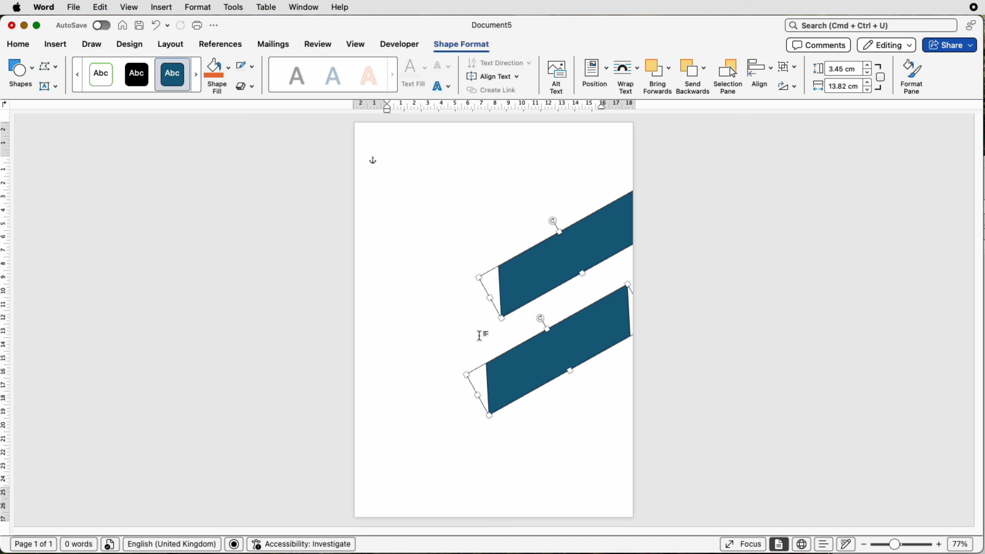
{"action": "left_click", "coordinate": [481, 334]}
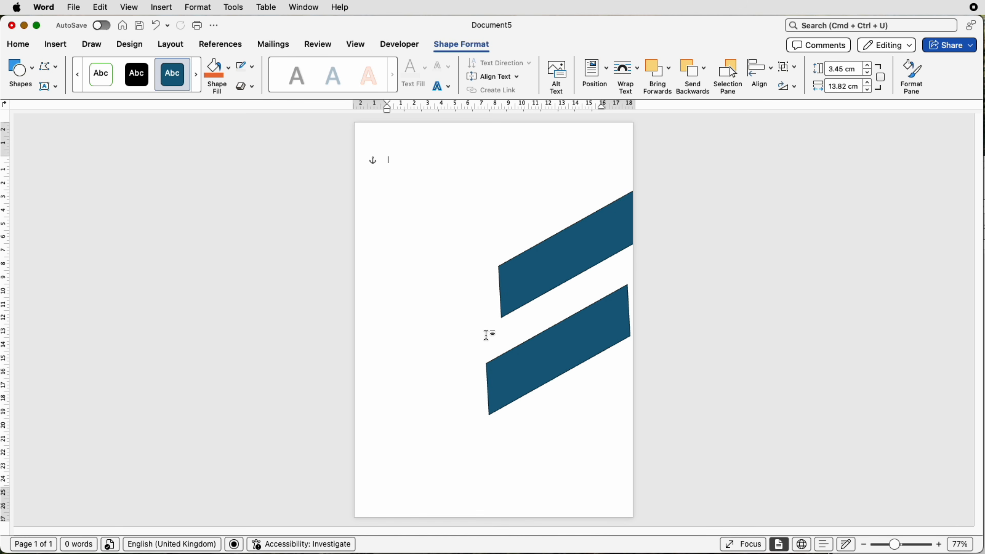
{"action": "left_click", "coordinate": [557, 266]}
{"action": "left_click", "coordinate": [253, 69]}
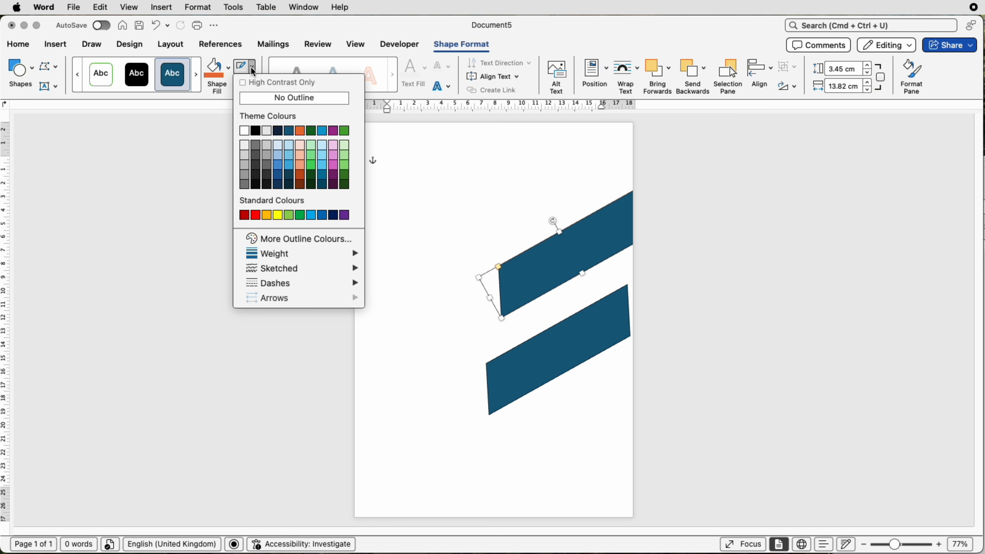
{"action": "left_click", "coordinate": [258, 100]}
Flip the lower copy horizontally and move and rotate it to meet the upper band's left end, forming a folded ribbon
{"action": "left_click", "coordinate": [544, 357]}
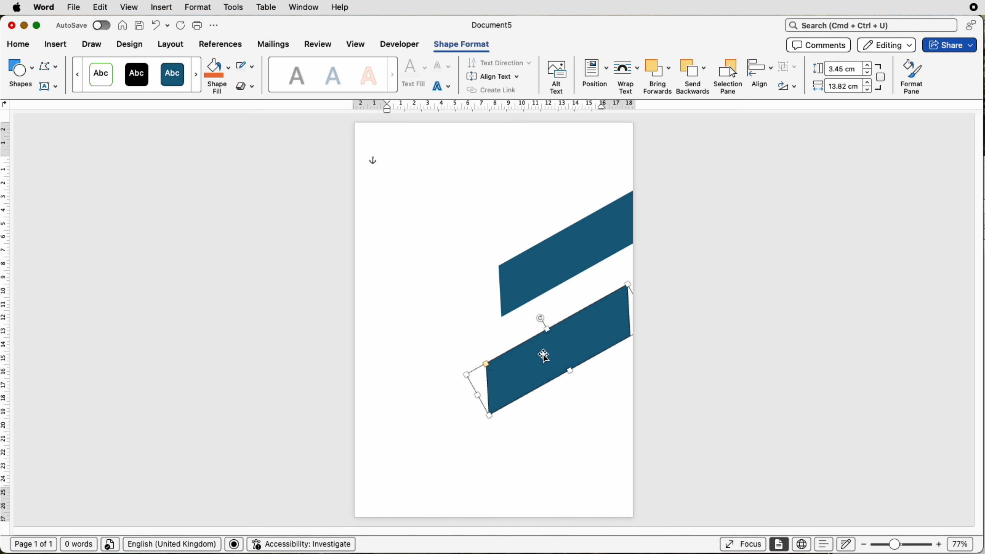
{"action": "left_click_drag", "start_coordinate": [544, 356], "coordinate": [507, 355]}
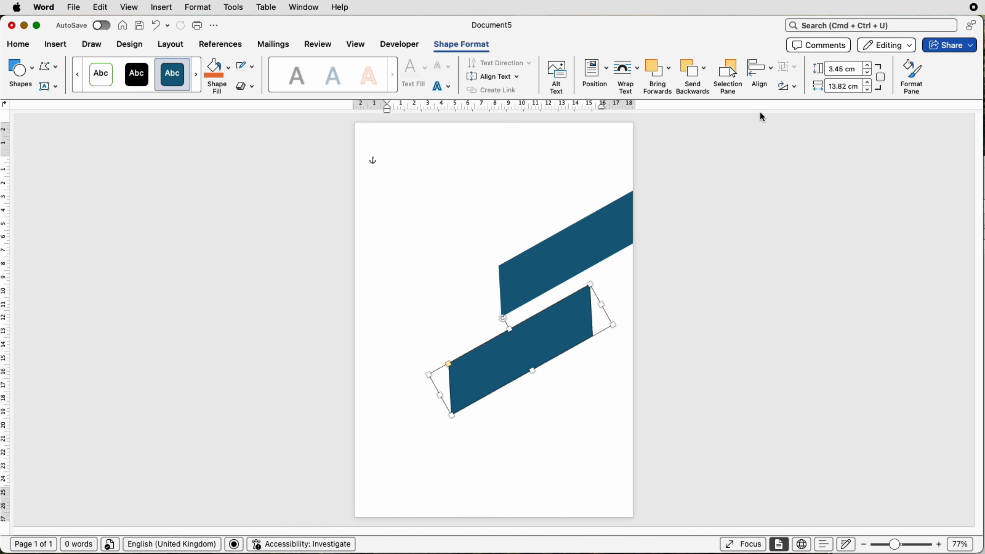
{"action": "left_click", "coordinate": [794, 88]}
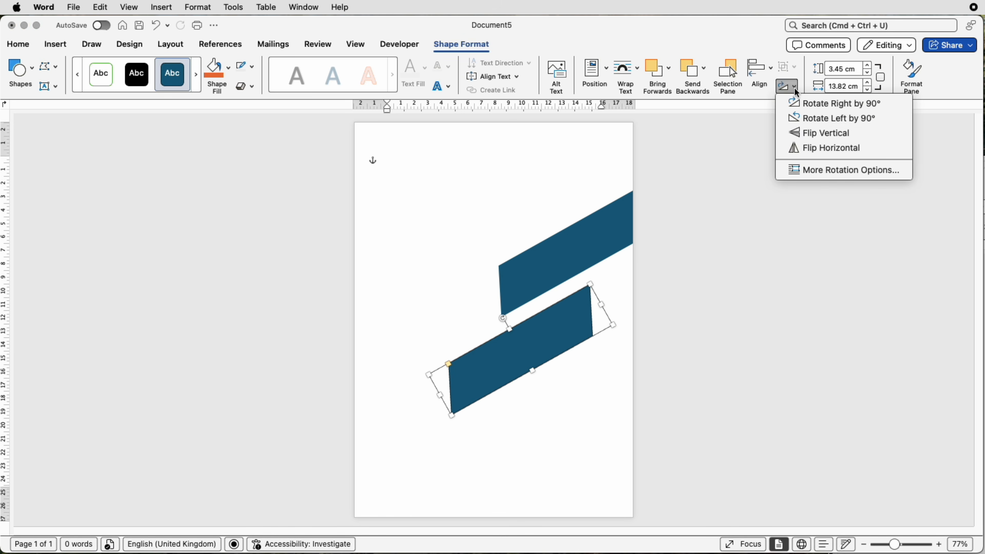
{"action": "left_click", "coordinate": [809, 150]}
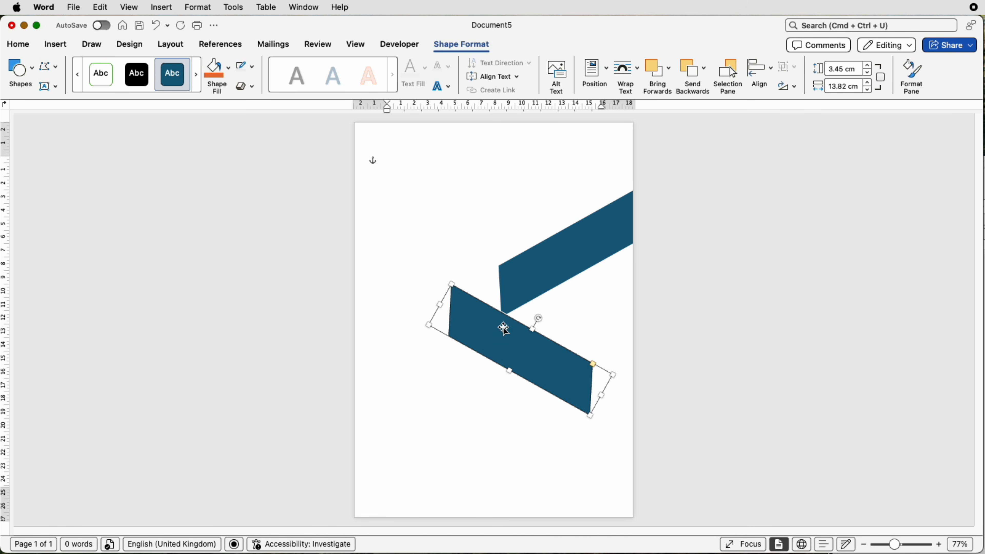
{"action": "left_click_drag", "start_coordinate": [504, 327], "coordinate": [572, 283]}
{"action": "left_click_drag", "start_coordinate": [528, 306], "coordinate": [551, 301]}
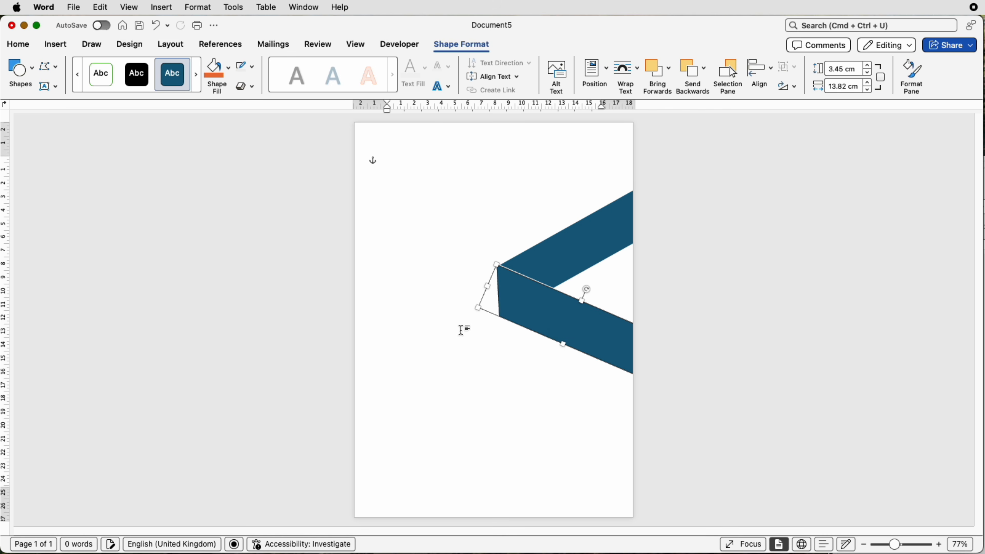
Set the lower parallelogram of the ribbon to No Outline
{"action": "left_click", "coordinate": [455, 334]}
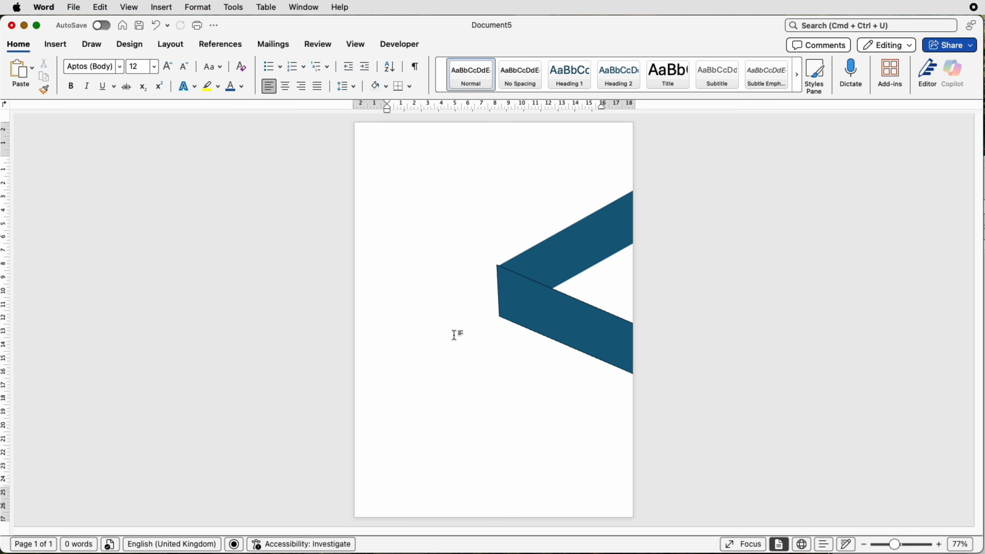
{"action": "left_click", "coordinate": [543, 313]}
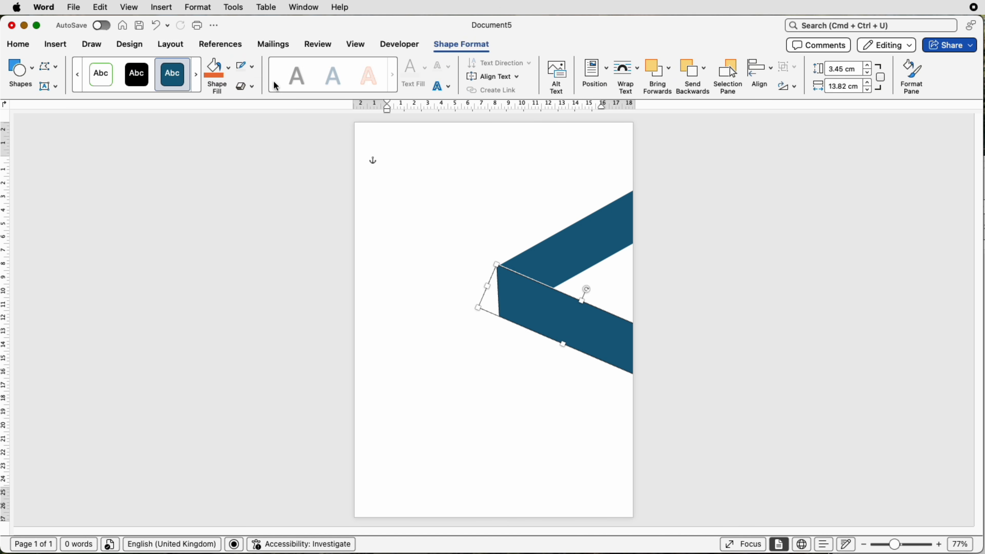
{"action": "left_click", "coordinate": [253, 68]}
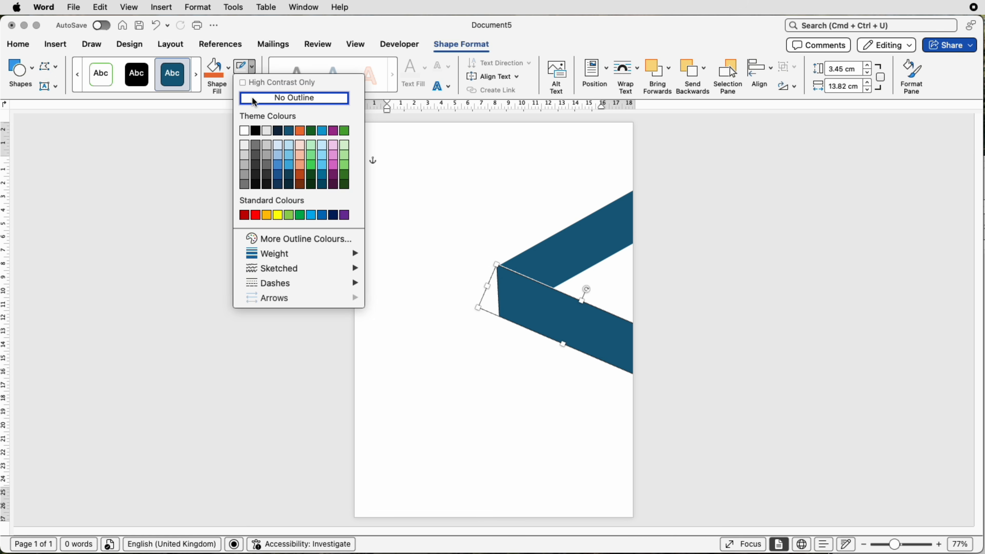
{"action": "left_click", "coordinate": [252, 97]}
{"action": "left_click", "coordinate": [510, 372]}
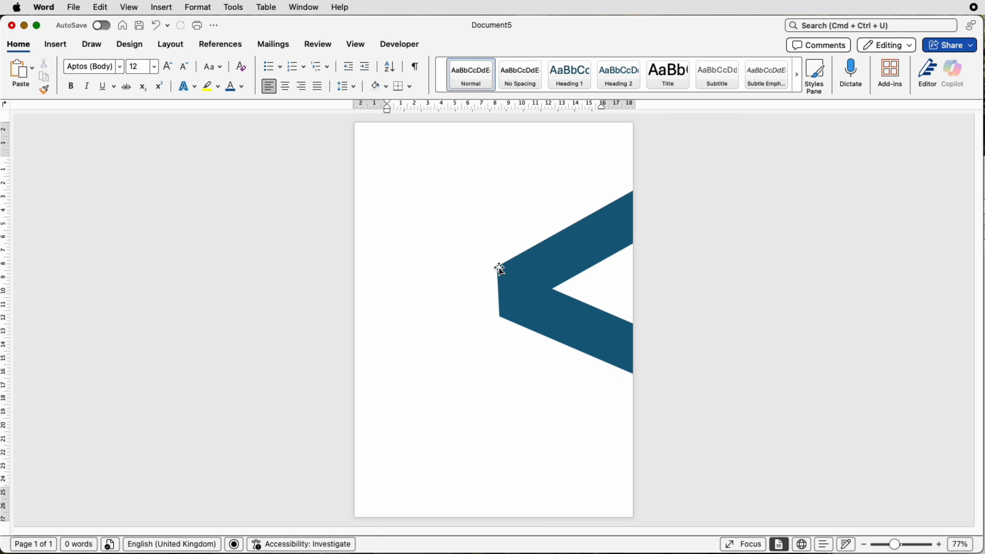
Nudge the lower parallelogram slightly so its left corner lines up with the upper band's corner
{"action": "left_click", "coordinate": [548, 308]}
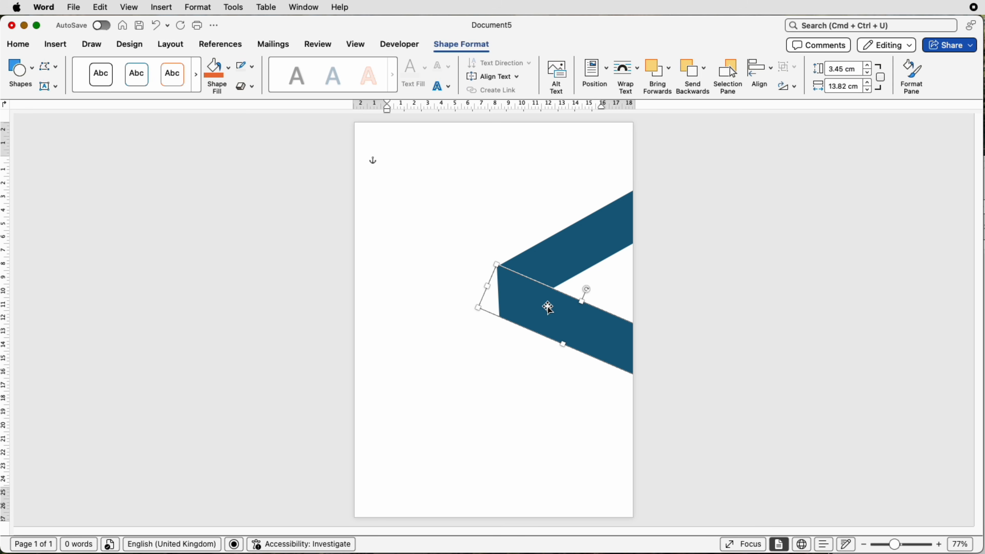
{"action": "key", "text": "Down"}
{"action": "key", "text": "Escape"}
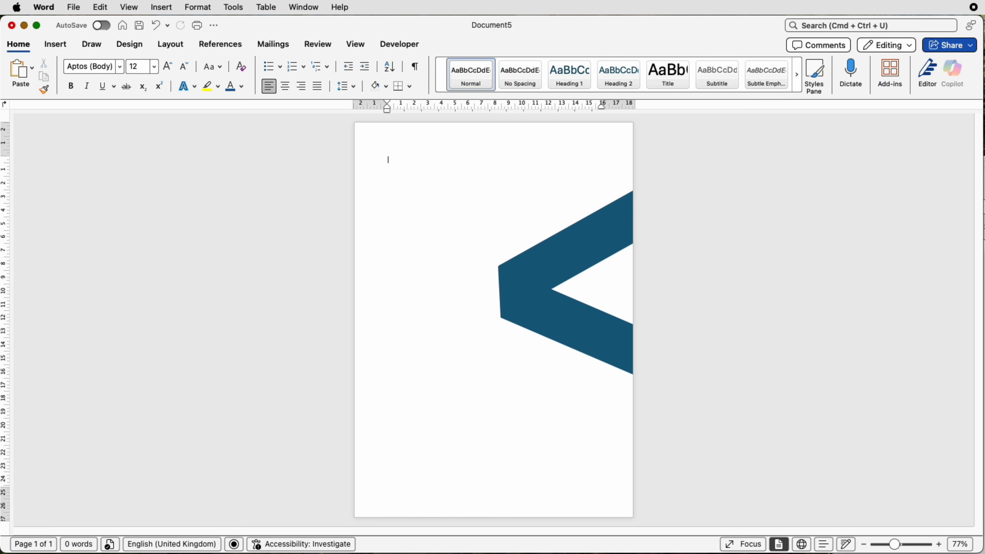
Shorten the lower parallelogram to about 9.35 cm wide and place a duplicate of it below the ribbon
{"action": "left_click", "coordinate": [613, 345]}
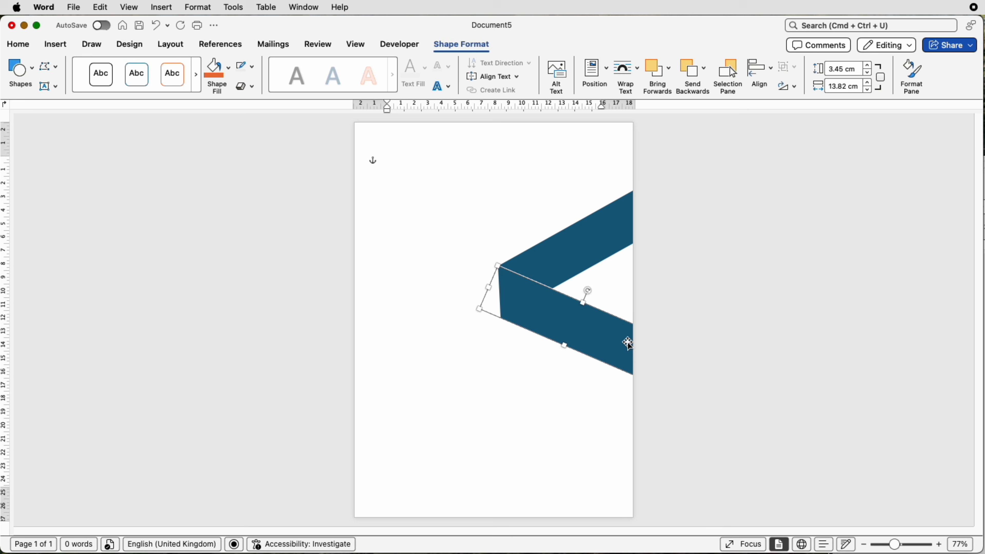
{"action": "left_click_drag", "start_coordinate": [628, 343], "coordinate": [528, 393]}
{"action": "left_click", "coordinate": [598, 369]}
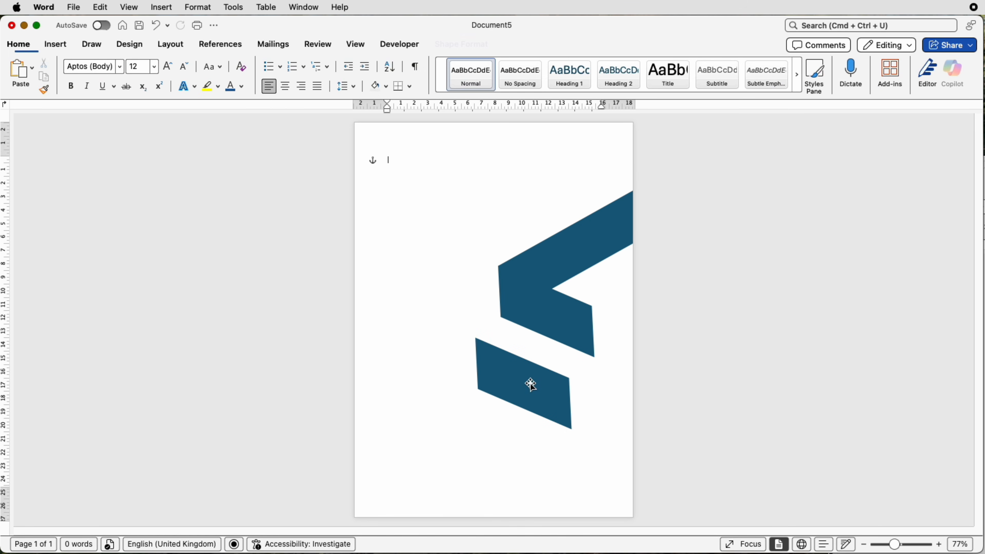
Fill the duplicate parallelogram below the ribbon with light grey
{"action": "left_click", "coordinate": [528, 381]}
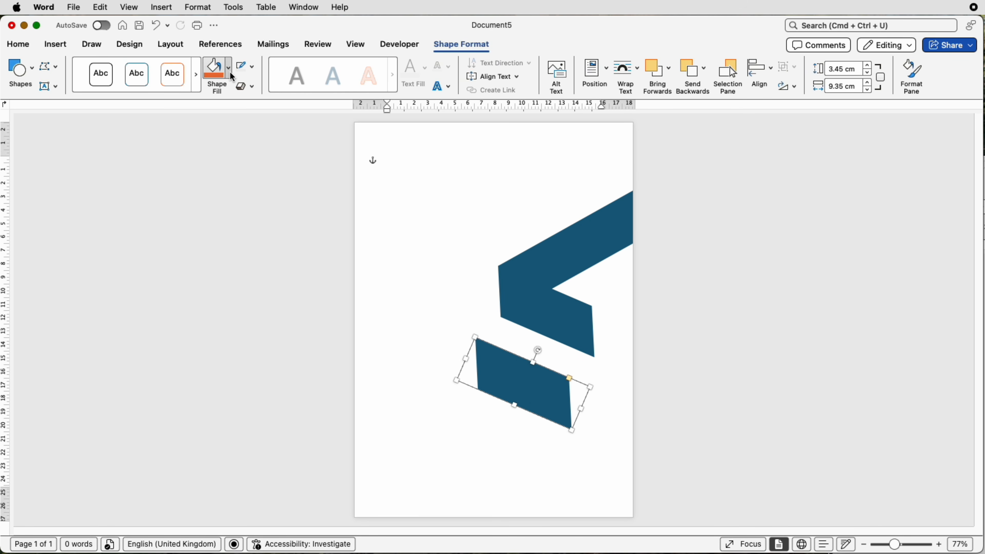
{"action": "left_click", "coordinate": [230, 73]}
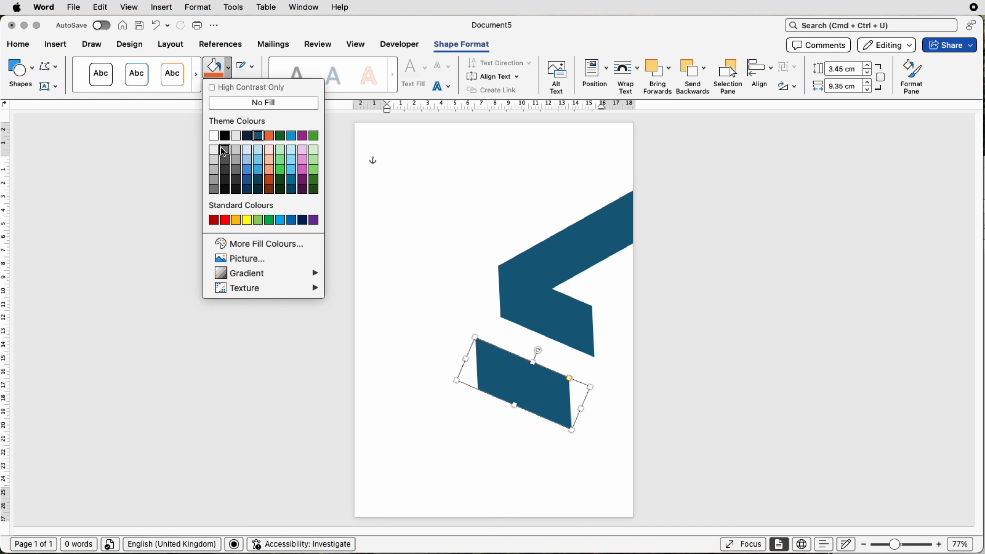
{"action": "left_click", "coordinate": [214, 160]}
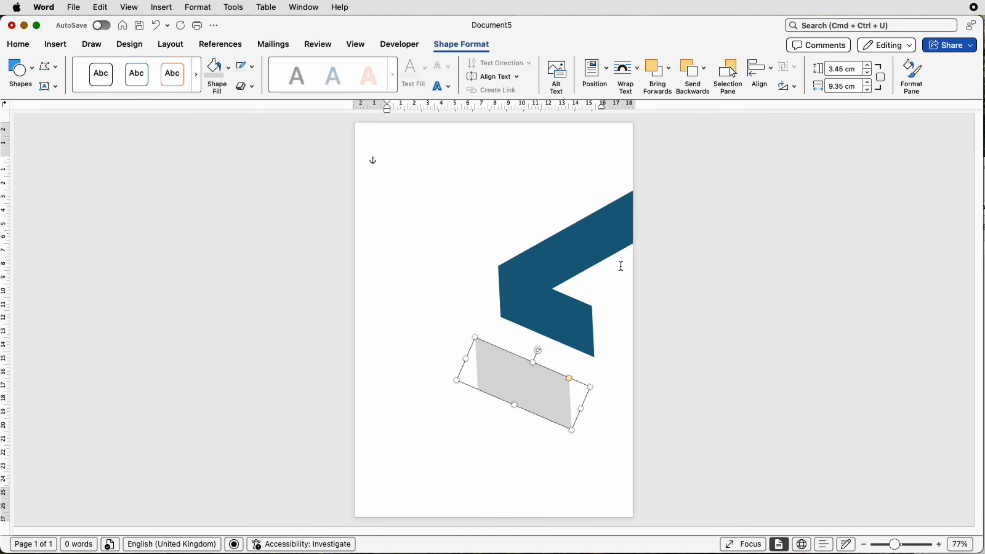
Flip the grey parallelogram horizontally, then reshape and rotate it to lie along the ribbon's lower band, extending to the page's right edge
{"action": "left_click", "coordinate": [797, 89]}
{"action": "left_click", "coordinate": [803, 149]}
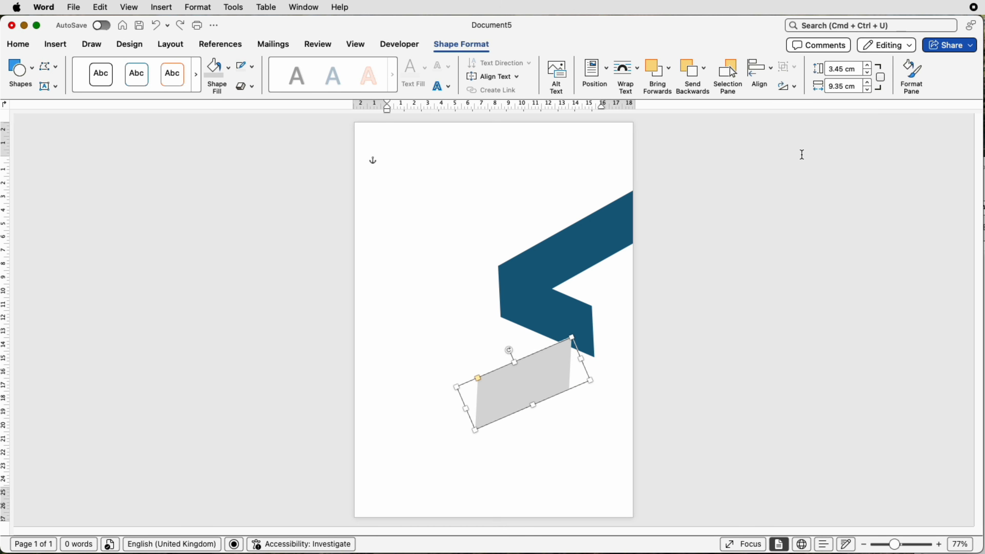
{"action": "left_click_drag", "start_coordinate": [509, 350], "coordinate": [562, 310]}
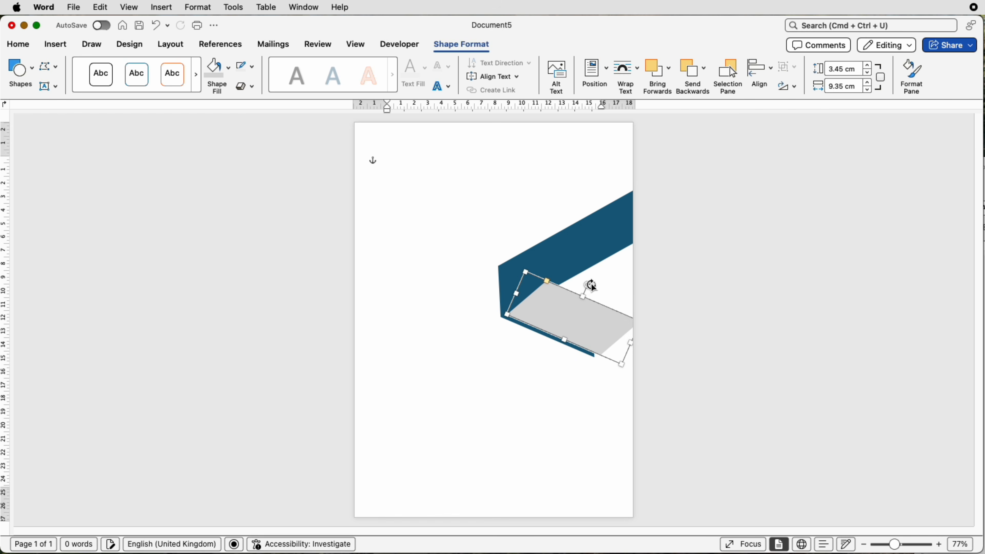
Send the grey parallelogram to the back and shift it slightly down-left so it forms a shadow beneath the lower band
{"action": "left_click", "coordinate": [704, 74]}
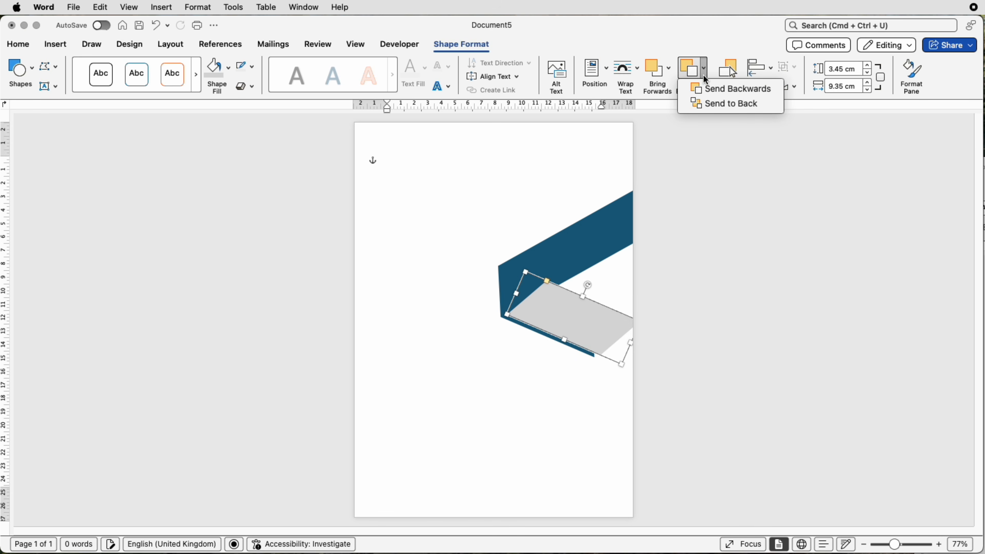
{"action": "left_click", "coordinate": [708, 105]}
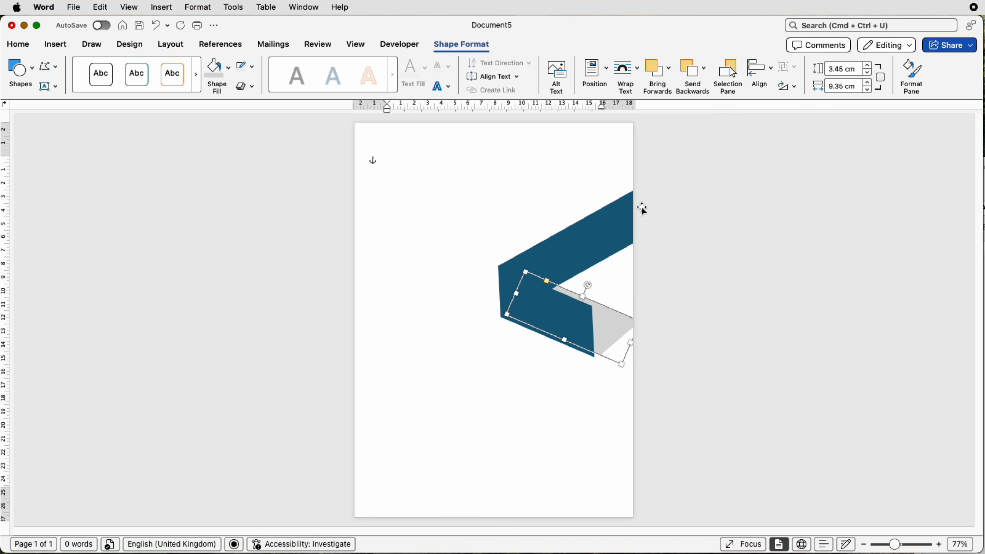
{"action": "left_click_drag", "start_coordinate": [615, 333], "coordinate": [611, 340]}
{"action": "left_click", "coordinate": [586, 387]}
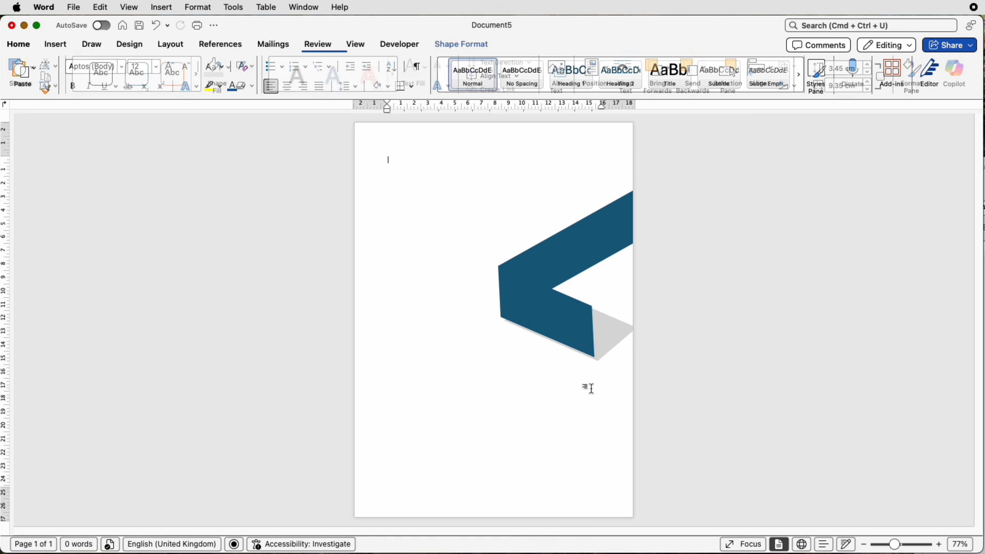
{"action": "left_click", "coordinate": [621, 340]}
{"action": "left_click_drag", "start_coordinate": [621, 340], "coordinate": [619, 341]}
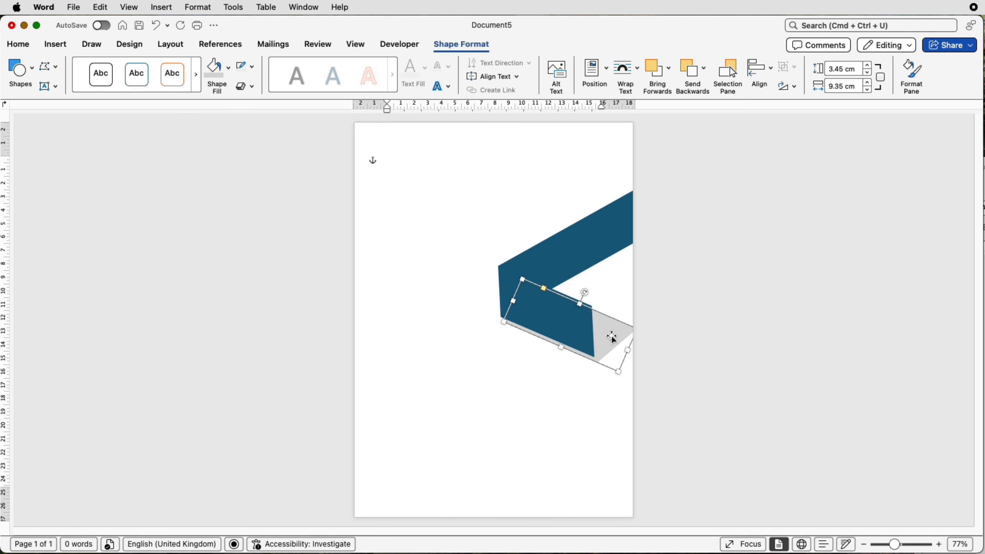
Duplicate the grey shadow shape into the empty area left of the ribbon
{"action": "left_click_drag", "start_coordinate": [612, 338], "coordinate": [492, 347]}
{"action": "left_click", "coordinate": [535, 395]}
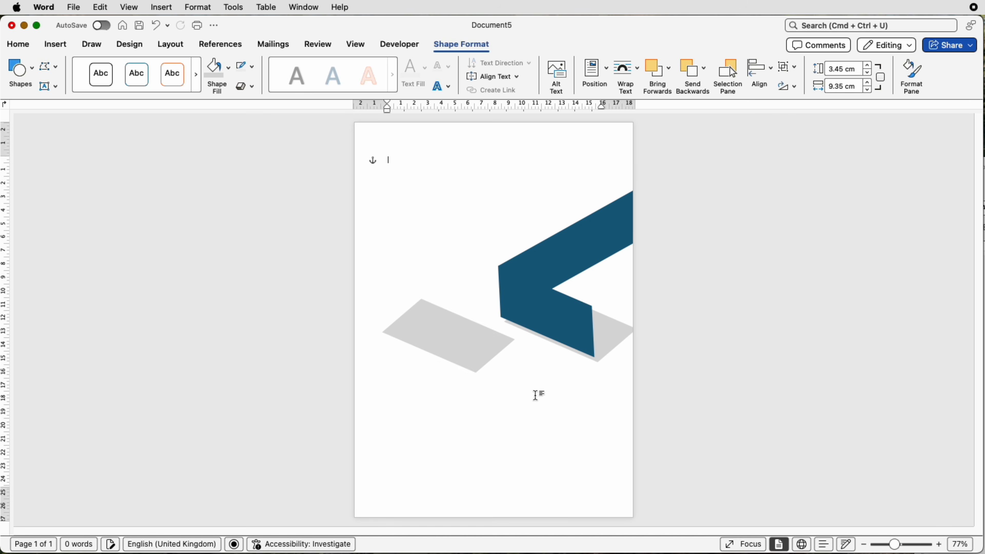
Rotate and resize the grey duplicate to about 0.93 × 13.06 cm along the upper band's lower edge, and send it to the back
{"action": "left_click", "coordinate": [455, 355]}
{"action": "left_click_drag", "start_coordinate": [463, 303], "coordinate": [555, 258]}
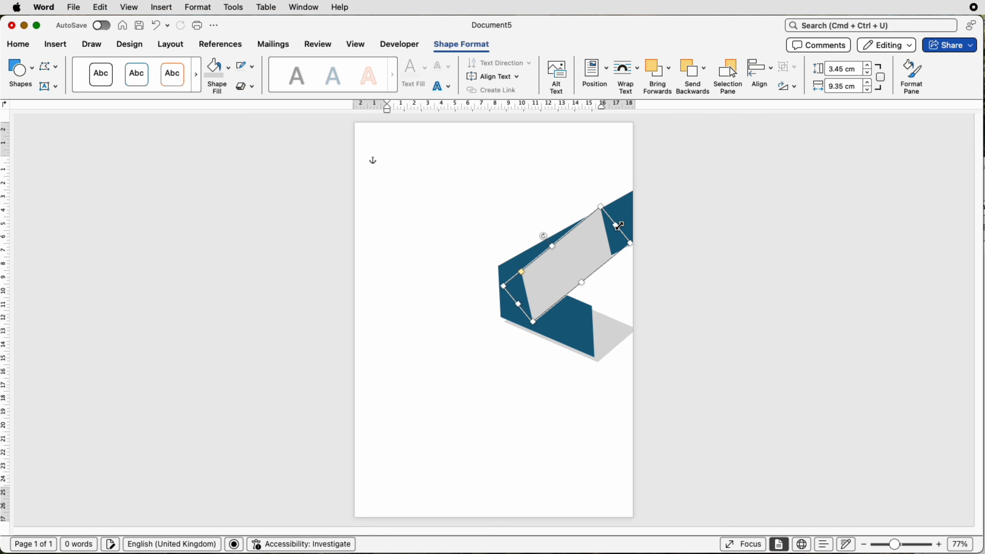
{"action": "left_click_drag", "start_coordinate": [618, 226], "coordinate": [660, 225]}
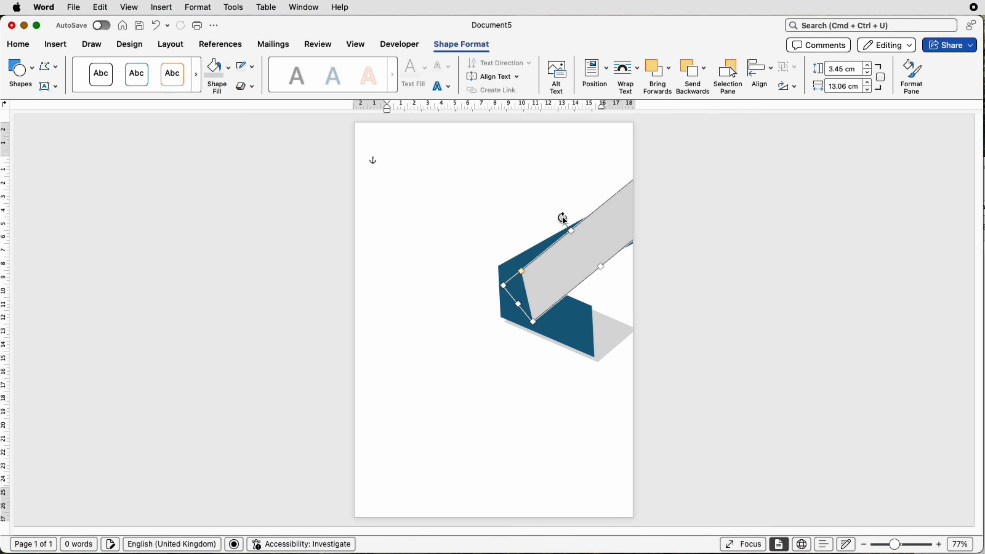
{"action": "left_click_drag", "start_coordinate": [562, 217], "coordinate": [578, 266]}
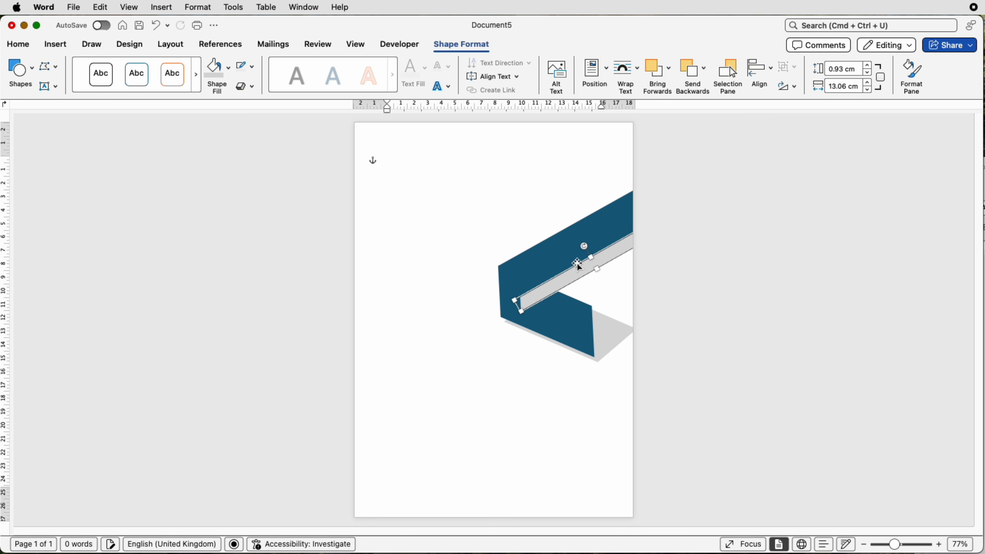
{"action": "left_click", "coordinate": [708, 76]}
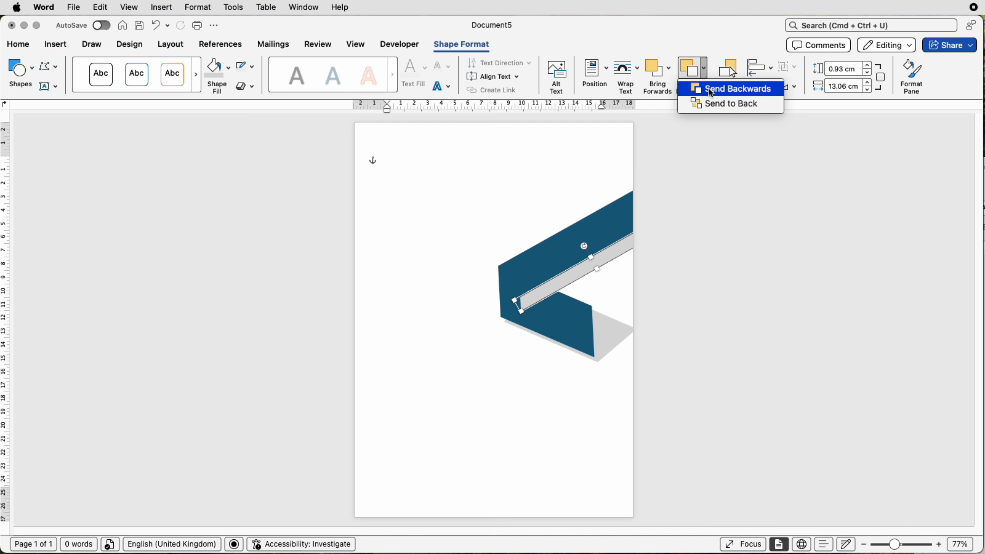
{"action": "left_click", "coordinate": [712, 104]}
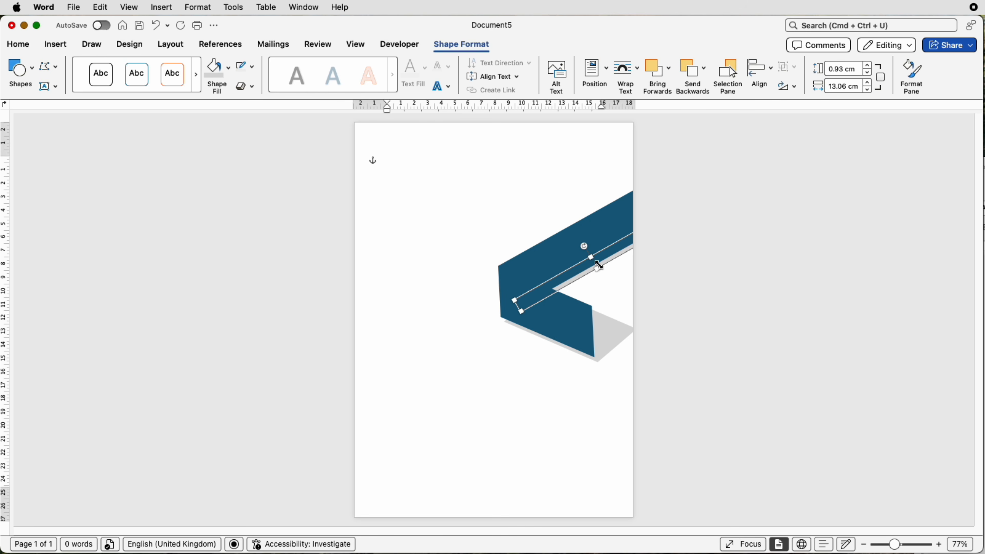
Fill the ribbon's upper band with a dark-variation linear gradient that is darkest at the fold and lightens towards the page's right edge
{"action": "left_click", "coordinate": [600, 221]}
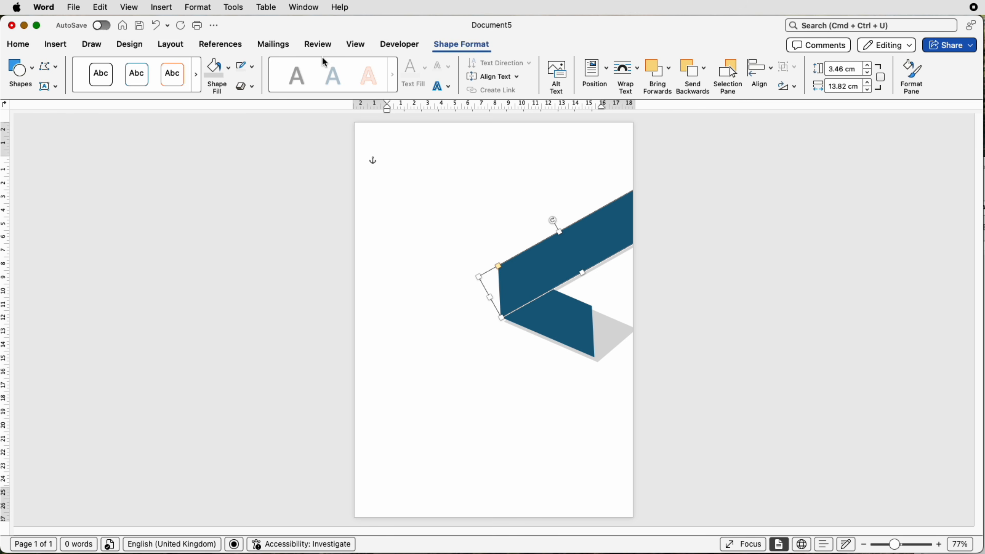
{"action": "left_click", "coordinate": [228, 67]}
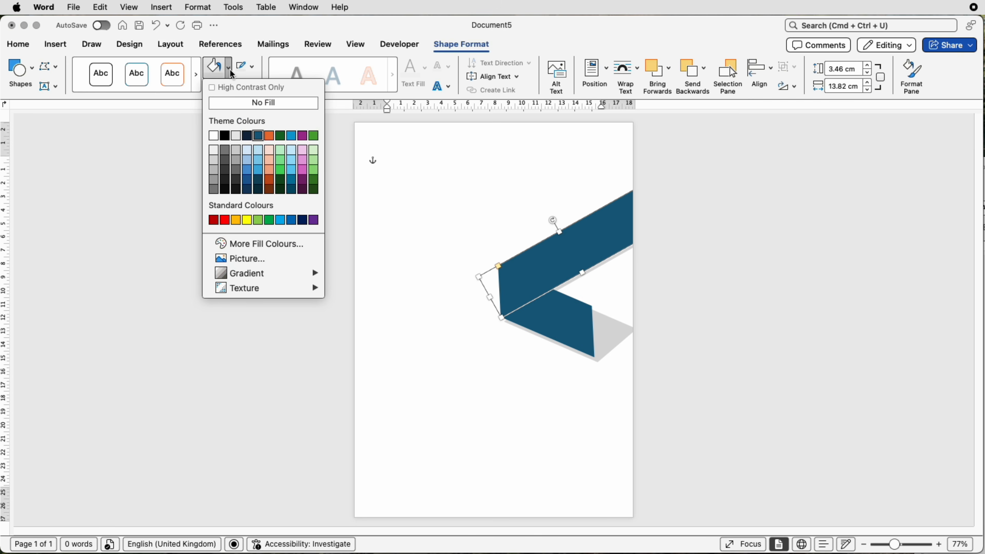
{"action": "mouse_move", "coordinate": [306, 274]}
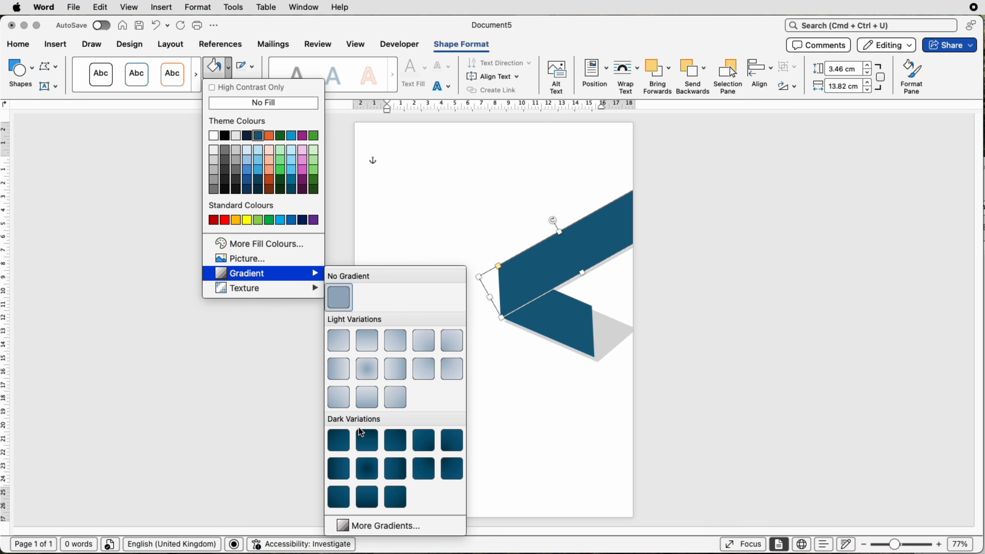
{"action": "left_click", "coordinate": [341, 471]}
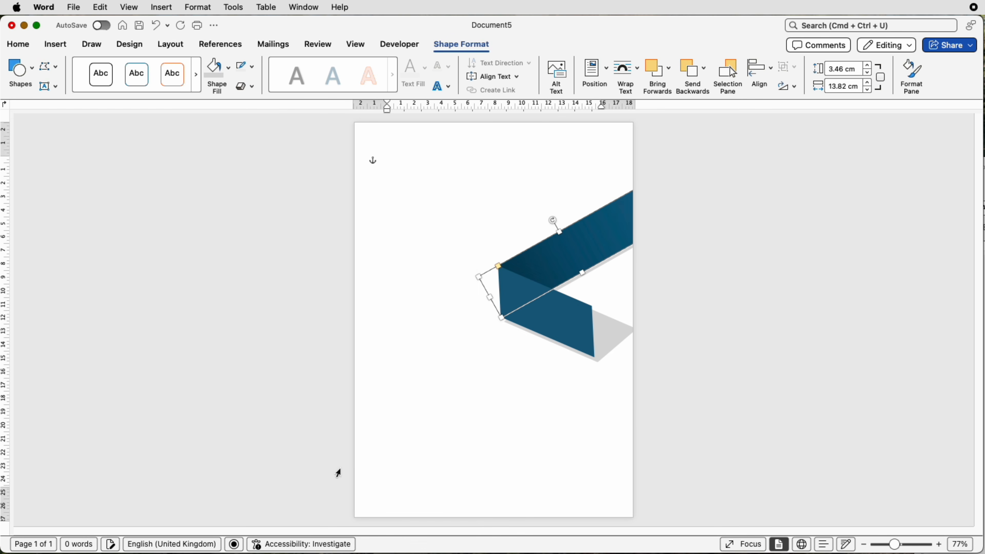
{"action": "left_click", "coordinate": [579, 416]}
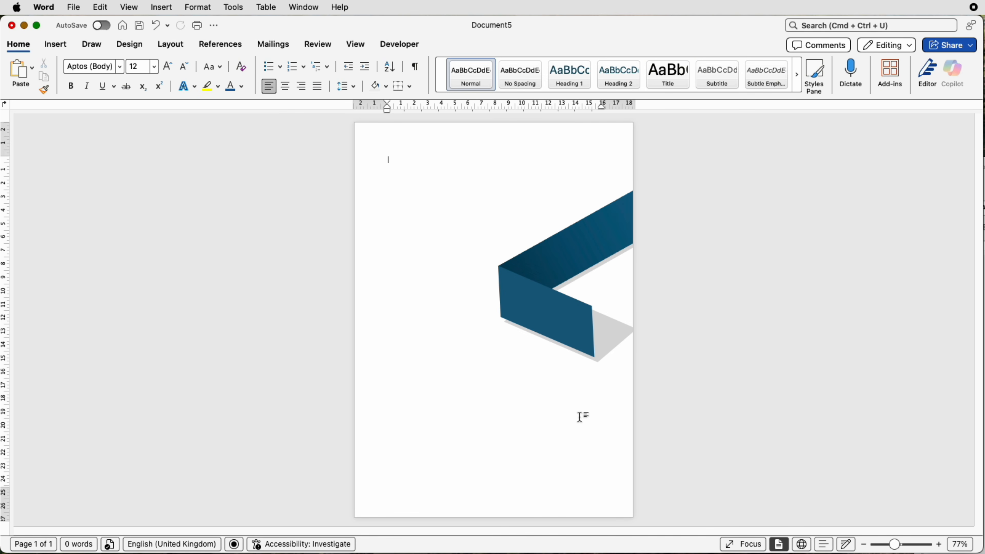
Switch the thin shadow strip under the upper band to a gradient fill and colour its first stop dark grey with 50% brightness
{"action": "left_click", "coordinate": [616, 257]}
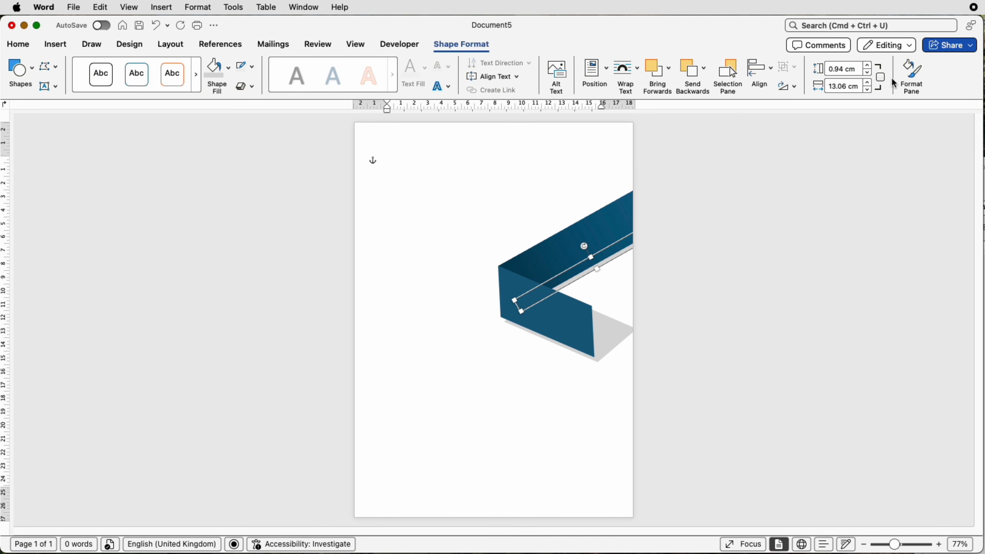
{"action": "left_click", "coordinate": [897, 85]}
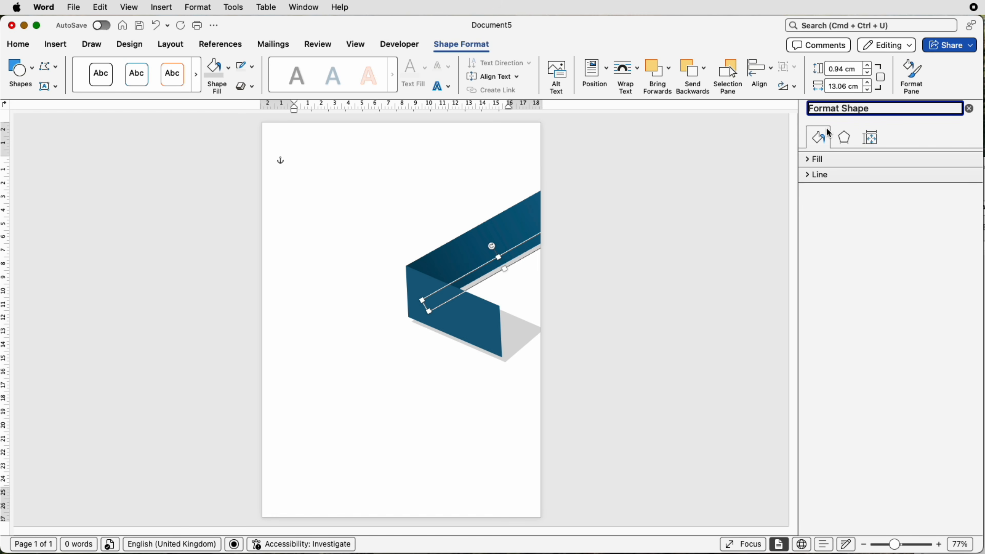
{"action": "left_click", "coordinate": [812, 160]}
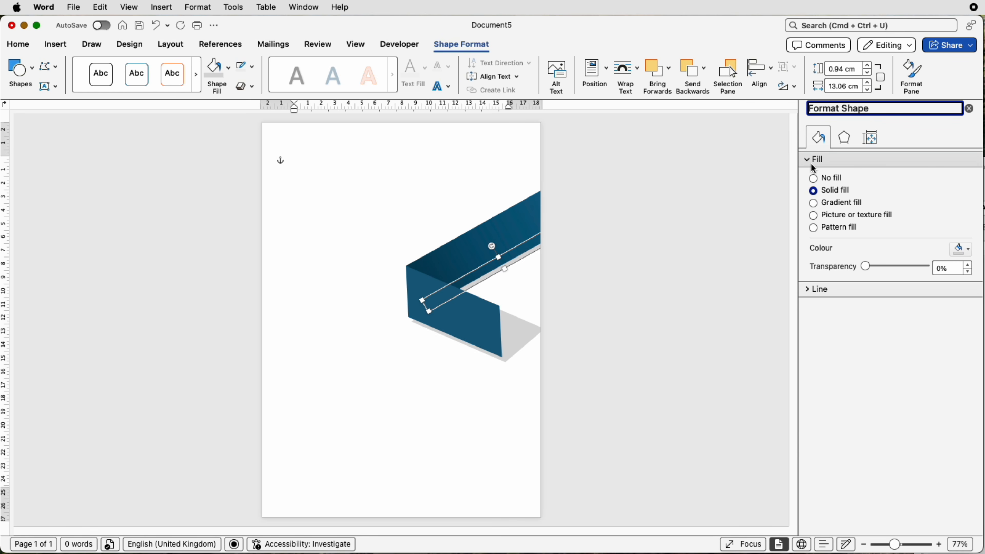
{"action": "left_click", "coordinate": [814, 204]}
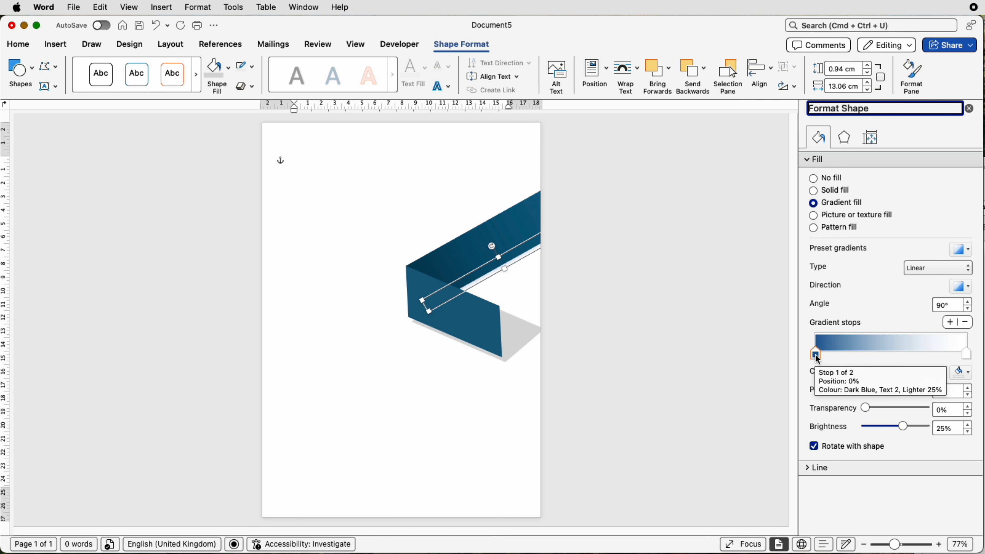
{"action": "mouse_move", "coordinate": [815, 355]}
{"action": "left_mouse_down"}
{"action": "mouse_move", "coordinate": [839, 356]}
{"action": "mouse_move", "coordinate": [814, 357]}
{"action": "left_mouse_up"}
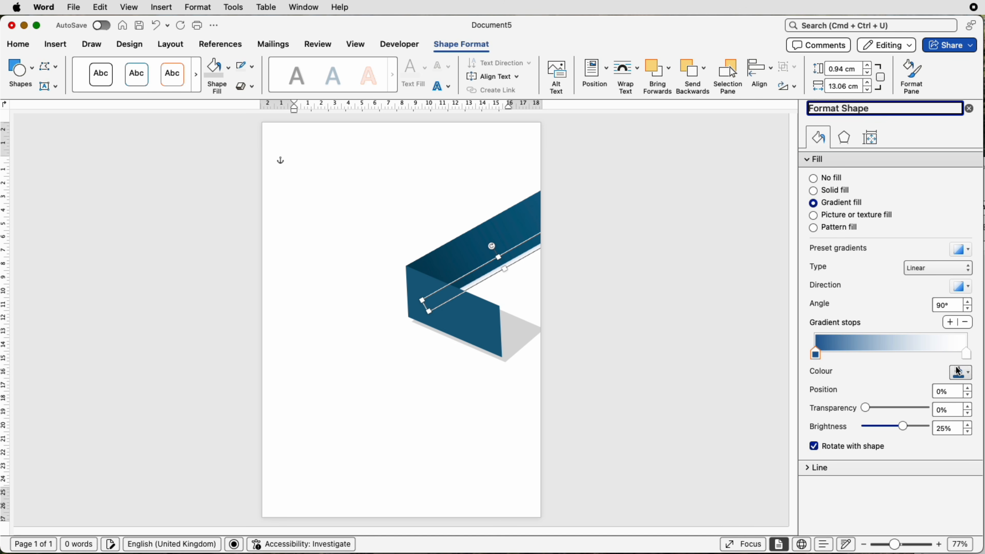
{"action": "left_click", "coordinate": [970, 373]}
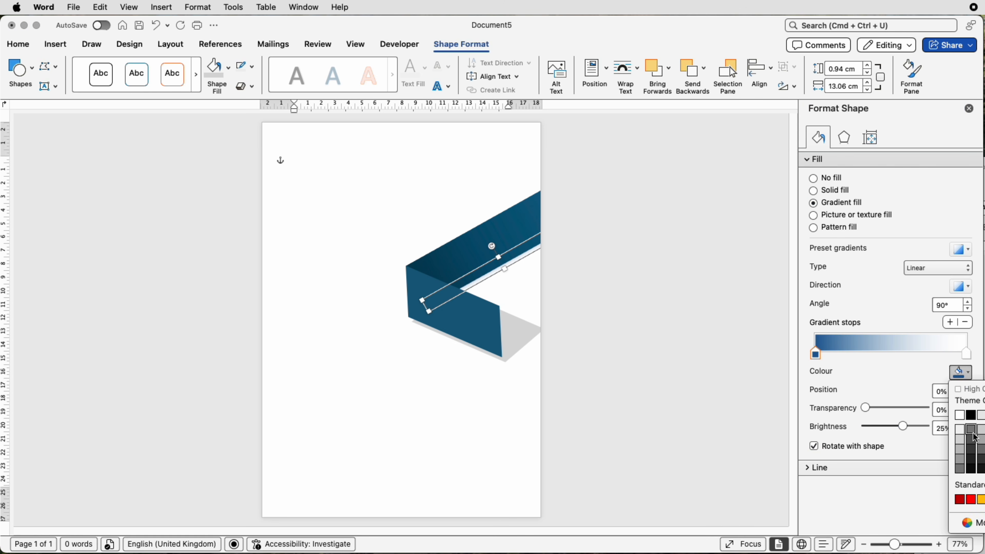
{"action": "left_click", "coordinate": [974, 435]}
Colour the shadow strip's last gradient stop light grey with -15% brightness, keeping the linear direction at 90°
{"action": "left_click", "coordinate": [967, 357]}
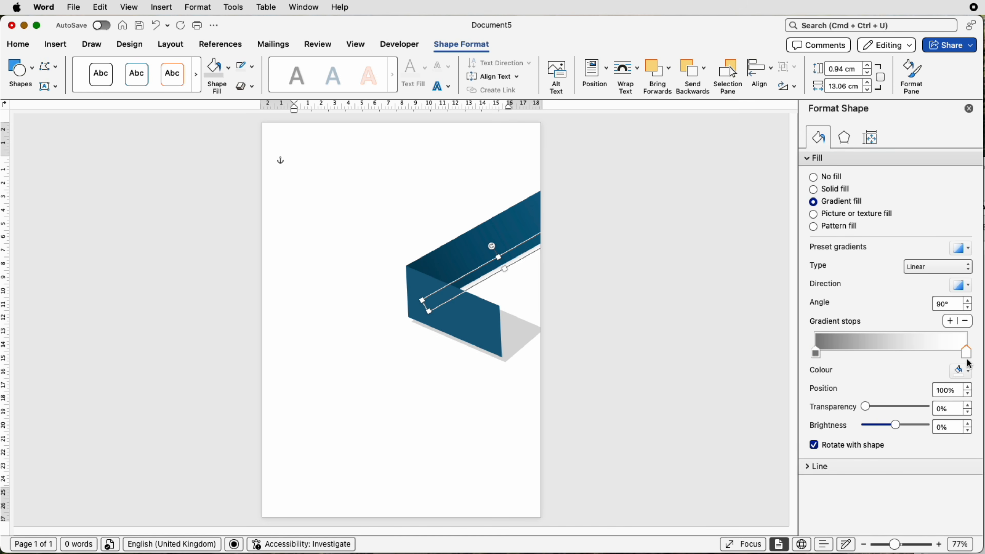
{"action": "left_click", "coordinate": [965, 372]}
{"action": "left_click", "coordinate": [961, 438]}
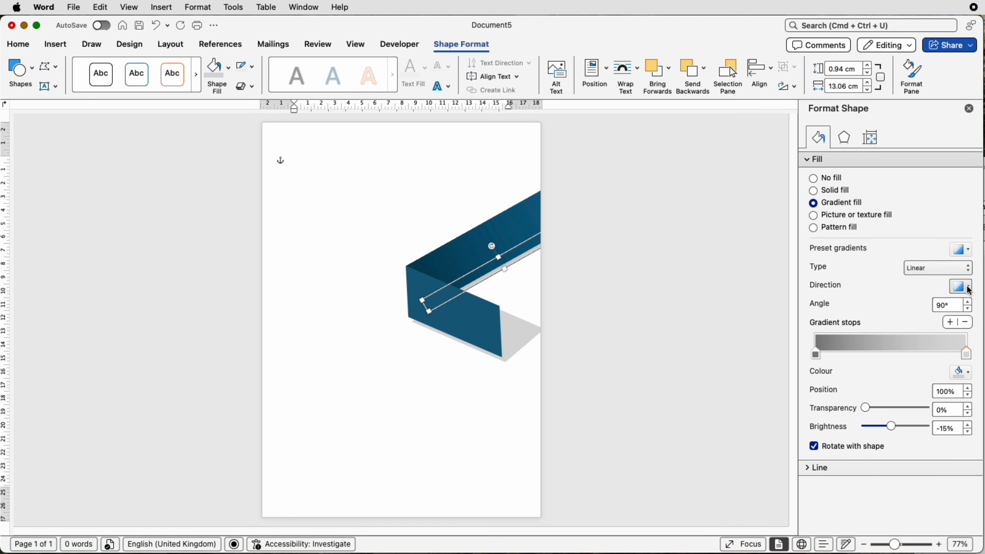
{"action": "scroll", "coordinate": [970, 287], "scroll_direction": "down", "scroll_amount": 1}
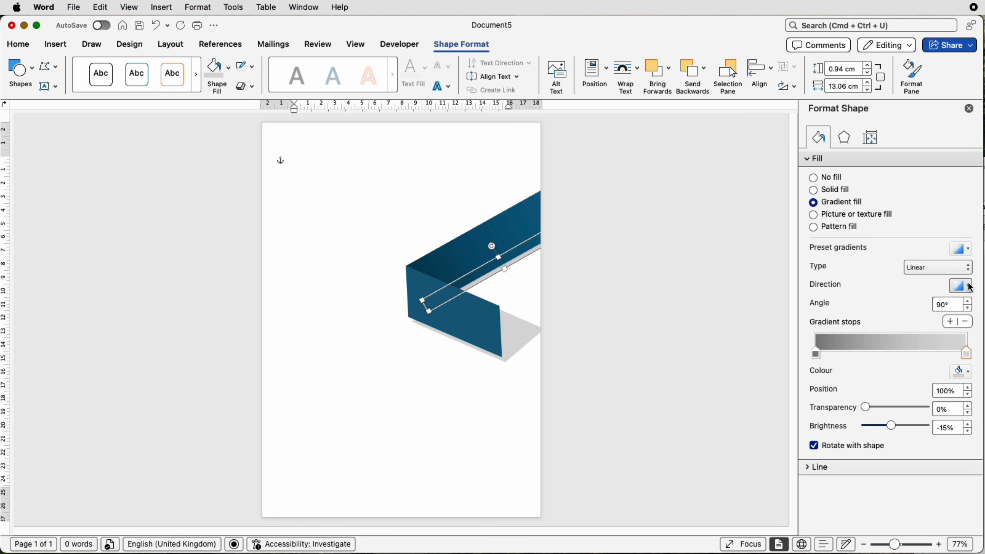
{"action": "left_click", "coordinate": [970, 287]}
{"action": "left_click", "coordinate": [982, 311]}
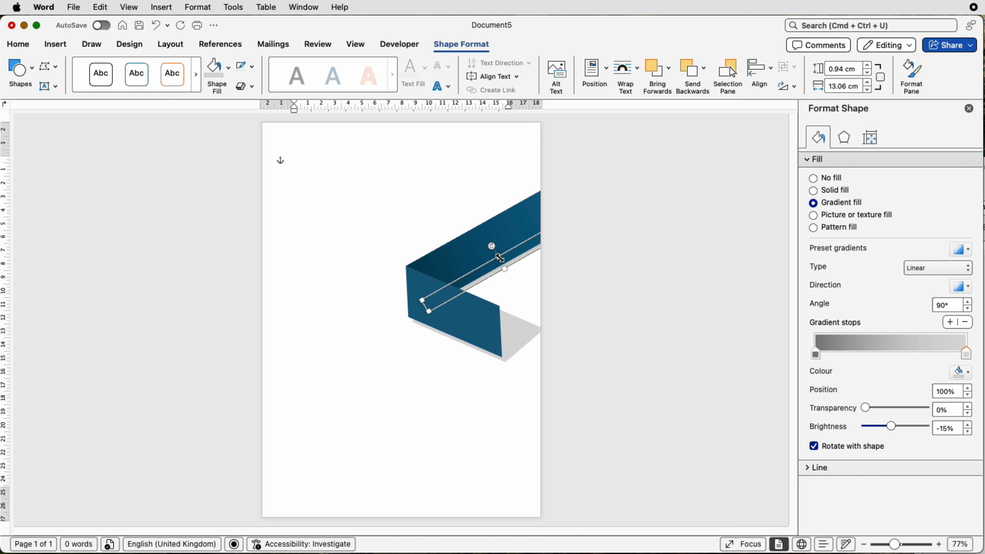
Thin the shadow strip to about 0.56 cm and move its dark grey gradient stop to 35%
{"action": "left_click_drag", "start_coordinate": [500, 258], "coordinate": [501, 261]}
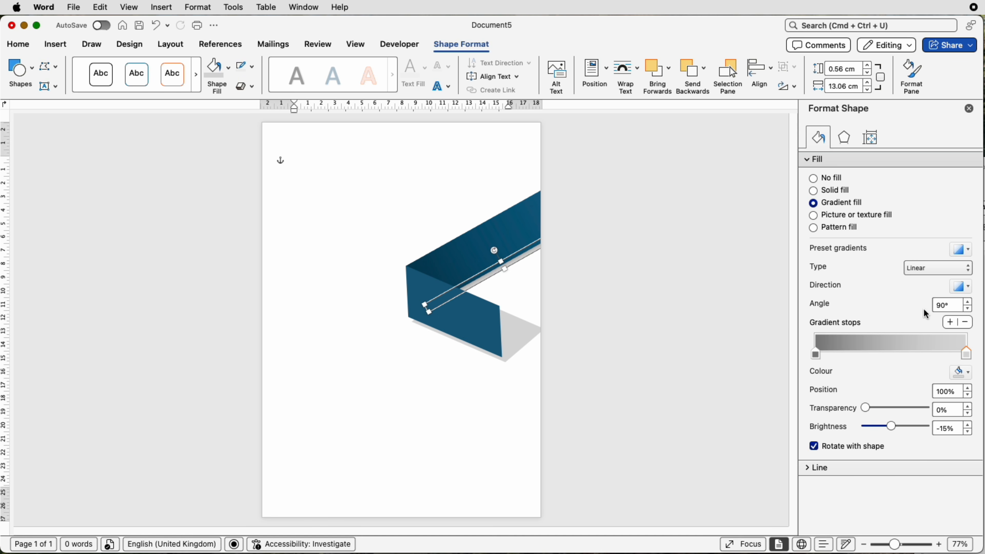
{"action": "left_click_drag", "start_coordinate": [814, 356], "coordinate": [825, 357]}
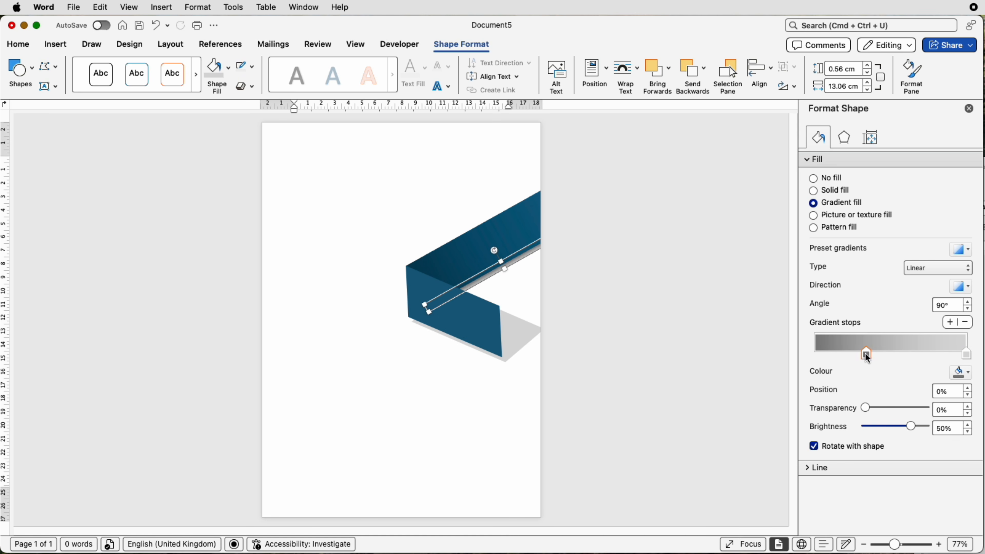
{"action": "left_click_drag", "start_coordinate": [865, 354], "coordinate": [868, 354]}
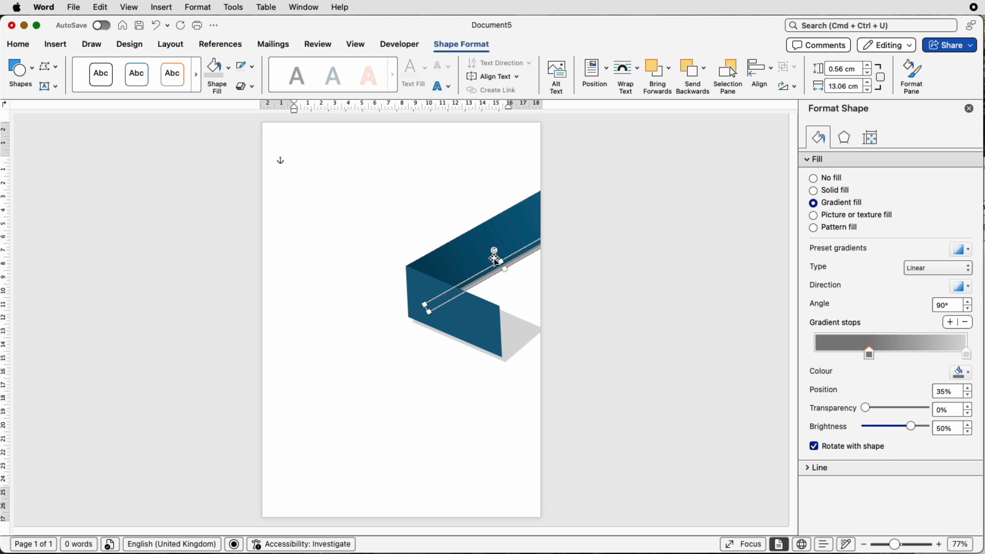
{"action": "left_click", "coordinate": [446, 208]}
Duplicate the upper gradient band and resize the copy to about 2.26 × 26.87 cm so it runs diagonally across the page along the ribbon
{"action": "left_click", "coordinate": [519, 223]}
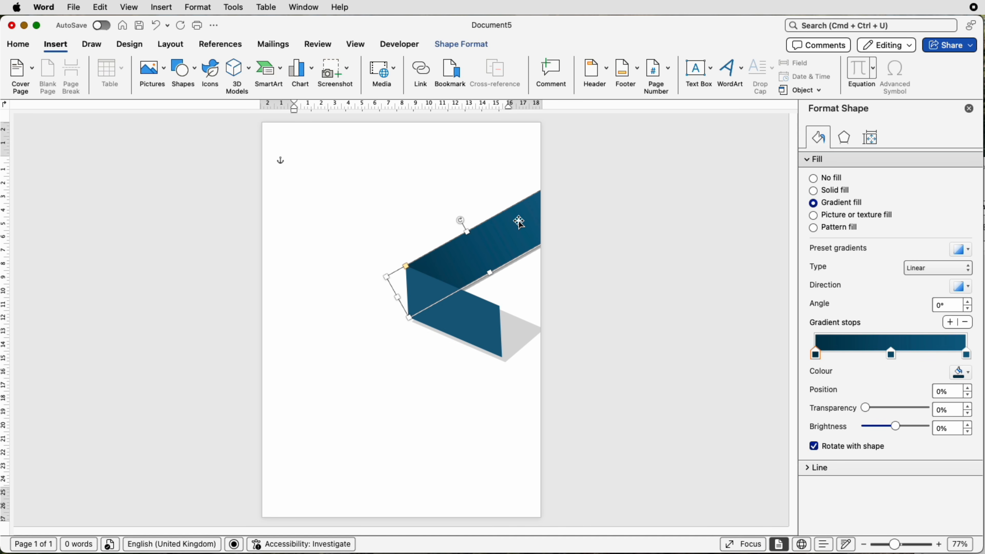
{"action": "left_click_drag", "start_coordinate": [520, 223], "coordinate": [582, 168]}
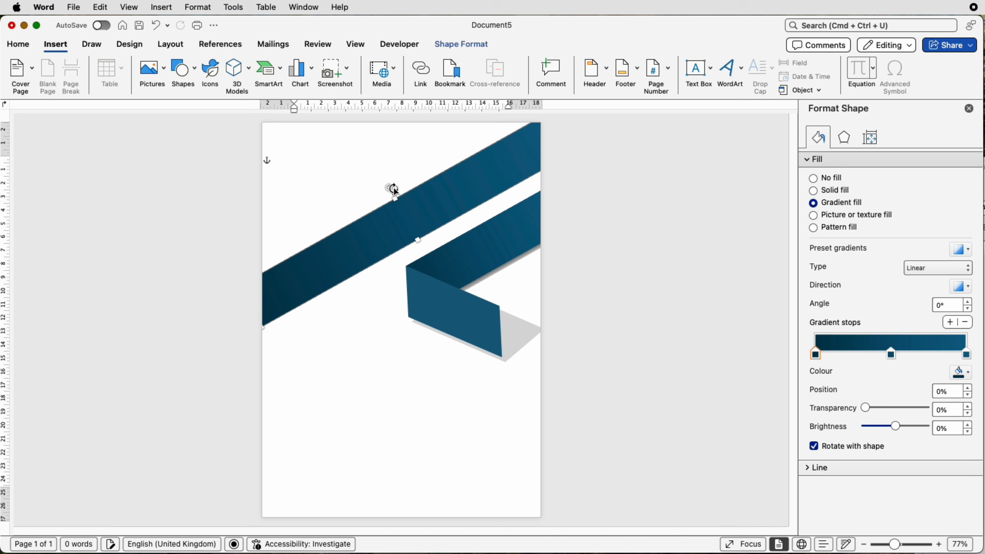
{"action": "left_click_drag", "start_coordinate": [395, 199], "coordinate": [402, 268]}
{"action": "mouse_move", "coordinate": [984, 165]}
{"action": "left_mouse_down"}
{"action": "mouse_move", "coordinate": [764, 166]}
{"action": "mouse_move", "coordinate": [984, 171]}
{"action": "left_mouse_up"}
{"action": "left_click", "coordinate": [408, 252]}
{"action": "left_click_drag", "start_coordinate": [408, 247], "coordinate": [404, 238]}
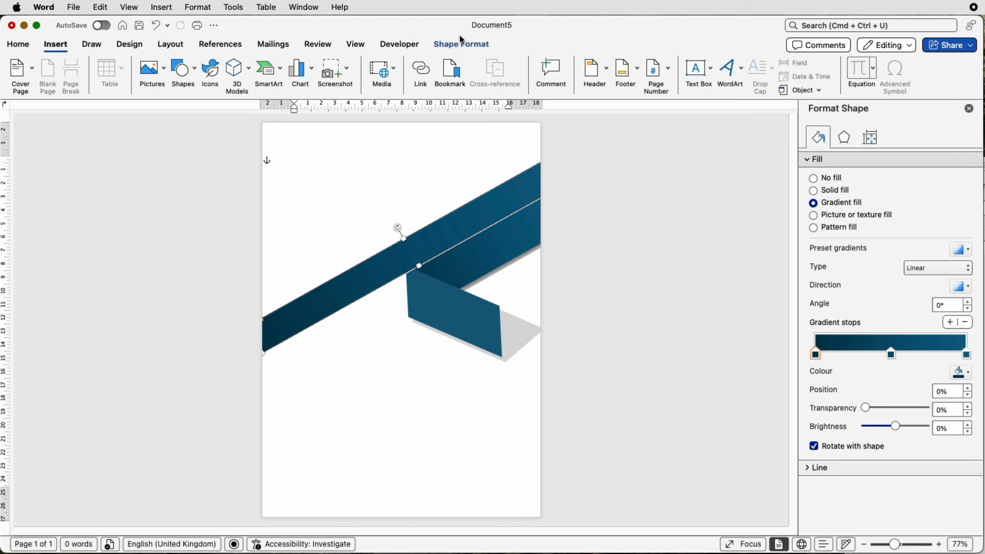
Send the long diagonal band to the back, behind the folded ribbon
{"action": "left_click", "coordinate": [459, 46]}
{"action": "left_click", "coordinate": [703, 68]}
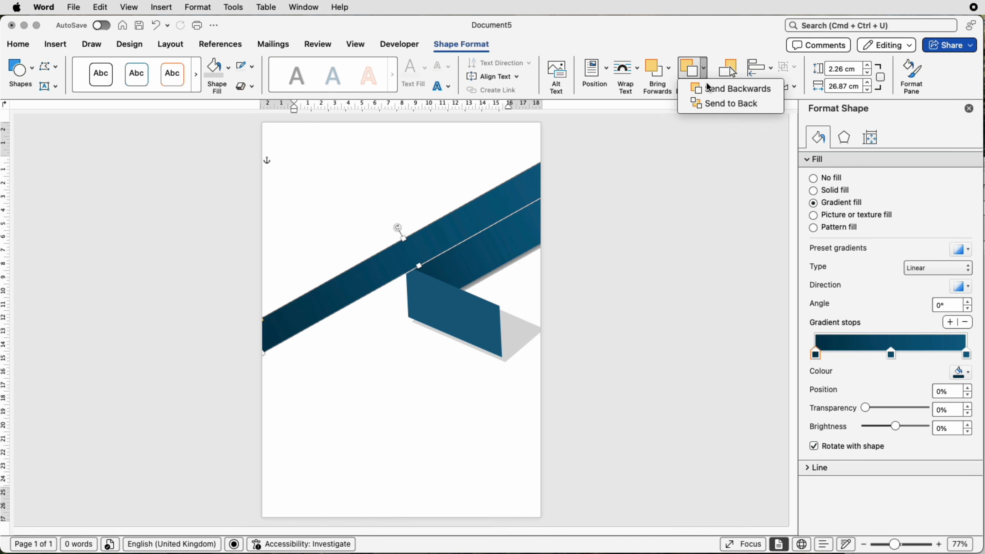
{"action": "left_click", "coordinate": [721, 104]}
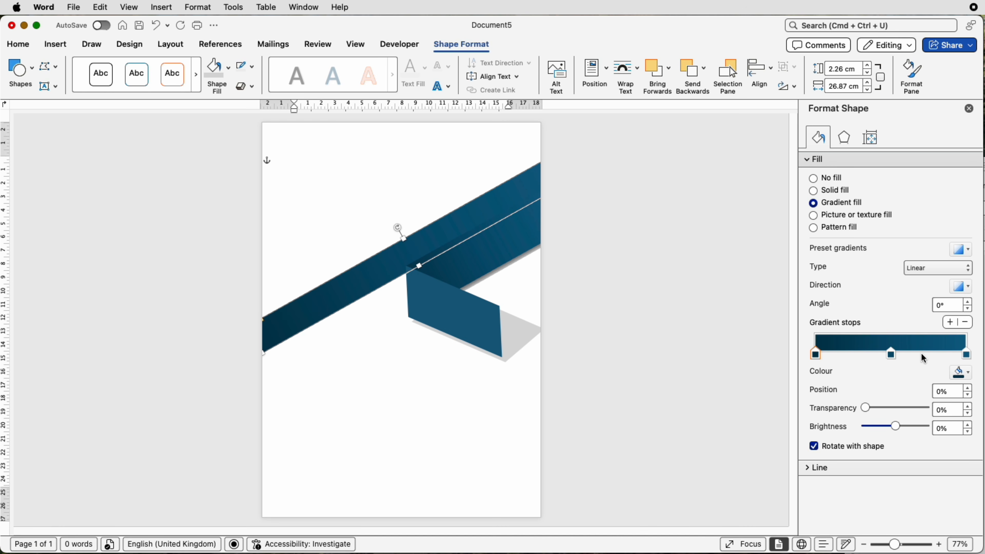
Recolour the diagonal band's gradient with a blue middle stop at 25% brightness and a white last stop
{"action": "left_click", "coordinate": [892, 356]}
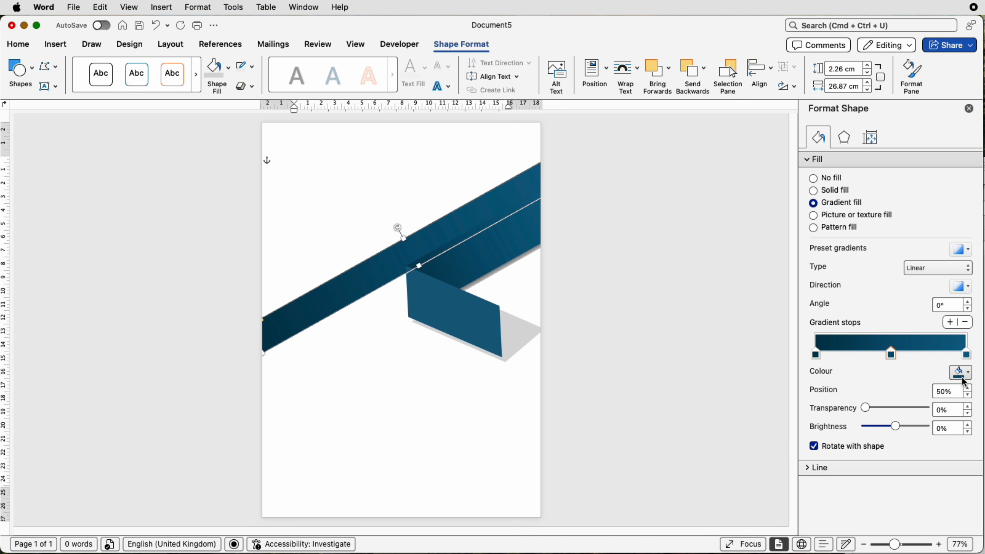
{"action": "left_click", "coordinate": [968, 374]}
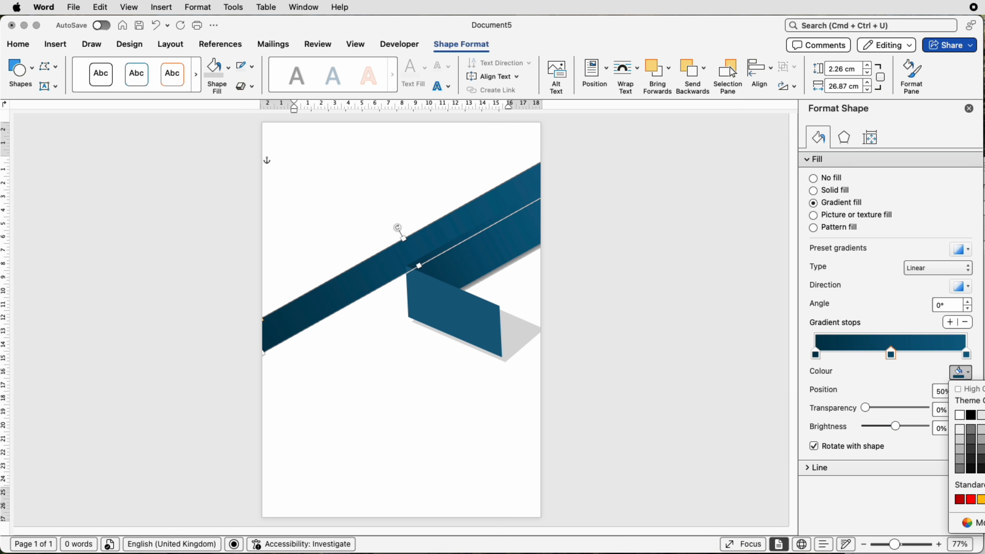
{"action": "left_click", "coordinate": [984, 459]}
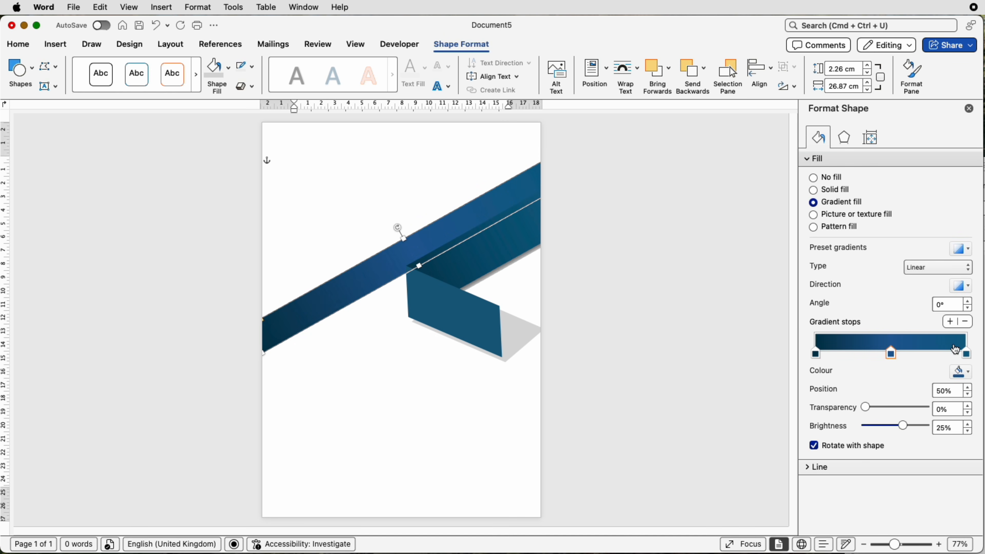
{"action": "left_click", "coordinate": [968, 354]}
{"action": "left_click", "coordinate": [962, 372]}
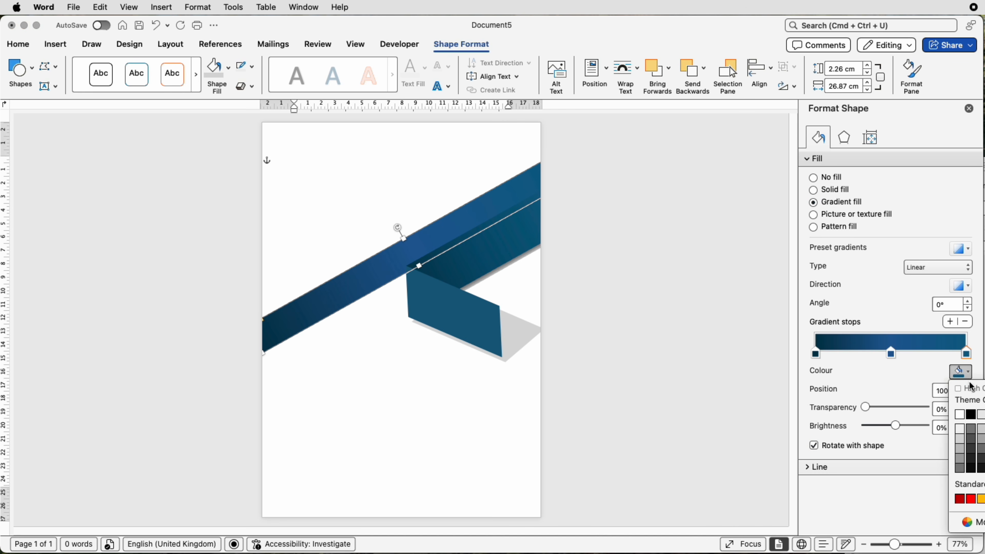
{"action": "left_click", "coordinate": [963, 418]}
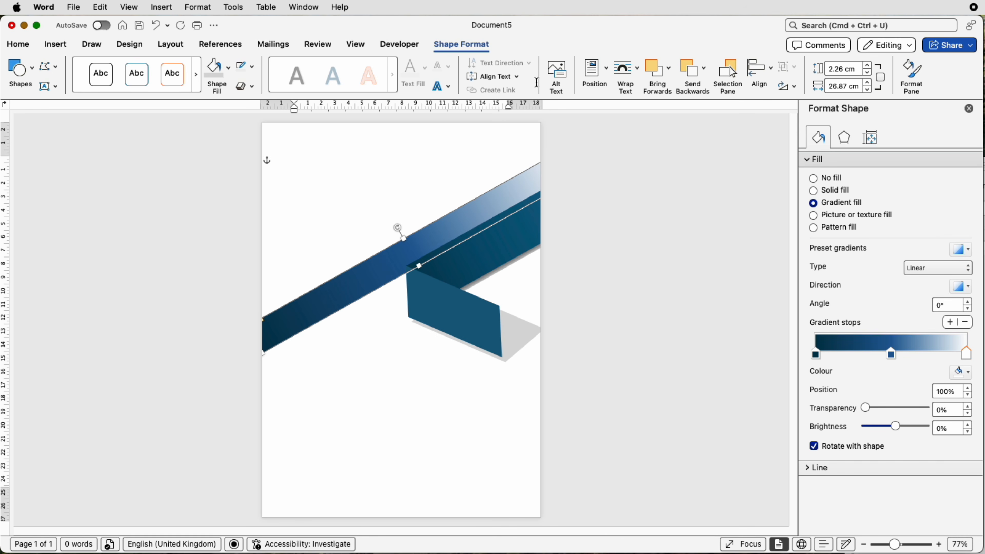
Draw a right triangle about 13.56 × 16.59 cm over the upper page and rotate it so its right angle points to the upper left
{"action": "left_click", "coordinate": [374, 150]}
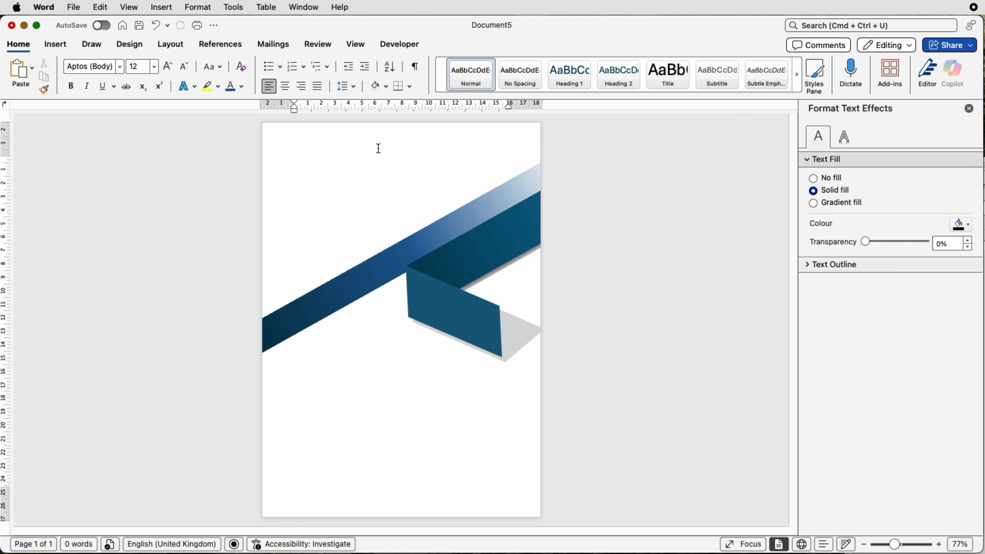
{"action": "left_click", "coordinate": [58, 46]}
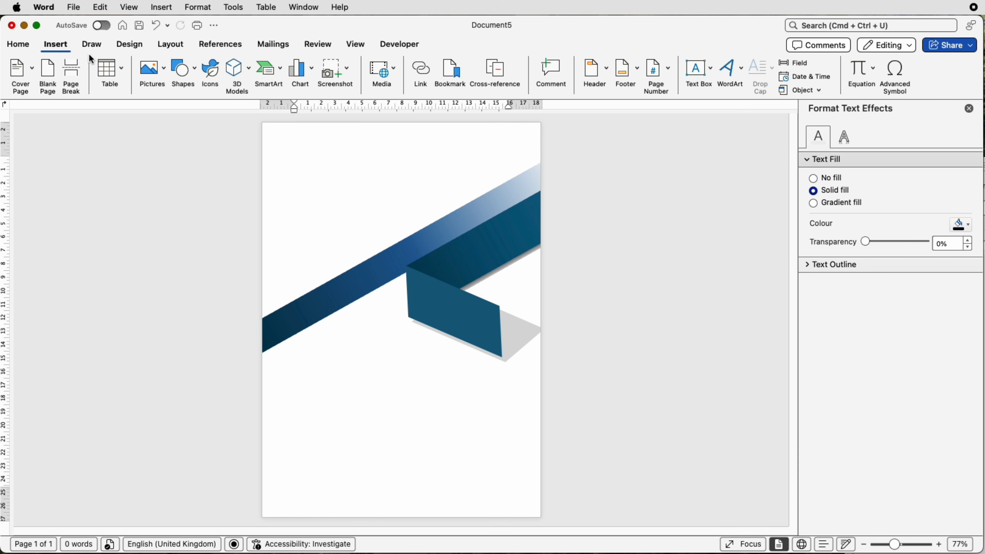
{"action": "left_click", "coordinate": [194, 73]}
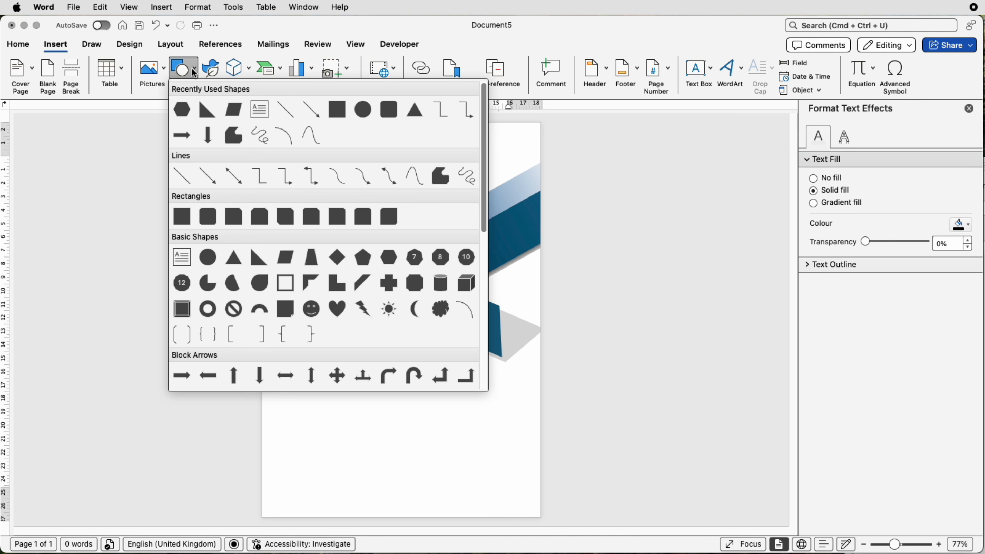
{"action": "left_click", "coordinate": [207, 110]}
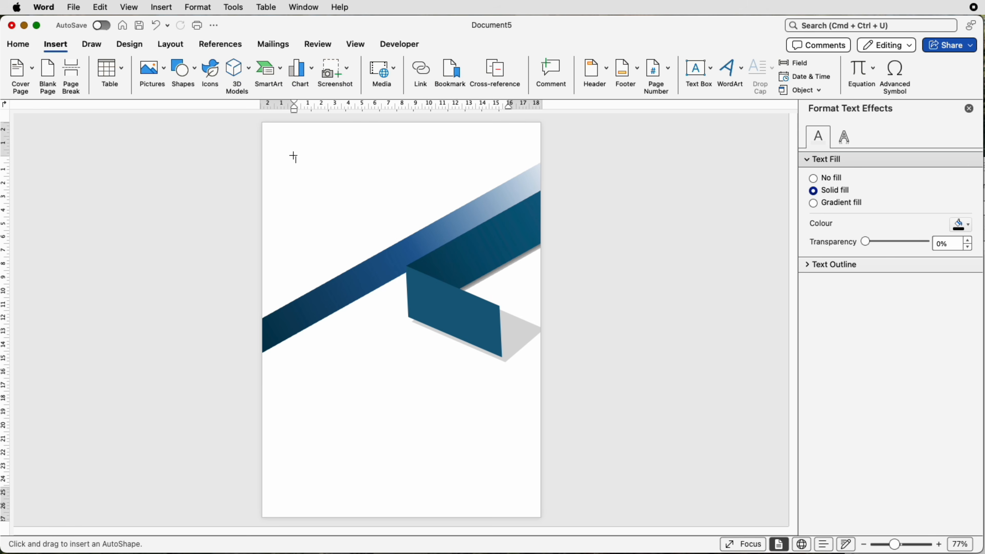
{"action": "left_click_drag", "start_coordinate": [293, 152], "coordinate": [515, 333]}
{"action": "left_click_drag", "start_coordinate": [404, 138], "coordinate": [353, 214]}
{"action": "left_click_drag", "start_coordinate": [468, 232], "coordinate": [464, 233]}
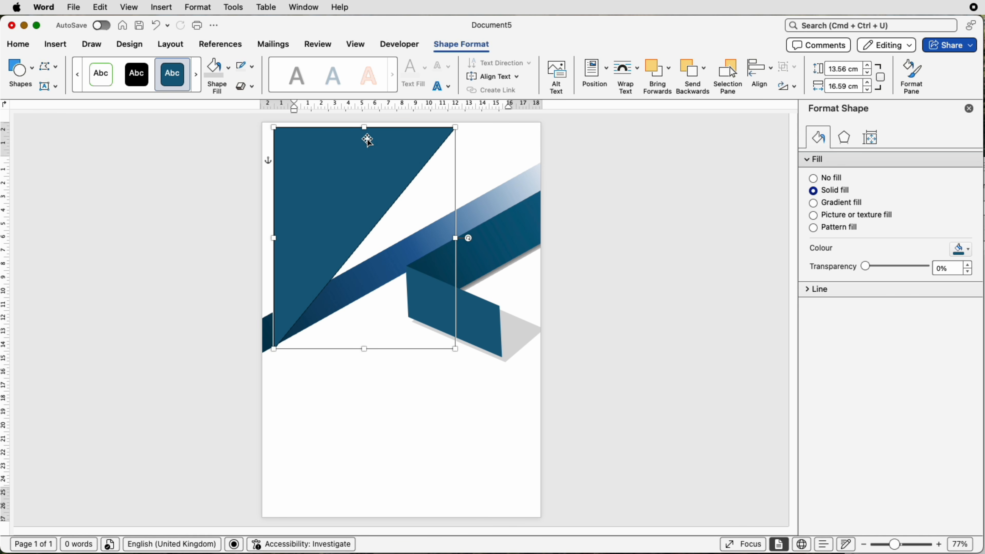
Rotate the triangle to follow the diagonal band and enlarge it to about 26.52 × 25.91 cm, covering the page area above the band
{"action": "left_click_drag", "start_coordinate": [369, 142], "coordinate": [388, 157]}
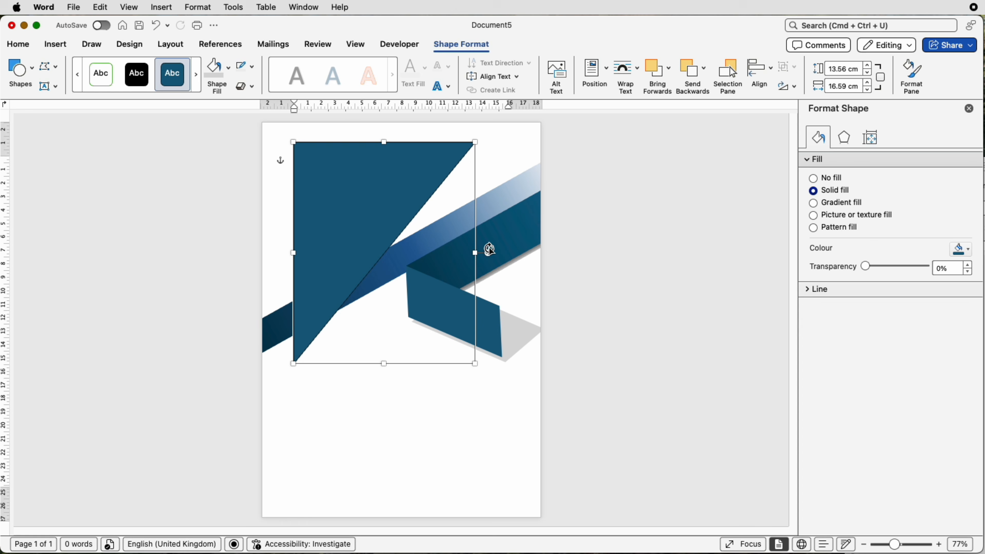
{"action": "left_click_drag", "start_coordinate": [488, 253], "coordinate": [472, 284]}
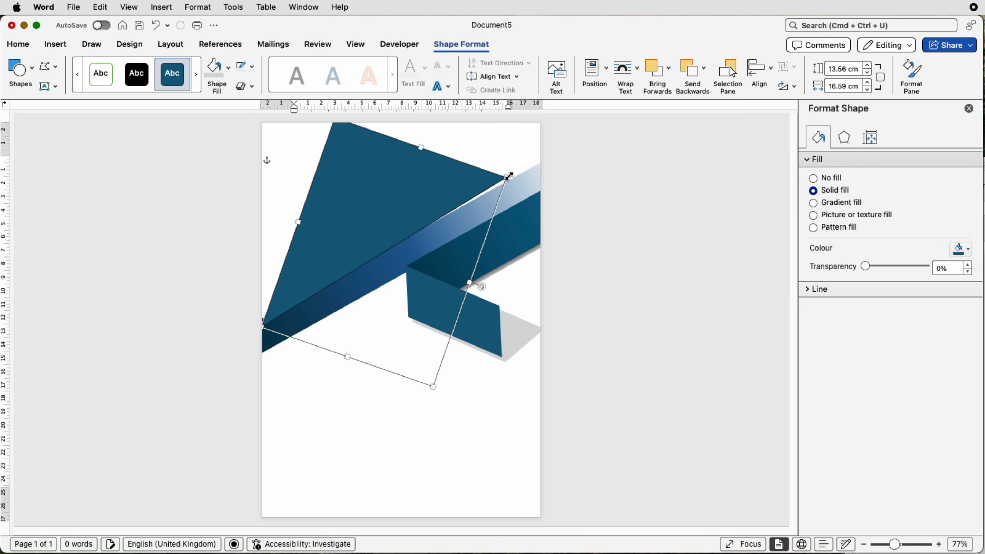
{"action": "left_click_drag", "start_coordinate": [506, 176], "coordinate": [604, 144]}
{"action": "left_click_drag", "start_coordinate": [263, 331], "coordinate": [219, 341]}
{"action": "mouse_move", "coordinate": [303, 157]}
{"action": "left_mouse_down"}
{"action": "mouse_move", "coordinate": [295, 160]}
{"action": "mouse_move", "coordinate": [312, 167]}
{"action": "left_mouse_up"}
{"action": "left_click_drag", "start_coordinate": [538, 315], "coordinate": [549, 295]}
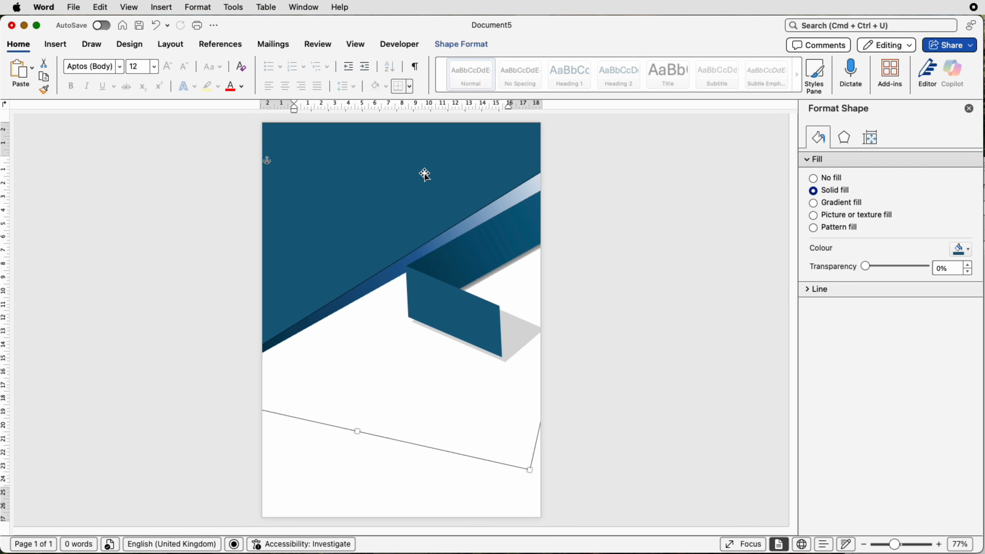
Give the large triangle a radial gradient fill that spreads from the shape's centre
{"action": "left_click", "coordinate": [479, 49]}
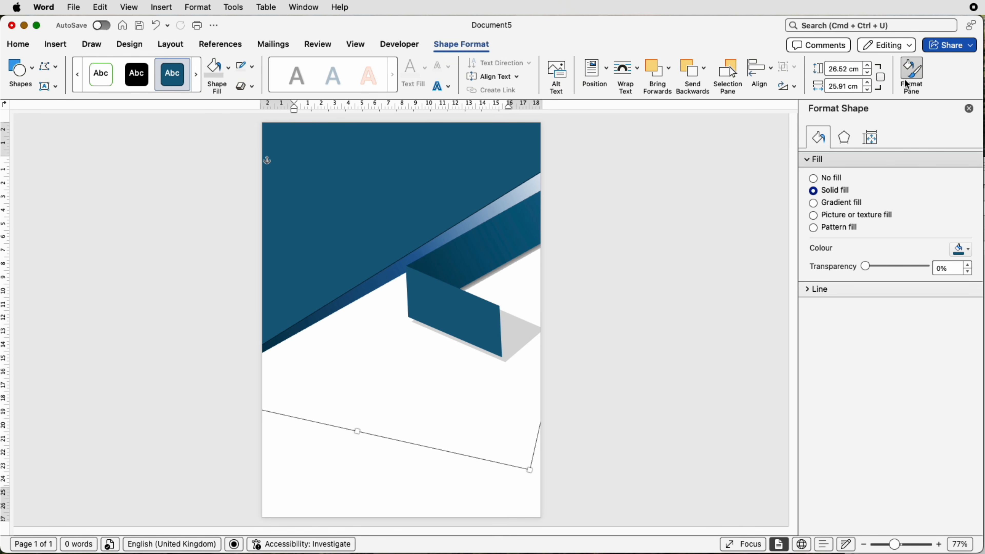
{"action": "left_click", "coordinate": [814, 204]}
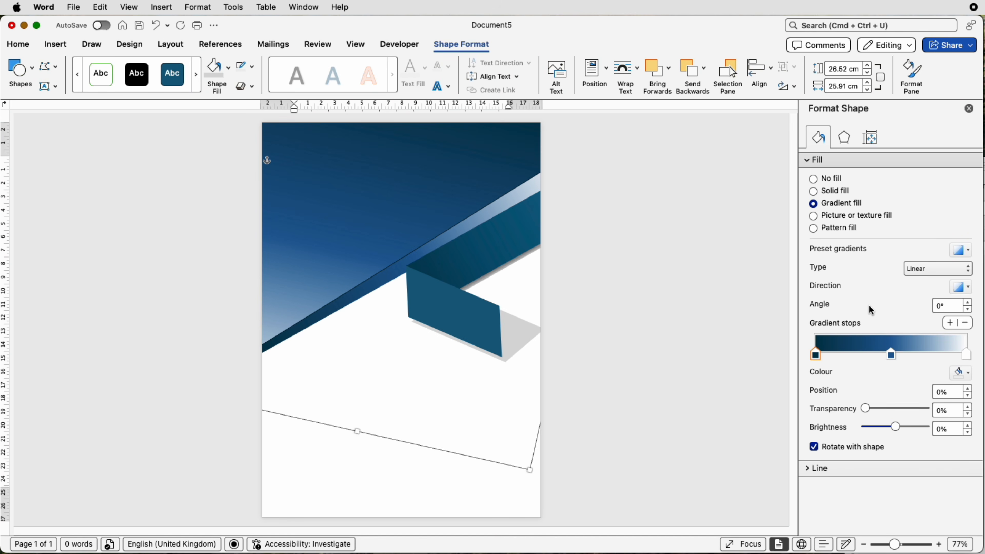
{"action": "left_click", "coordinate": [946, 268]}
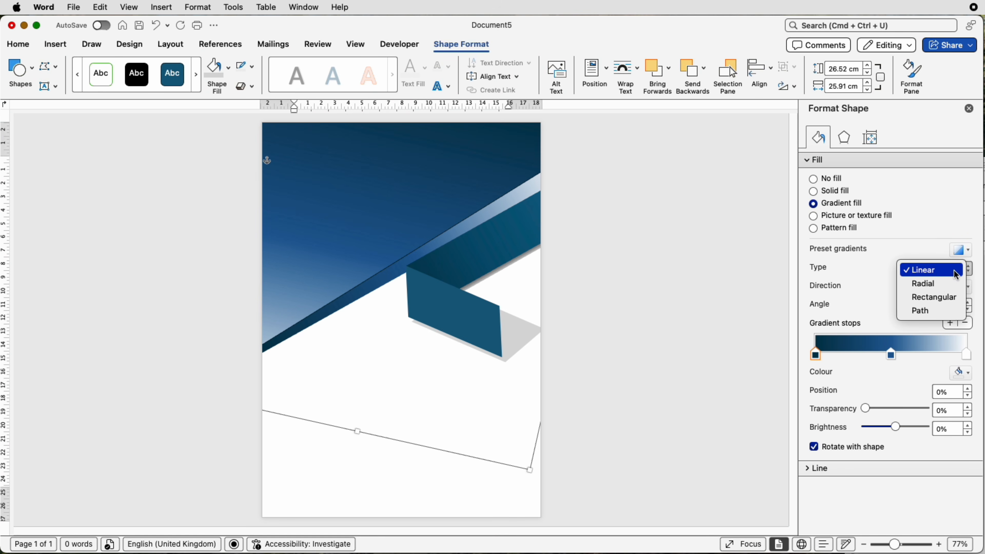
{"action": "left_click", "coordinate": [933, 287]}
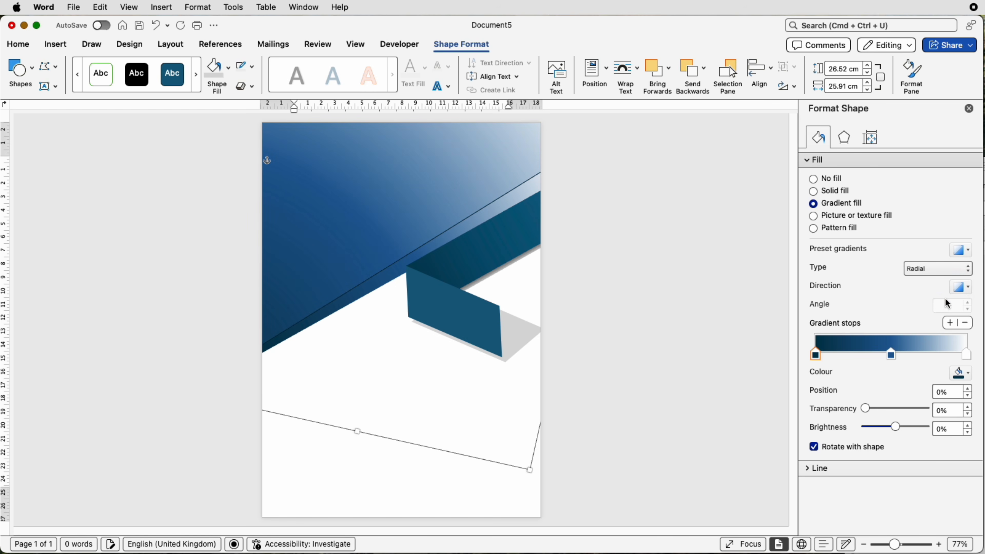
{"action": "left_click", "coordinate": [970, 289]}
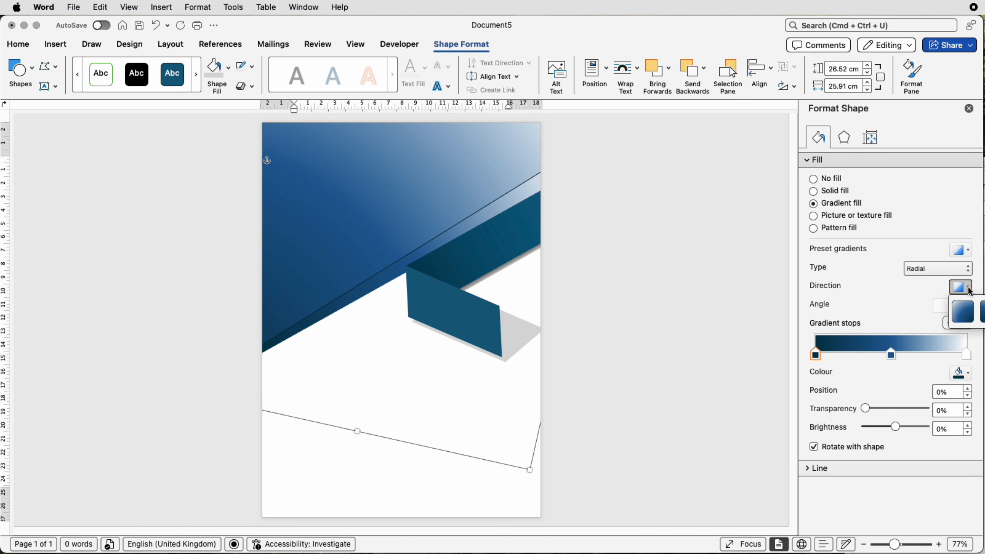
{"action": "left_click", "coordinate": [962, 312]}
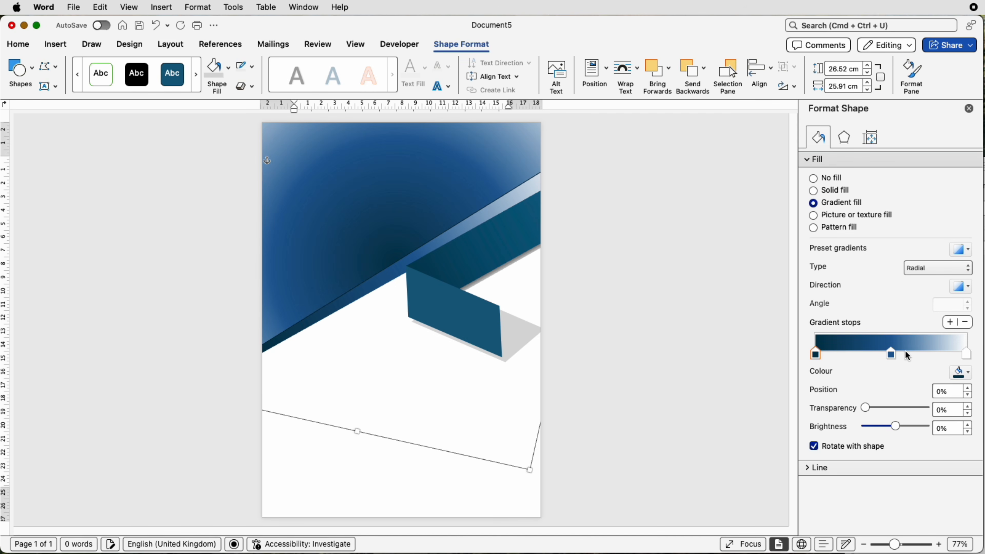
Remove the triangle's middle gradient stop and make the radial gradient start dark at the page's upper-left corner
{"action": "left_click", "coordinate": [891, 354]}
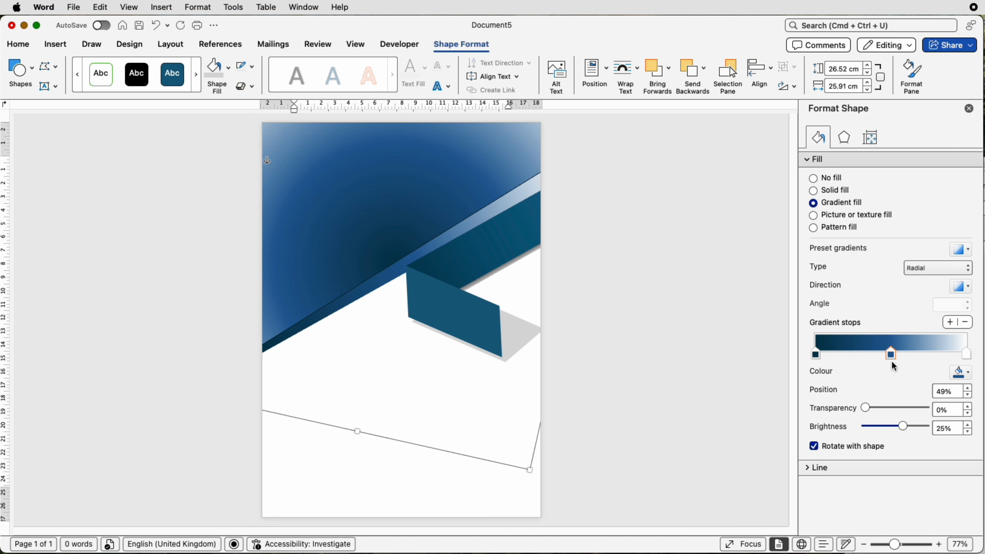
{"action": "left_click", "coordinate": [966, 323]}
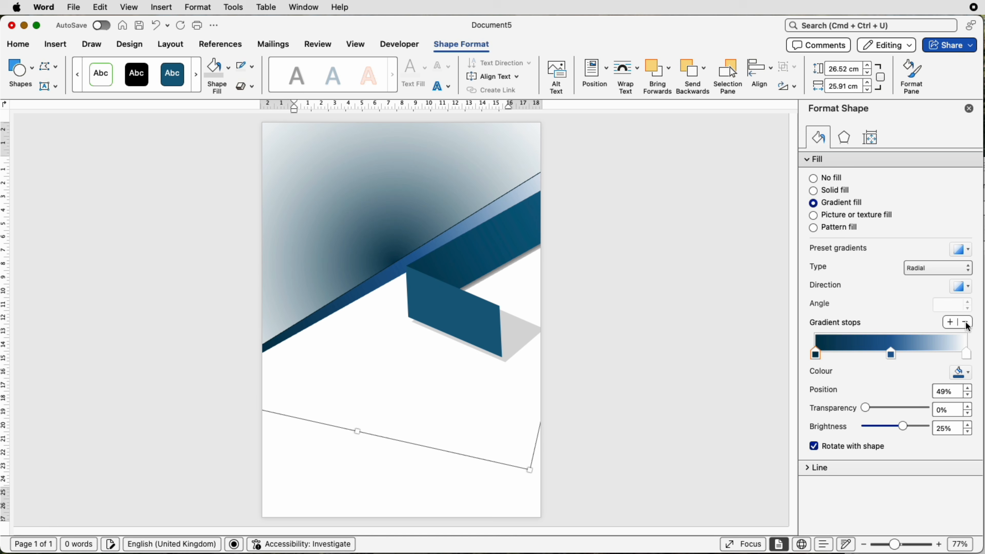
{"action": "left_click", "coordinate": [969, 290]}
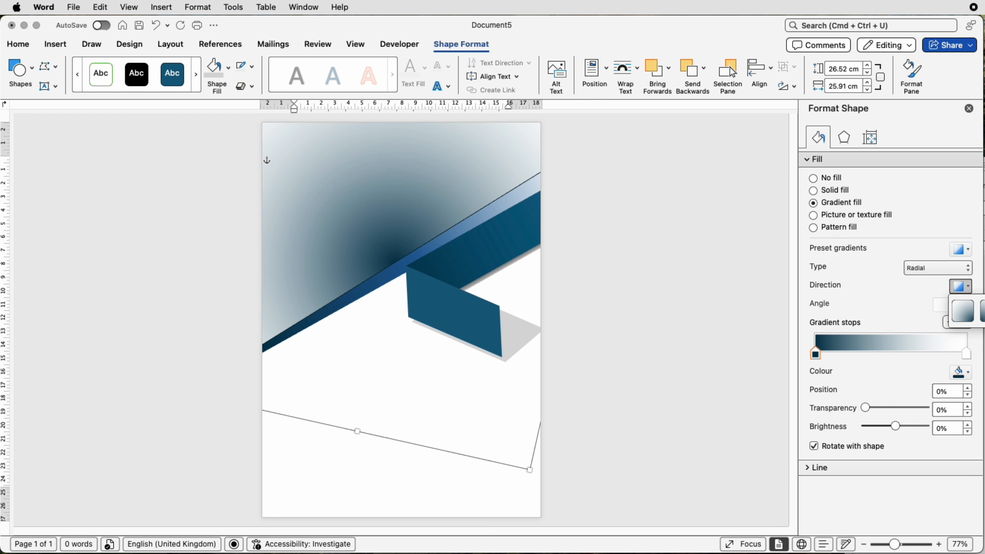
{"action": "left_click", "coordinate": [983, 311]}
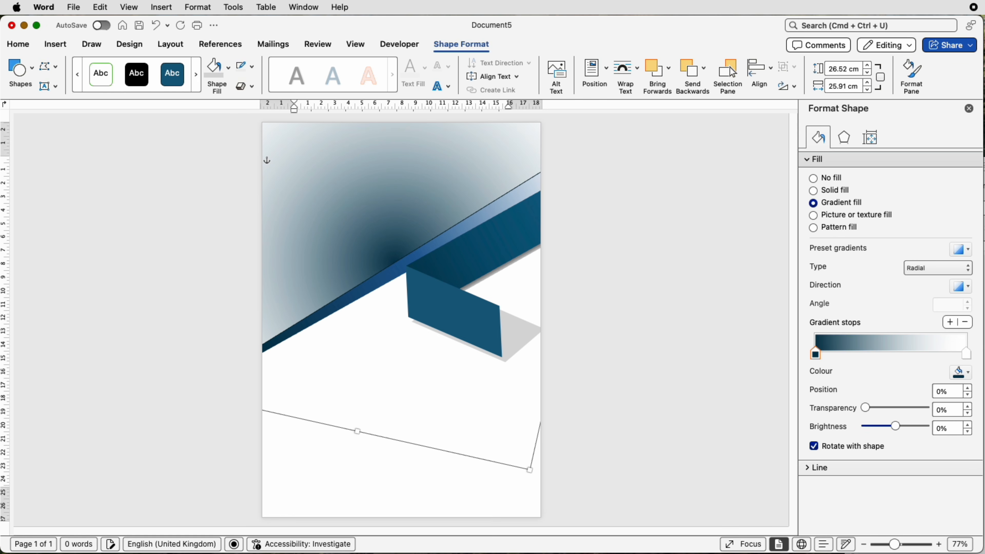
{"action": "left_click", "coordinate": [970, 291]}
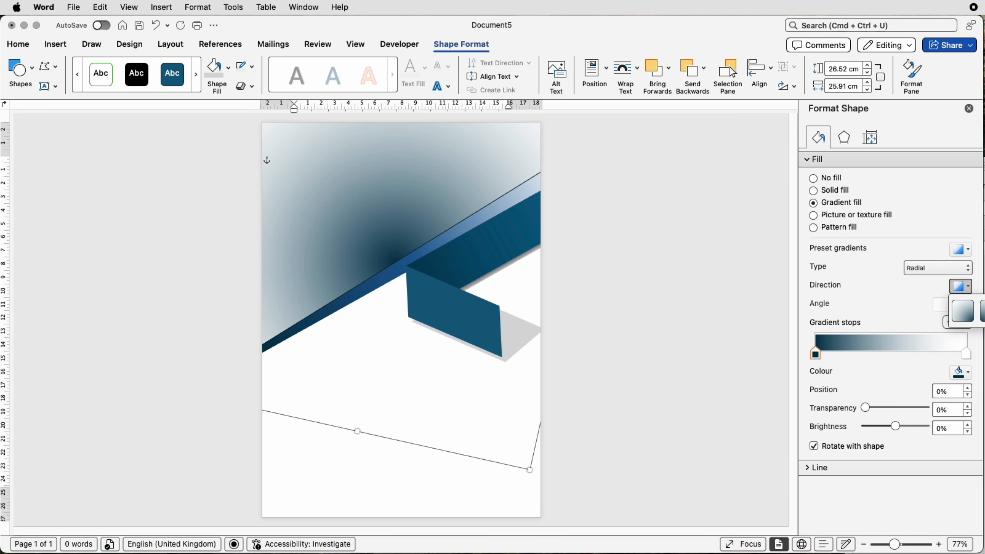
{"action": "left_click", "coordinate": [984, 311]}
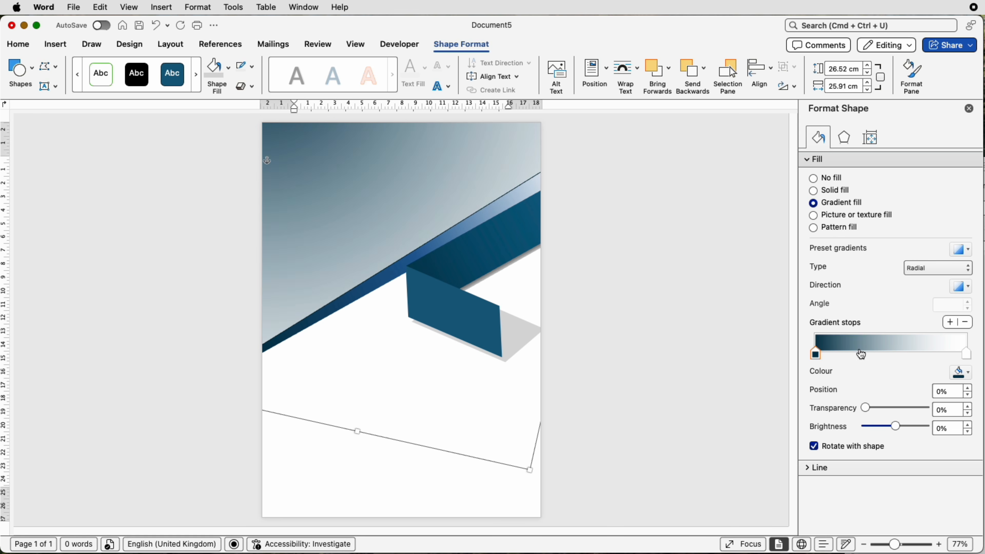
Move the triangle's white gradient stop to 48% and send the triangle to the back
{"action": "left_click_drag", "start_coordinate": [966, 354], "coordinate": [889, 353]}
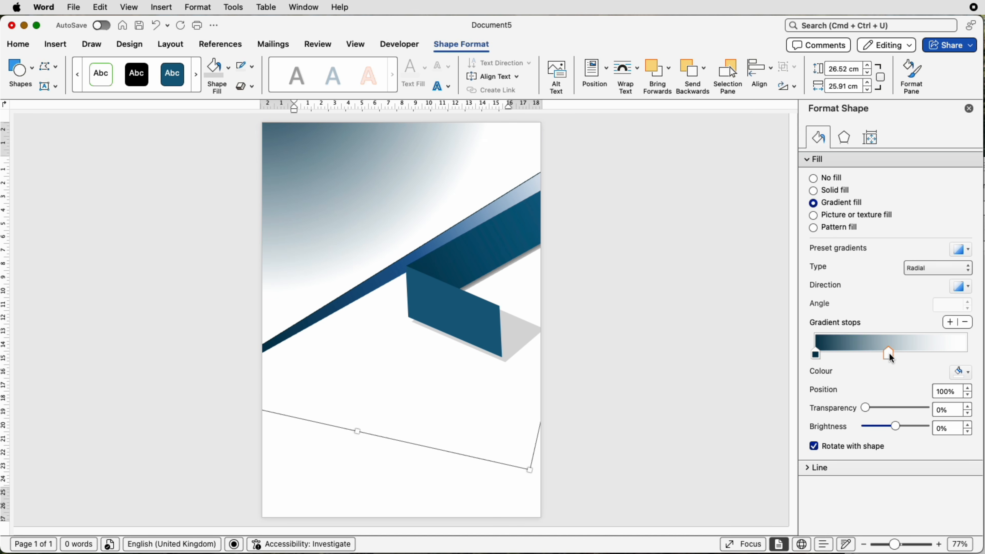
{"action": "left_click", "coordinate": [704, 69]}
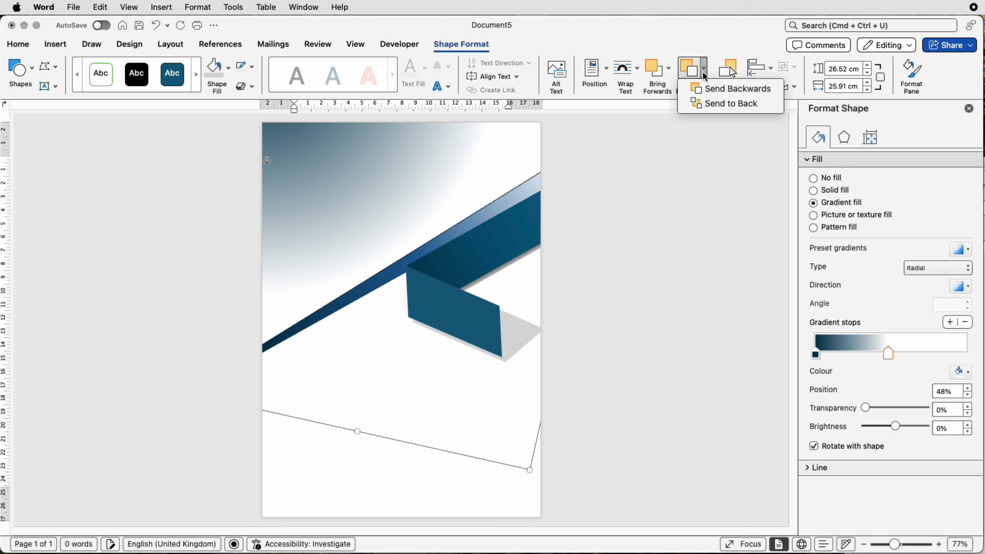
{"action": "left_click", "coordinate": [708, 105]}
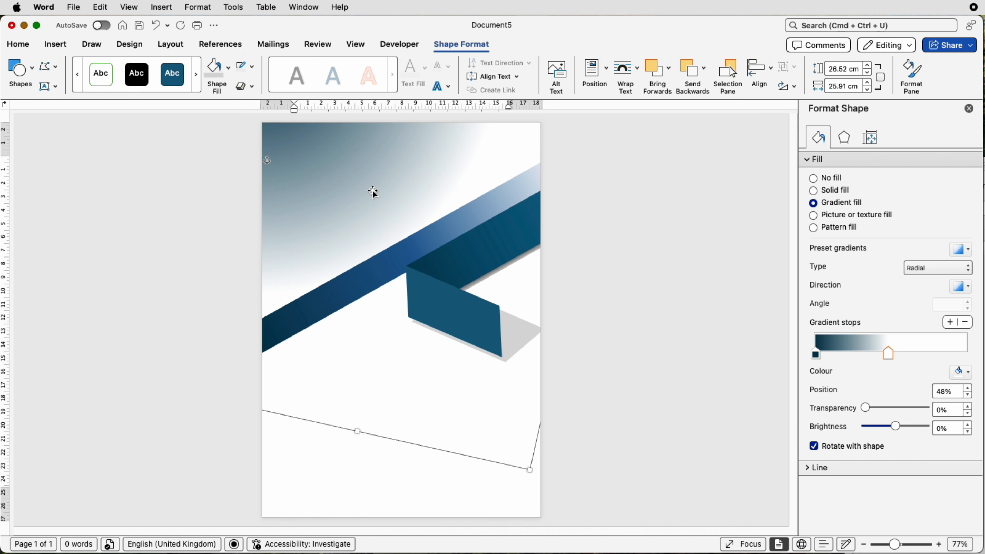
Duplicate the large gradient triangle and shrink the copy so it sits above the diagonal band at the page's left
{"action": "left_click_drag", "start_coordinate": [373, 192], "coordinate": [407, 359]}
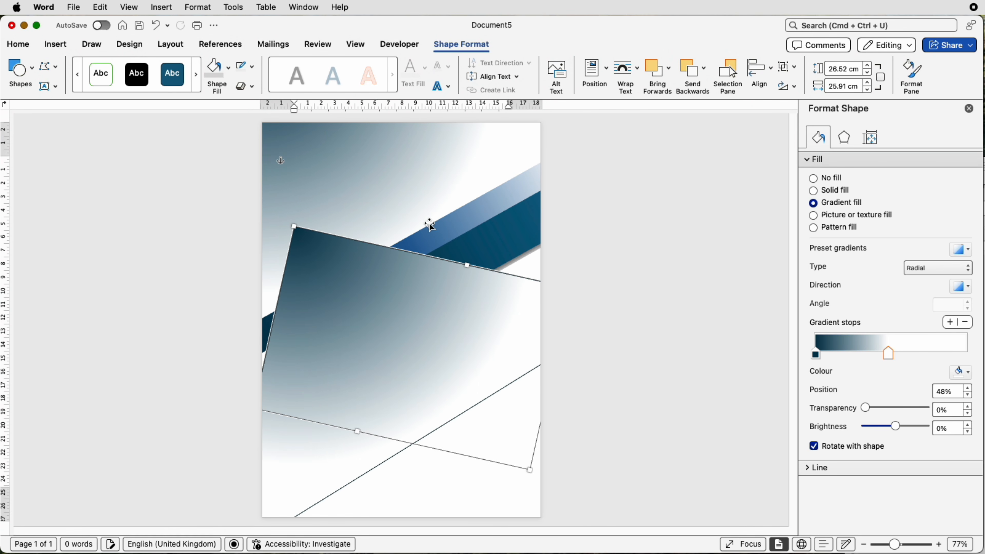
{"action": "left_click", "coordinate": [675, 237]}
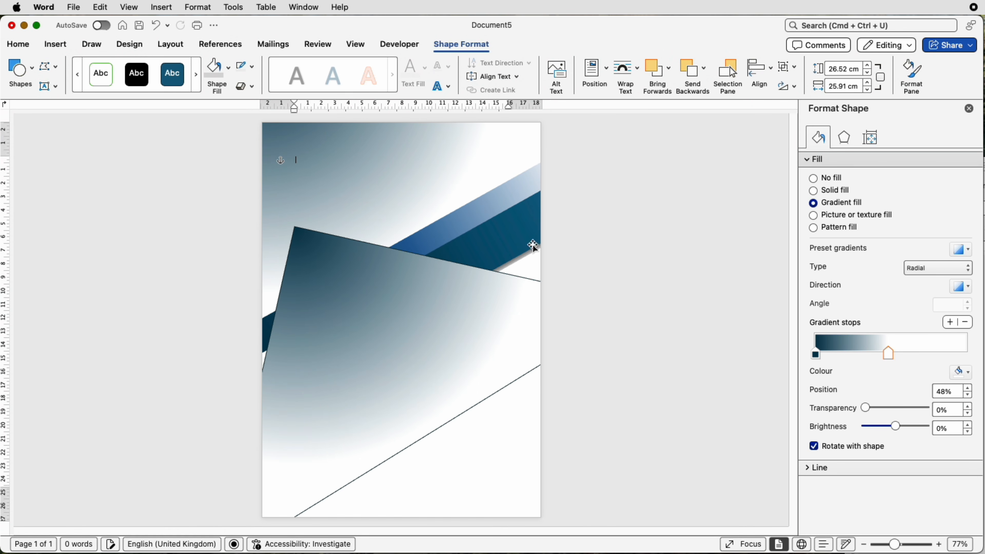
{"action": "left_click", "coordinate": [306, 272]}
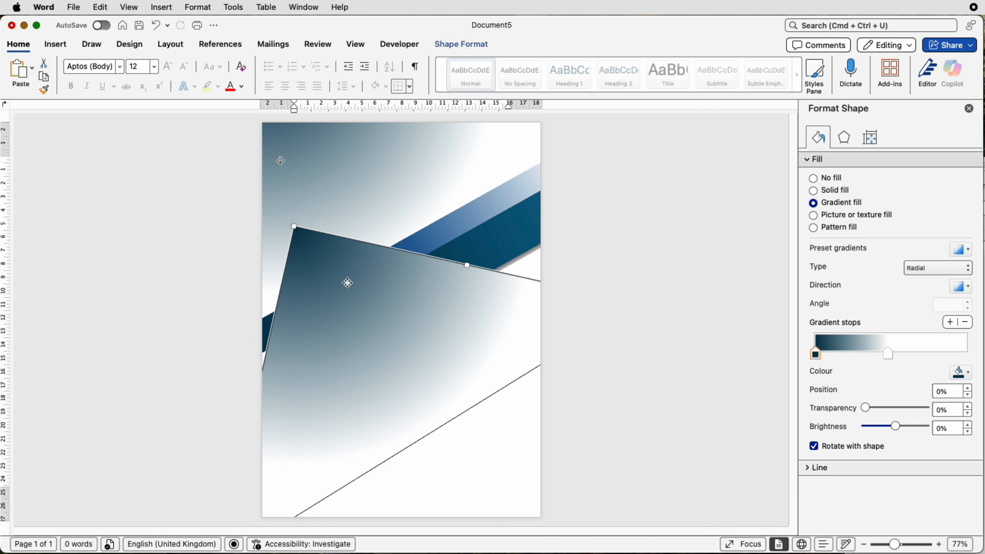
{"action": "left_click_drag", "start_coordinate": [345, 282], "coordinate": [175, 192]}
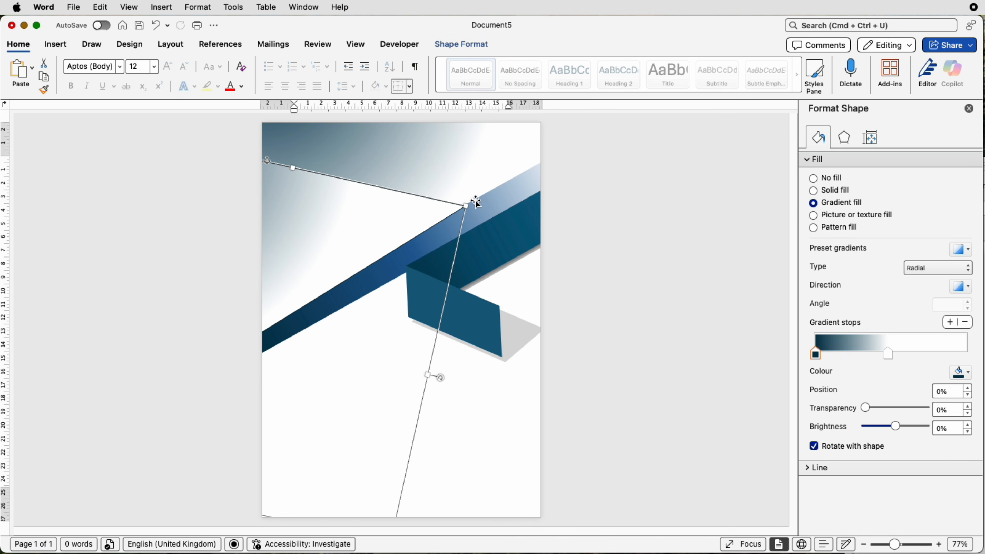
{"action": "left_click_drag", "start_coordinate": [467, 205], "coordinate": [496, 218]}
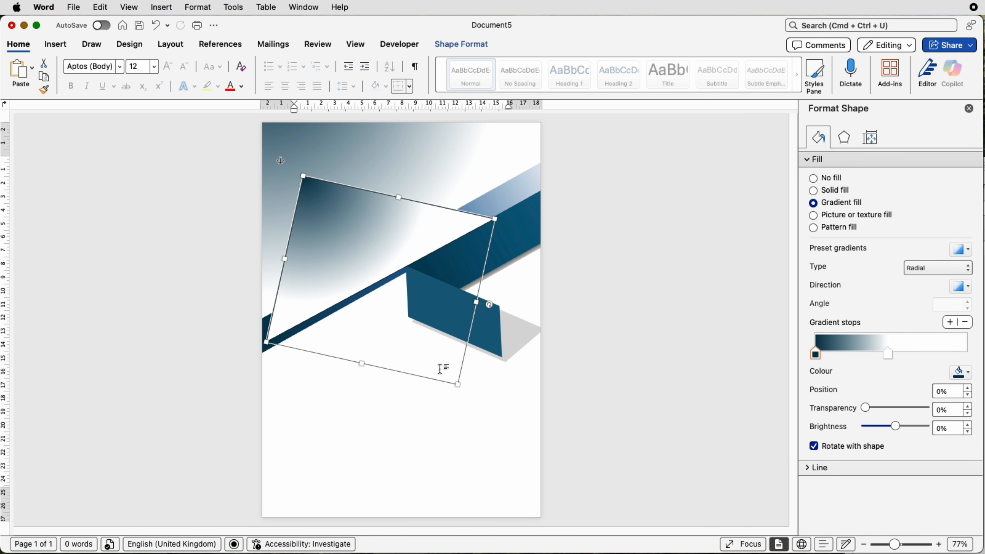
{"action": "left_click", "coordinate": [415, 414]}
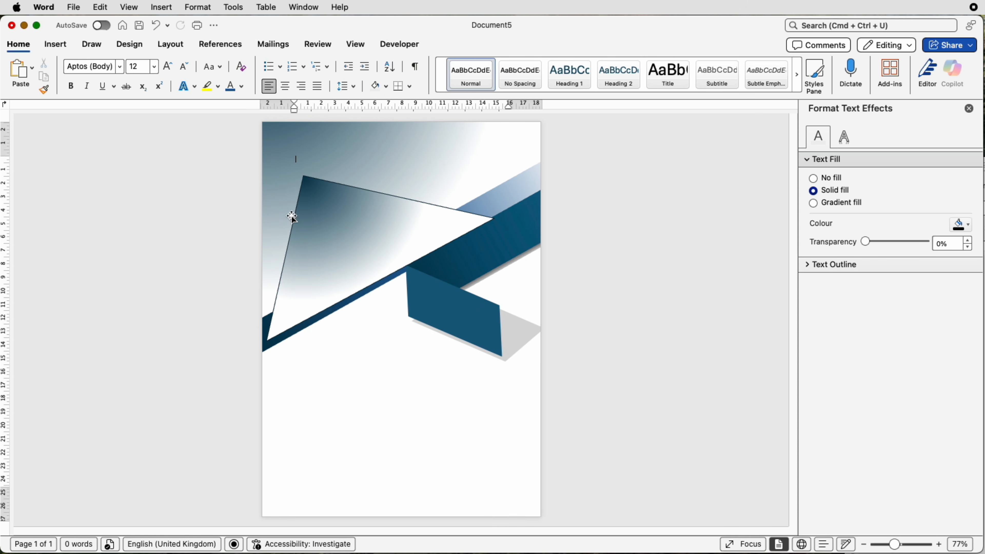
Remove the outline from the smaller triangle
{"action": "left_click", "coordinate": [385, 232]}
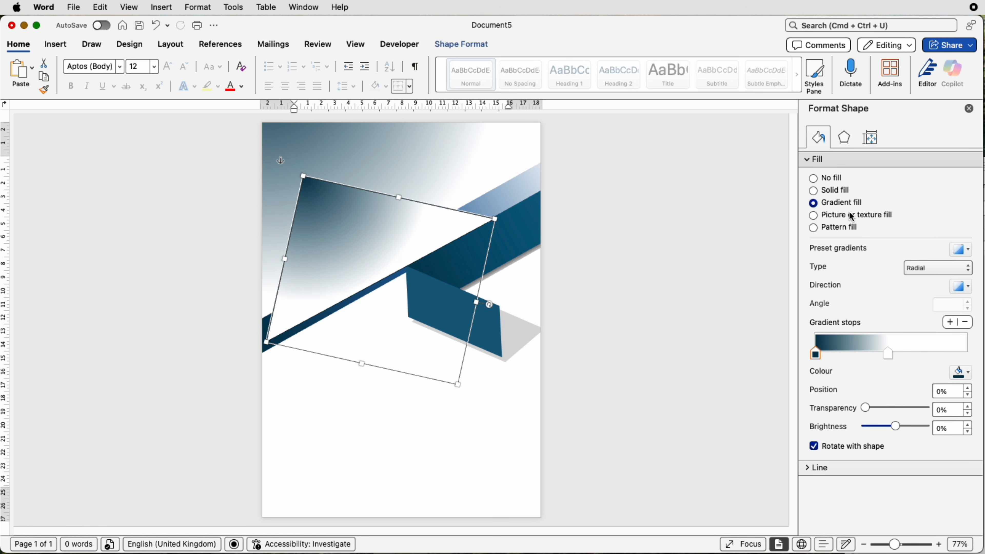
{"action": "left_click", "coordinate": [810, 165]}
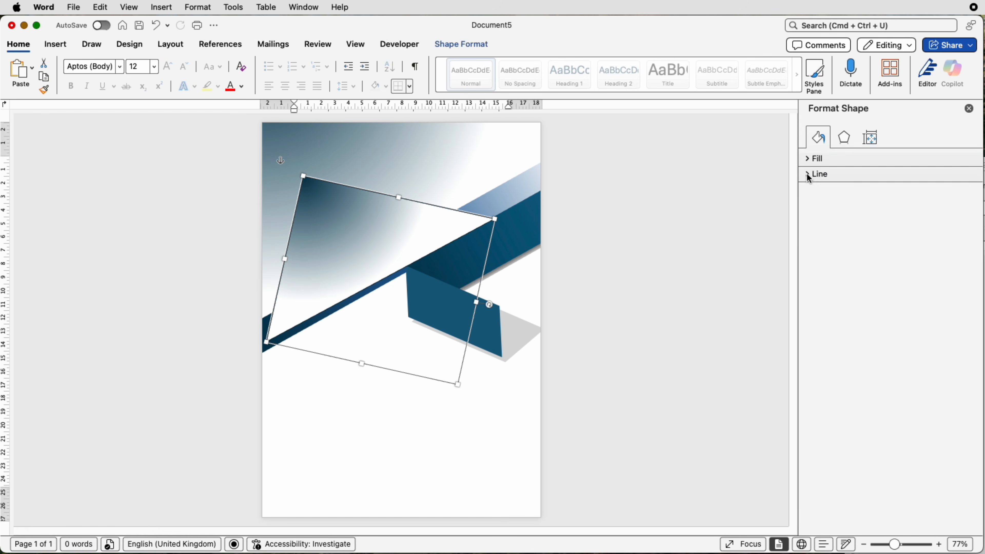
{"action": "left_click", "coordinate": [813, 177]}
{"action": "left_click", "coordinate": [813, 193]}
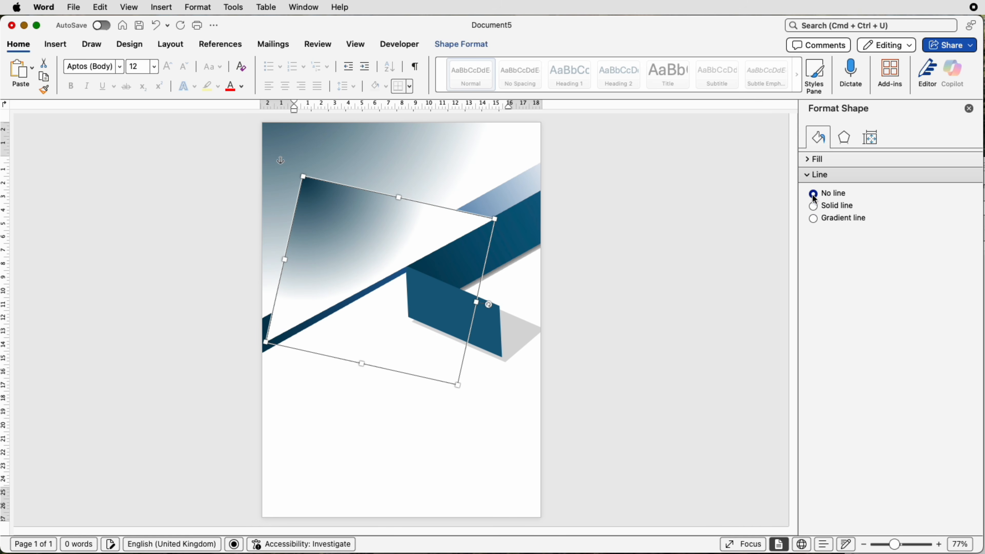
Shorten the smaller triangle, rotate it so its right angle points to the upper right, and place it in the page's upper-left corner
{"action": "left_click_drag", "start_coordinate": [317, 215], "coordinate": [307, 209]}
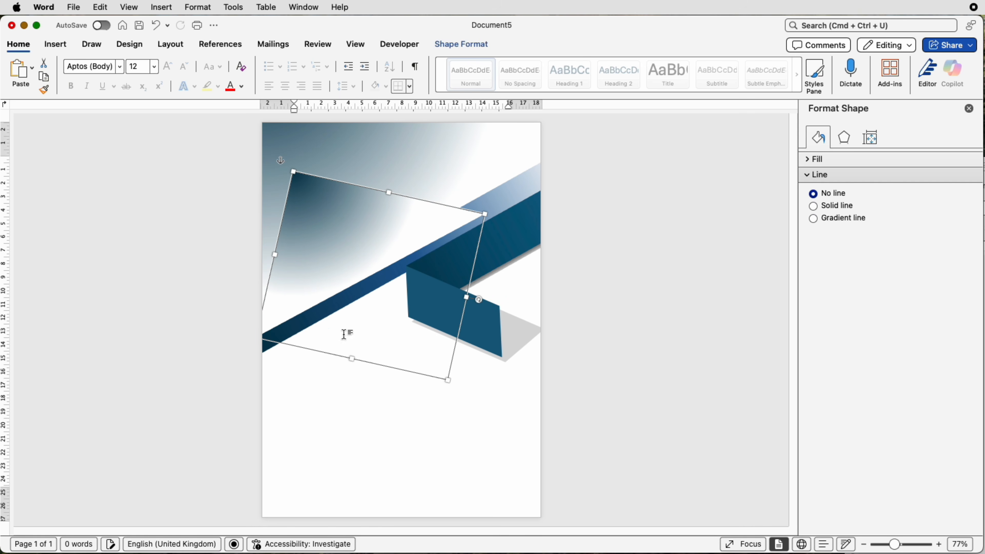
{"action": "left_click_drag", "start_coordinate": [351, 358], "coordinate": [357, 332]}
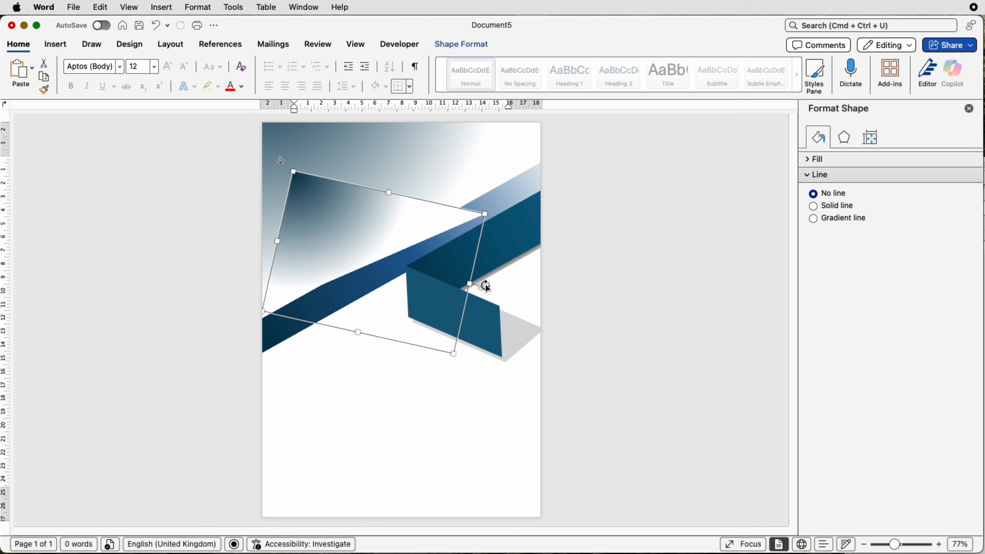
{"action": "left_click_drag", "start_coordinate": [481, 287], "coordinate": [370, 328]}
{"action": "left_click_drag", "start_coordinate": [412, 291], "coordinate": [329, 252]}
{"action": "left_click_drag", "start_coordinate": [296, 335], "coordinate": [301, 336]}
{"action": "left_click_drag", "start_coordinate": [335, 258], "coordinate": [336, 253]}
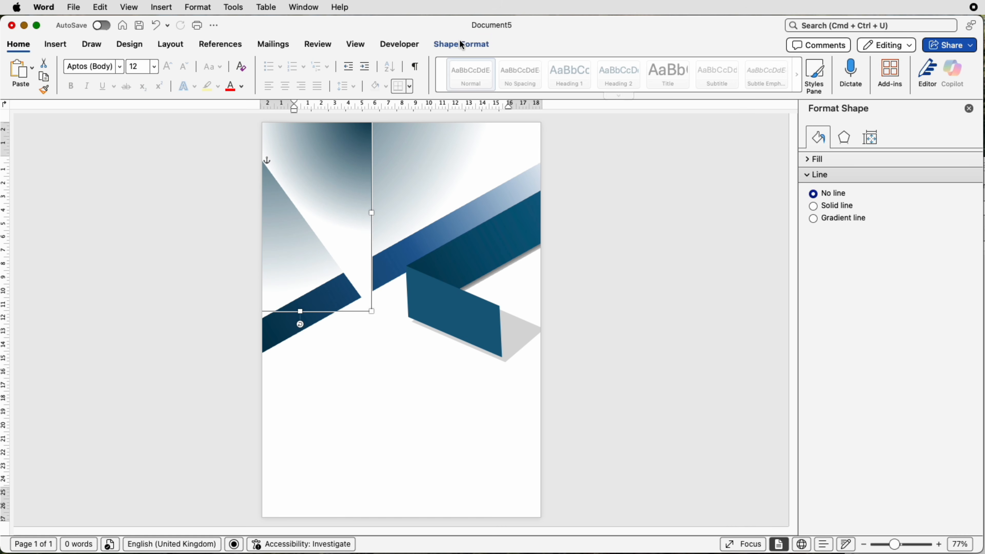
Reorder the smaller gradient triangle so it sits behind the diagonal band but in front of the large triangle
{"action": "left_click", "coordinate": [464, 46]}
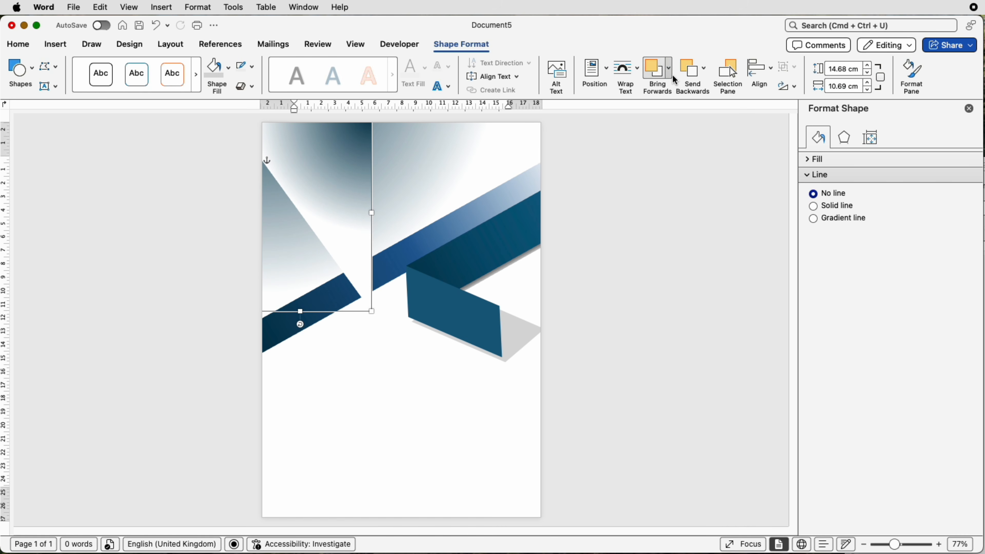
{"action": "left_click", "coordinate": [704, 73]}
{"action": "left_click", "coordinate": [711, 103]}
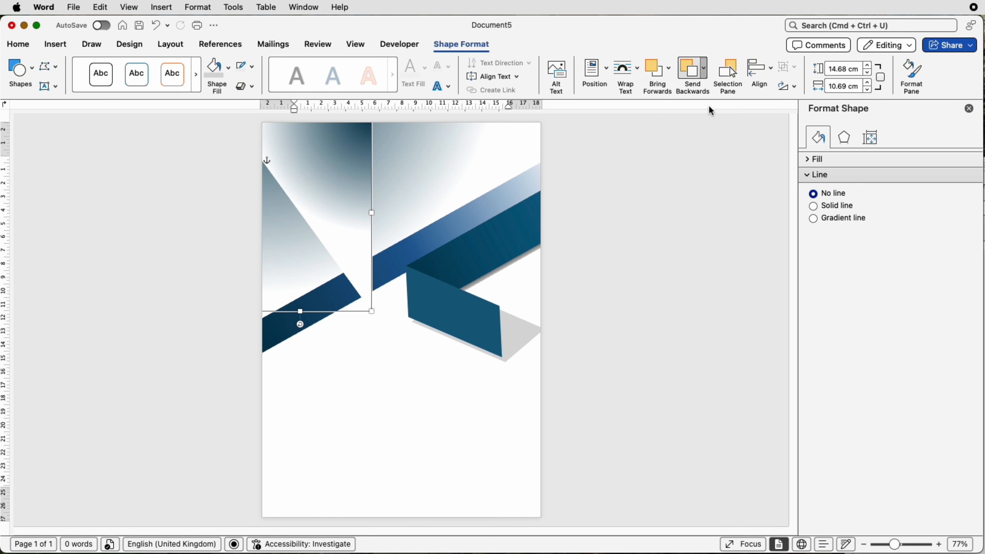
{"action": "left_click", "coordinate": [658, 78]}
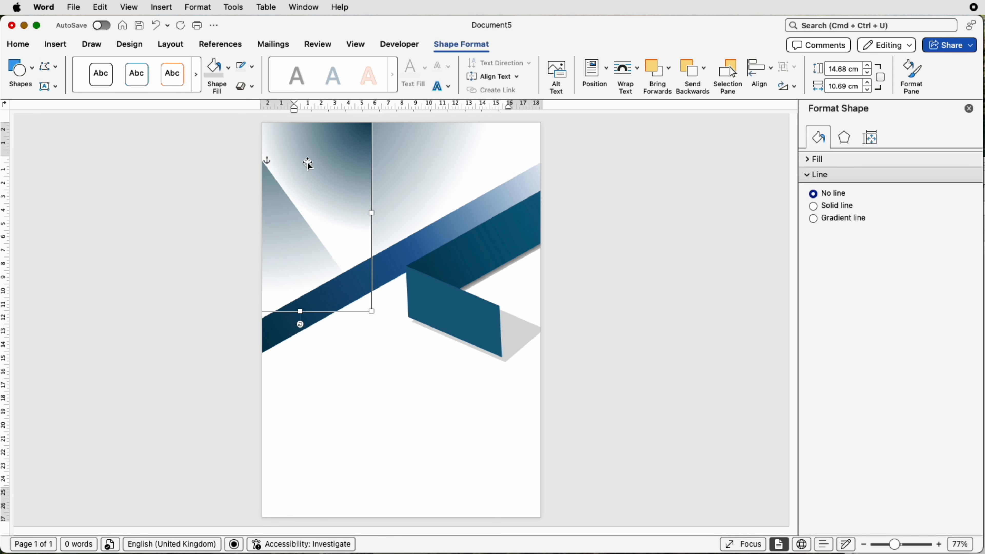
{"action": "left_click", "coordinate": [403, 435]}
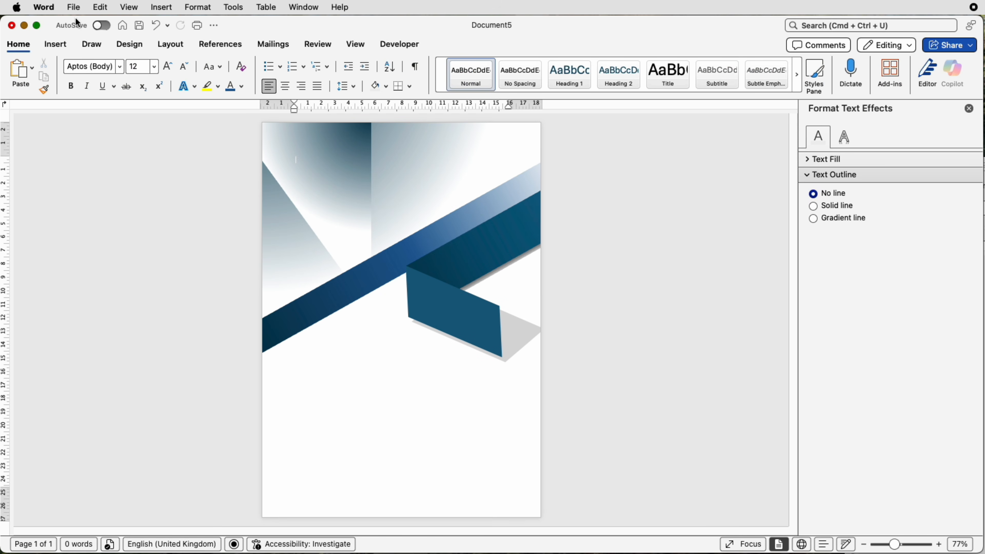
Insert the logo picture circle.png from the Logos folder into the page
{"action": "left_click", "coordinate": [55, 44]}
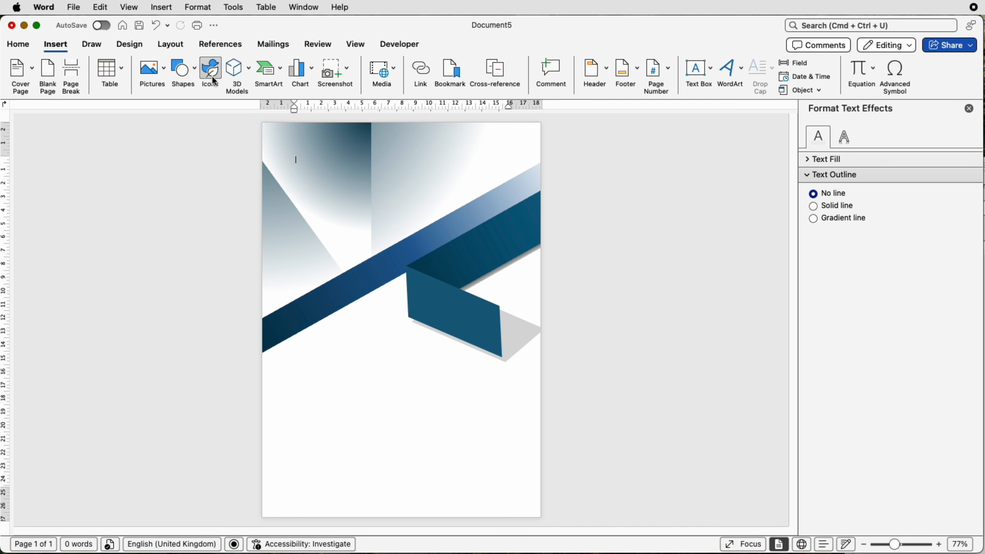
{"action": "left_click", "coordinate": [152, 72]}
{"action": "left_click", "coordinate": [176, 102]}
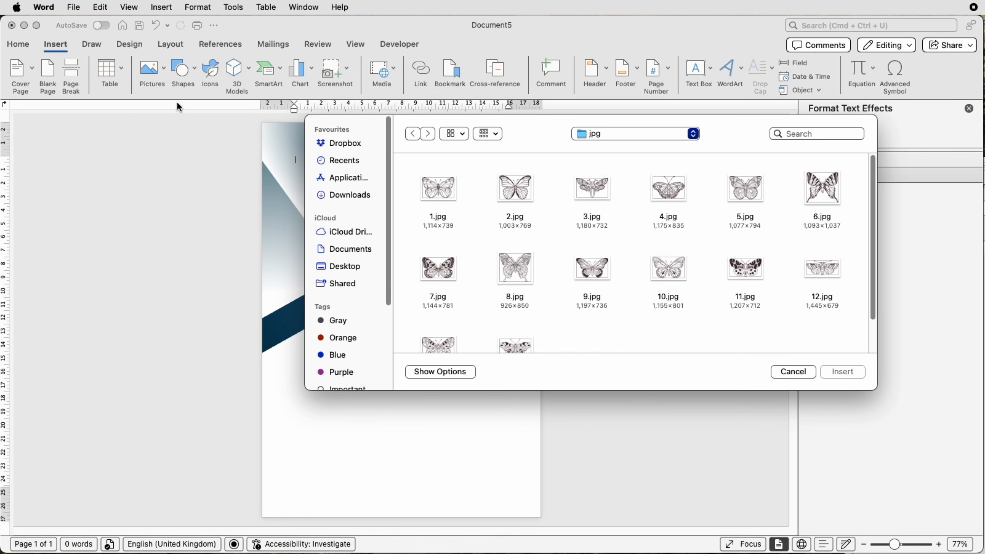
{"action": "left_click", "coordinate": [438, 268]}
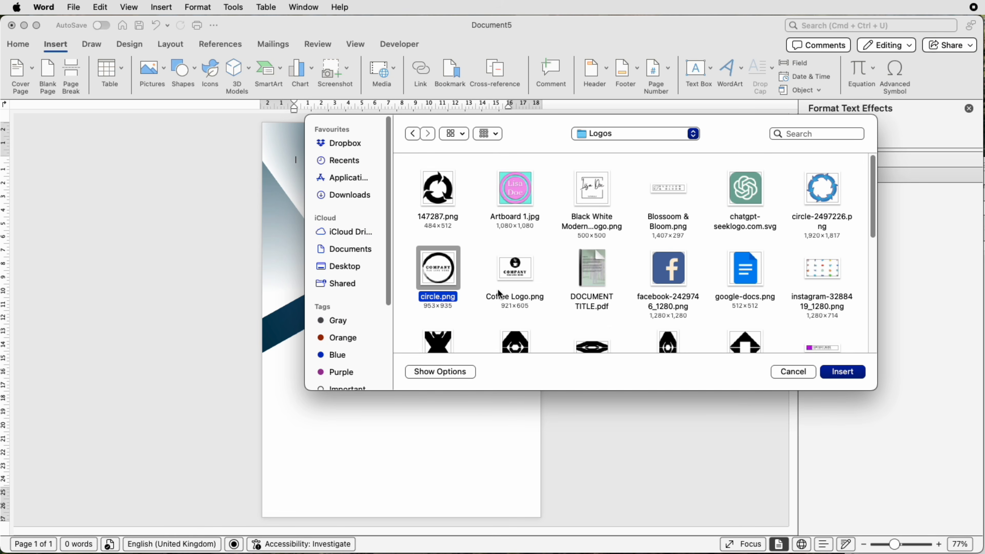
{"action": "left_click", "coordinate": [838, 371]}
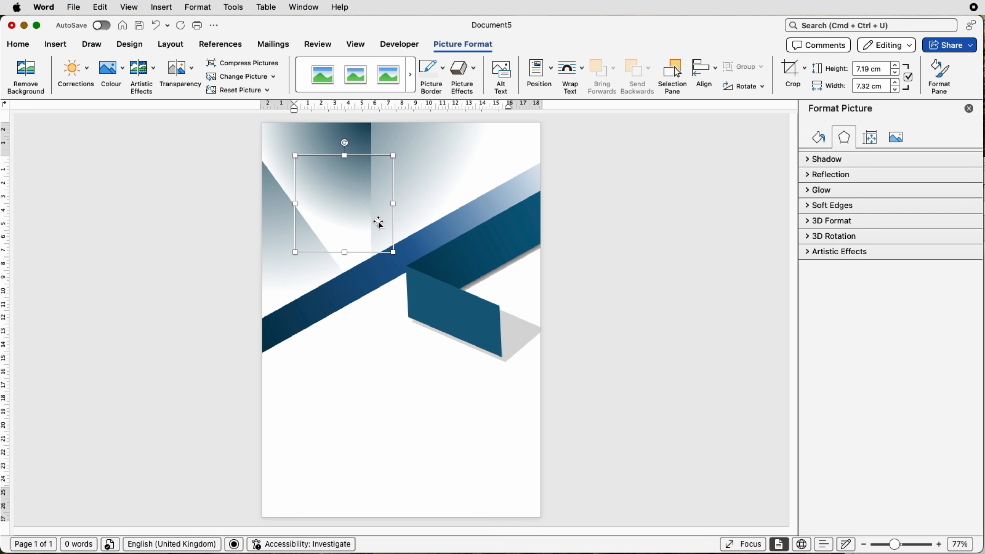
Set the logo's wrapping to In Front of Text, shrink it to about 3.22 × 3.27 cm, and place it over the dark upper-left triangle
{"action": "left_click", "coordinate": [582, 73]}
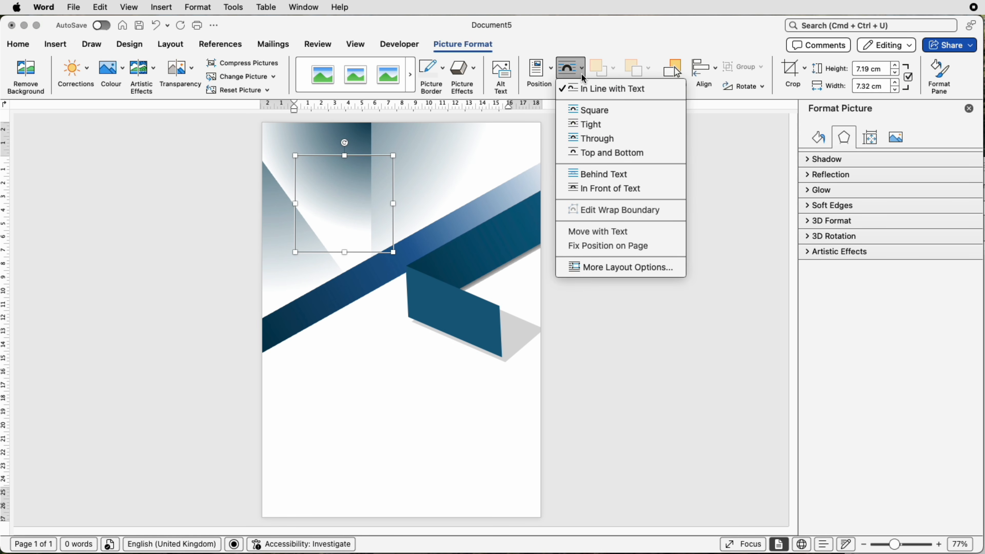
{"action": "left_click", "coordinate": [597, 189]}
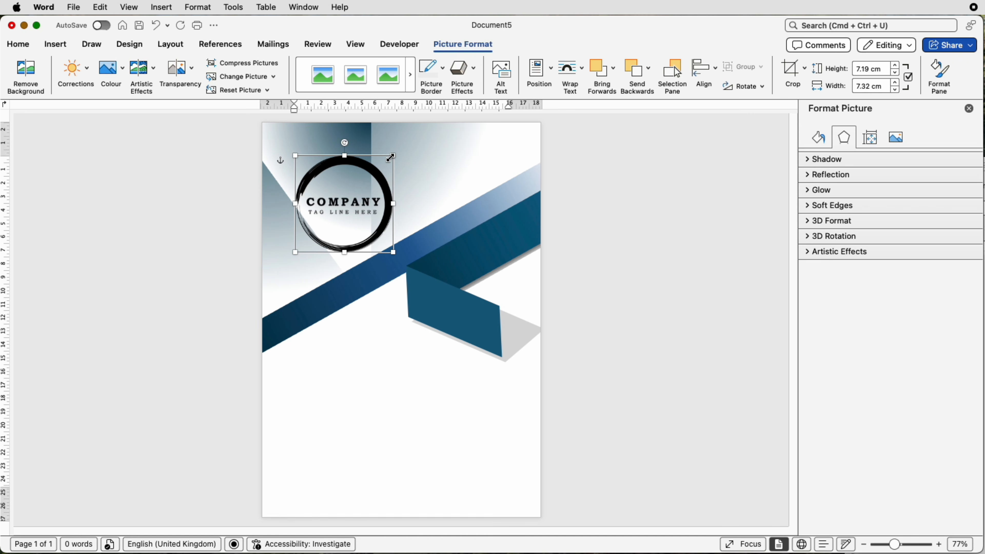
{"action": "left_click_drag", "start_coordinate": [393, 156], "coordinate": [328, 173]}
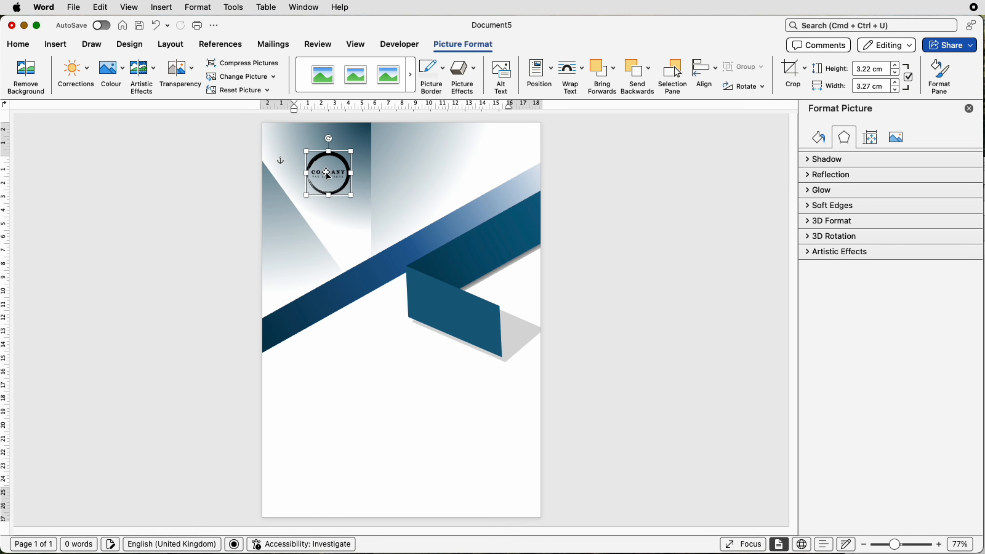
Insert a plain black WordArt text and place it in the blank area below the diagonal bands
{"action": "left_click", "coordinate": [55, 44]}
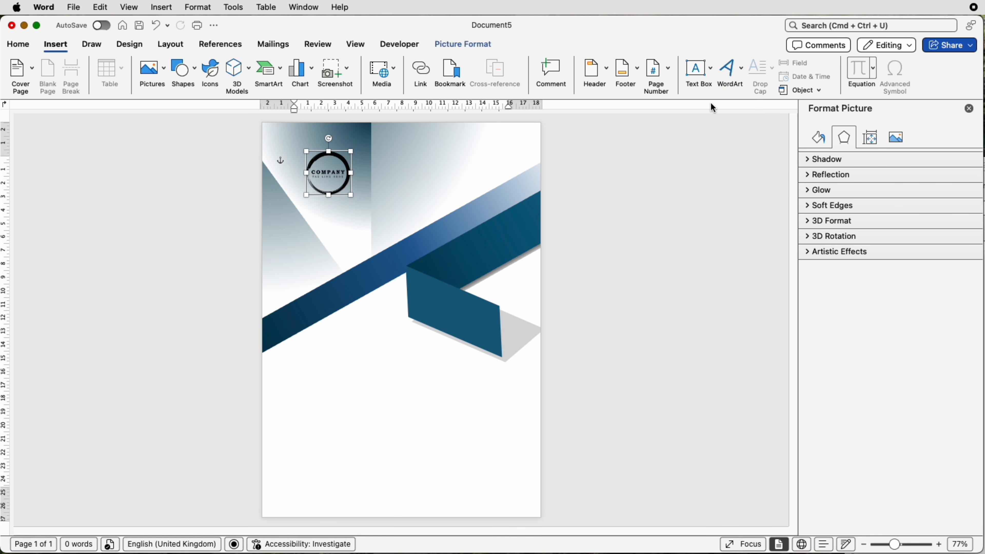
{"action": "left_click", "coordinate": [727, 73]}
{"action": "left_click", "coordinate": [732, 102]}
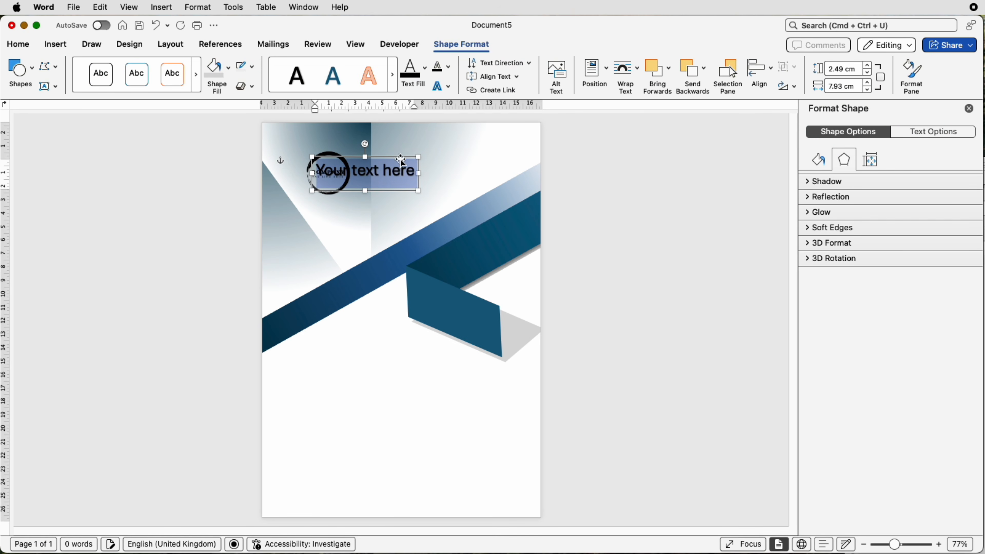
{"action": "left_click_drag", "start_coordinate": [401, 175], "coordinate": [388, 406]}
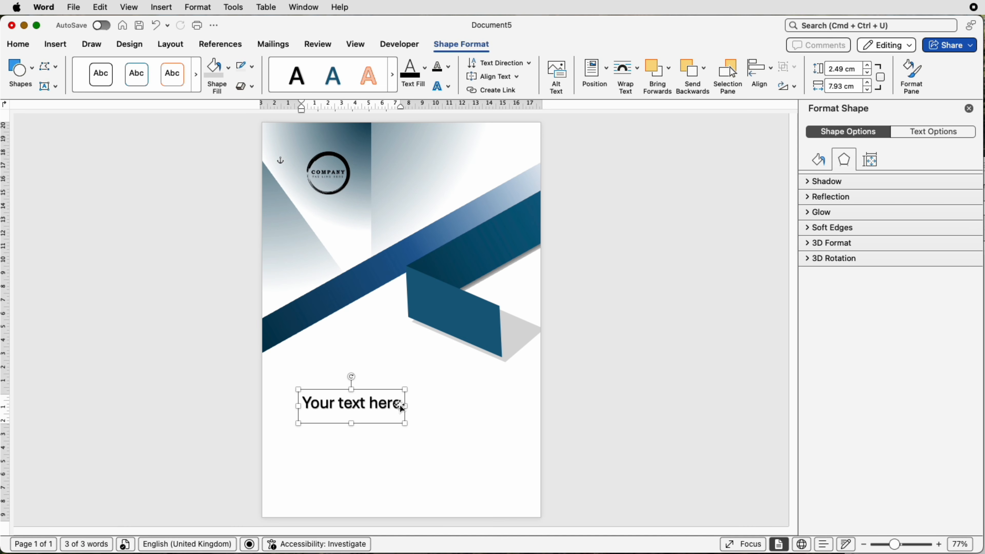
Remove the shadow from the WordArt text
{"action": "left_click", "coordinate": [943, 134]}
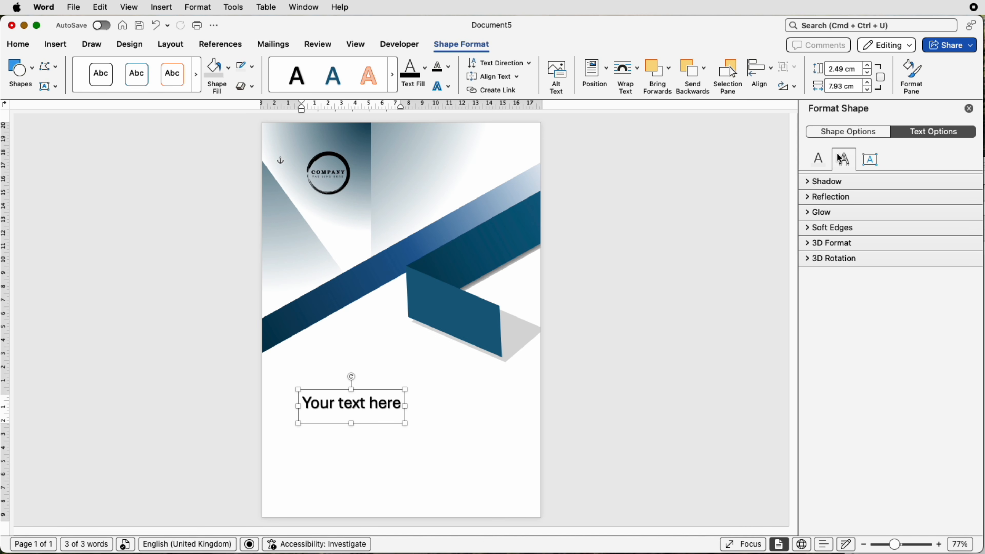
{"action": "left_click", "coordinate": [811, 182]}
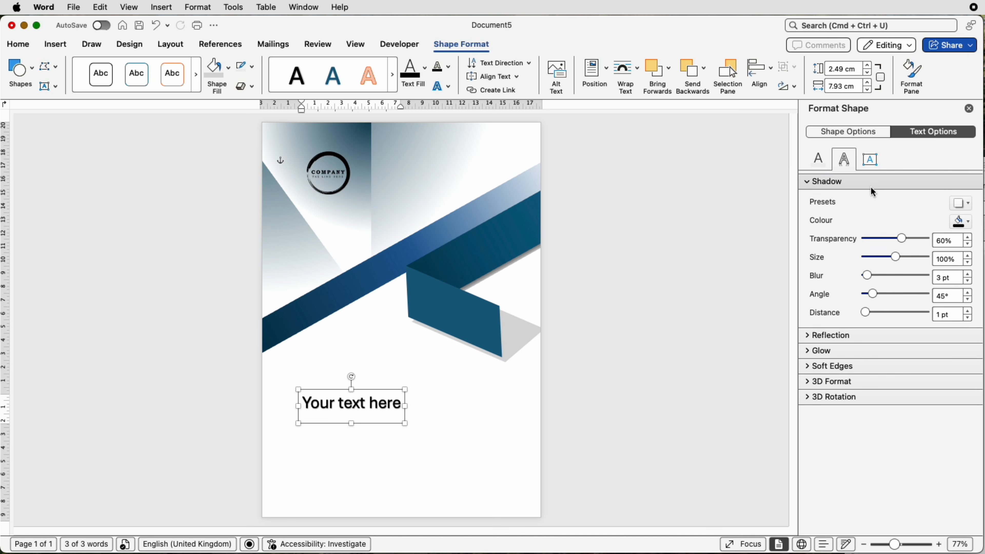
{"action": "left_click", "coordinate": [968, 210]}
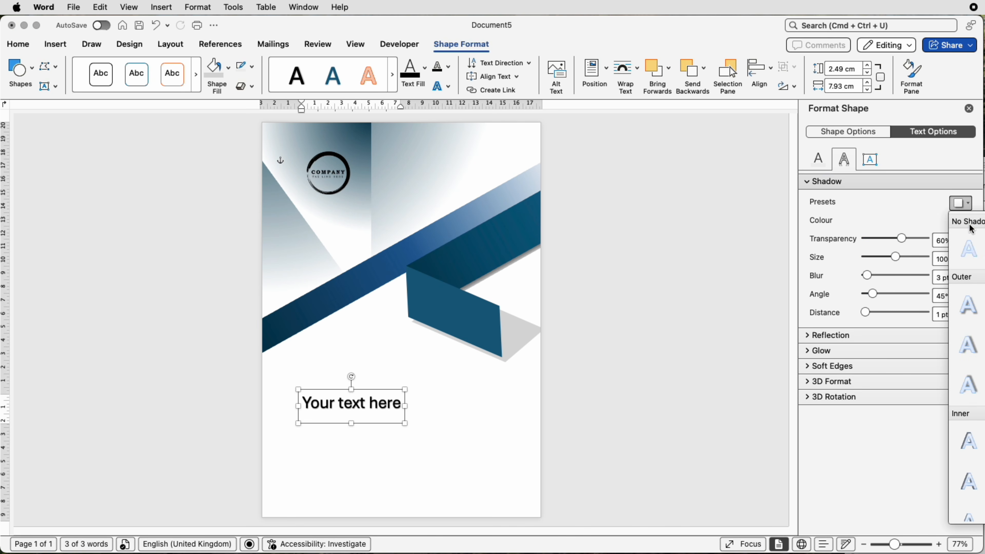
{"action": "left_click", "coordinate": [970, 249]}
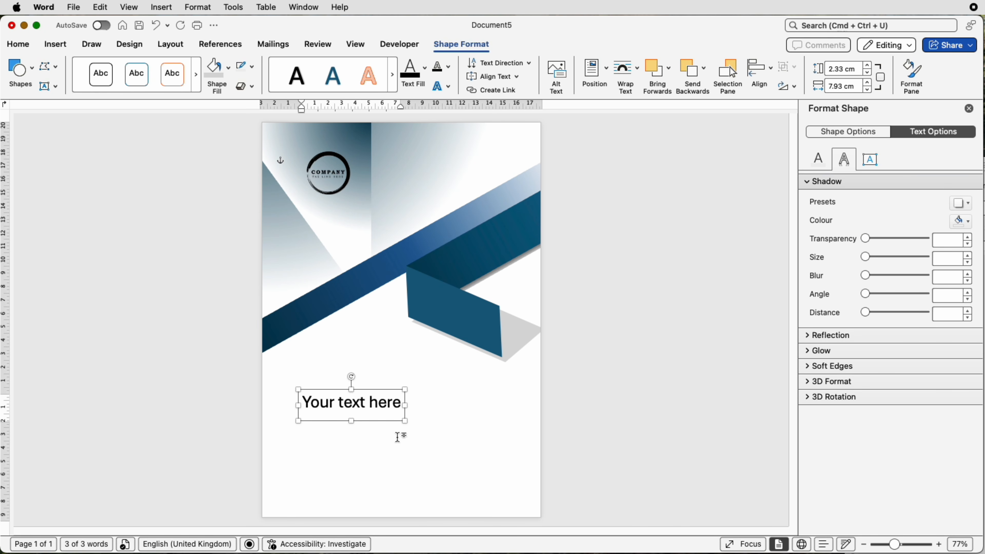
Replace the WordArt placeholder text with "REPORT TITLE" in capitals
{"action": "triple_click", "coordinate": [384, 407]}
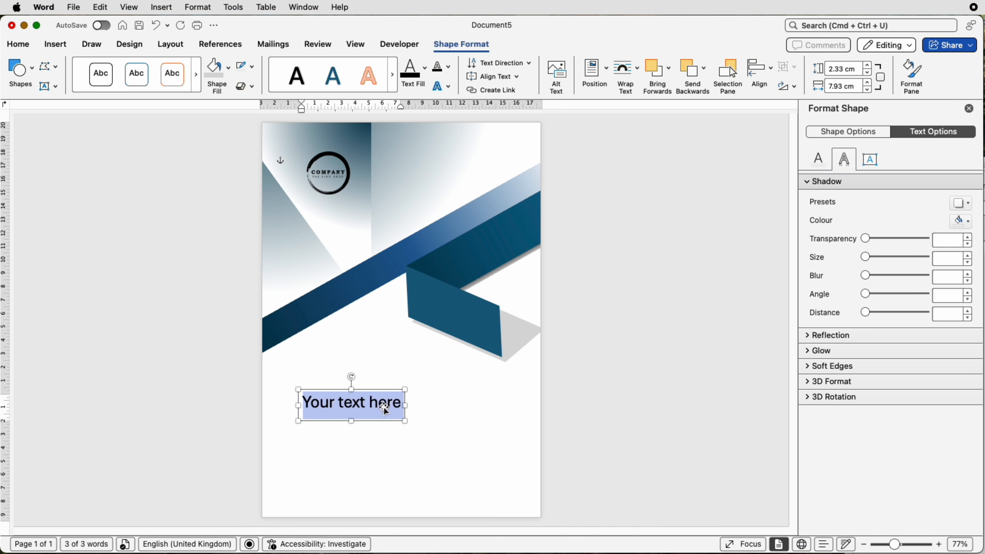
{"action": "key", "text": "Caps_Lock"}
{"action": "type", "text": "REPOR"}
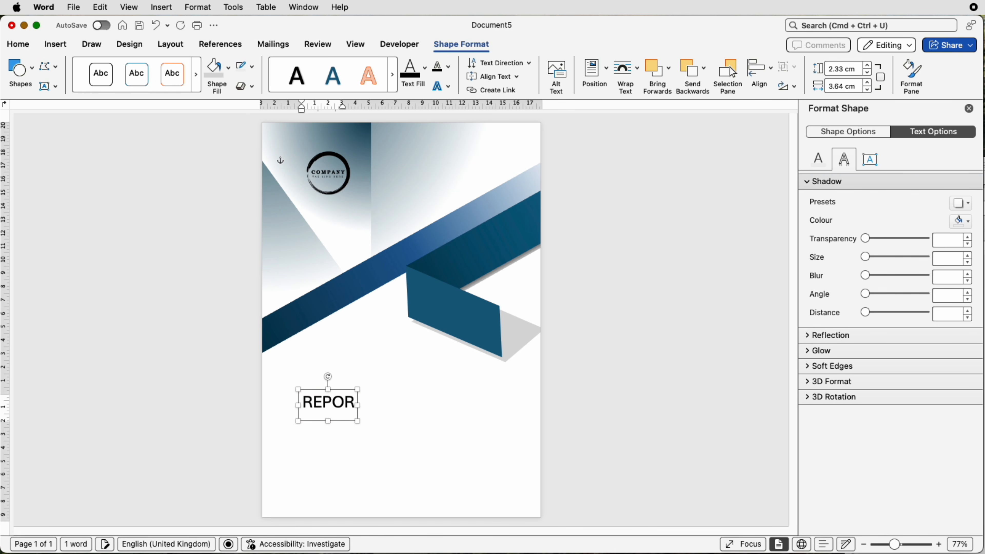
{"action": "type", "text": "T TITL"}
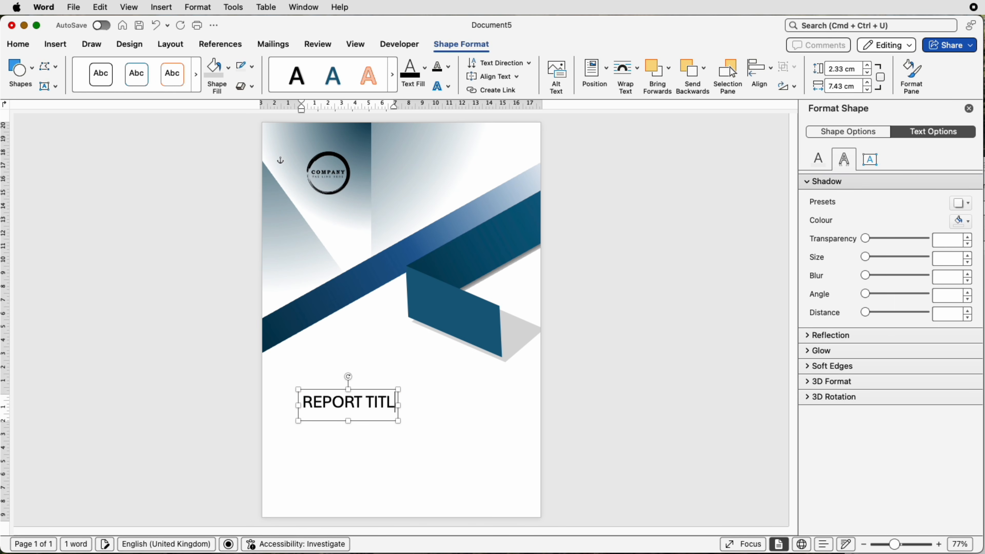
{"action": "type", "text": "E"}
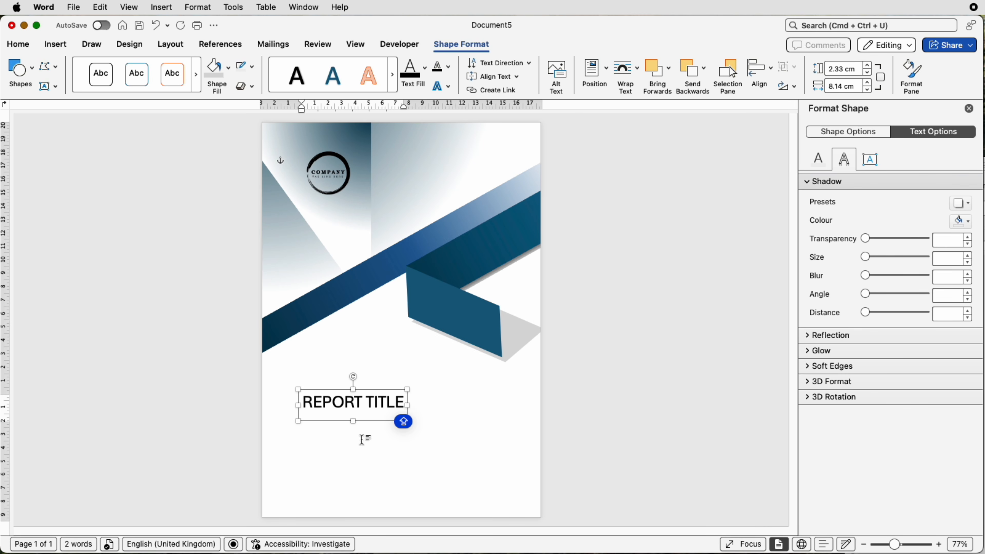
Make the REPORT TITLE text bold and set its font size to 55
{"action": "left_click", "coordinate": [362, 440]}
{"action": "left_click", "coordinate": [360, 404]}
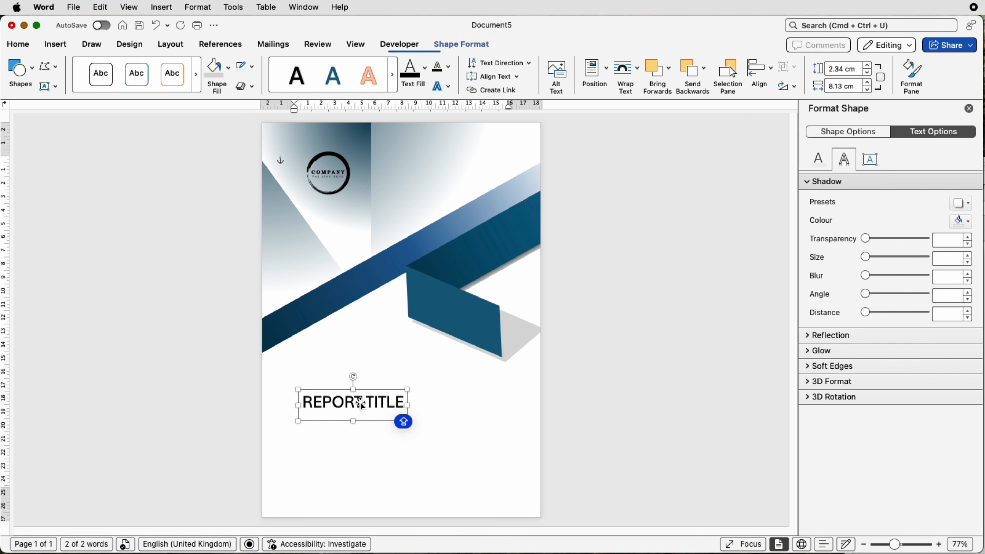
{"action": "left_click", "coordinate": [18, 45]}
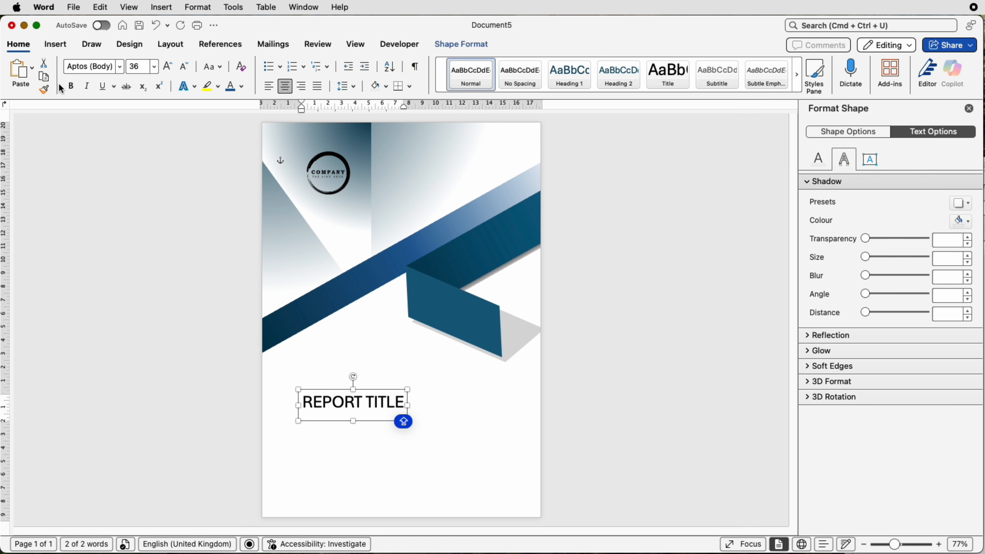
{"action": "left_click", "coordinate": [70, 87]}
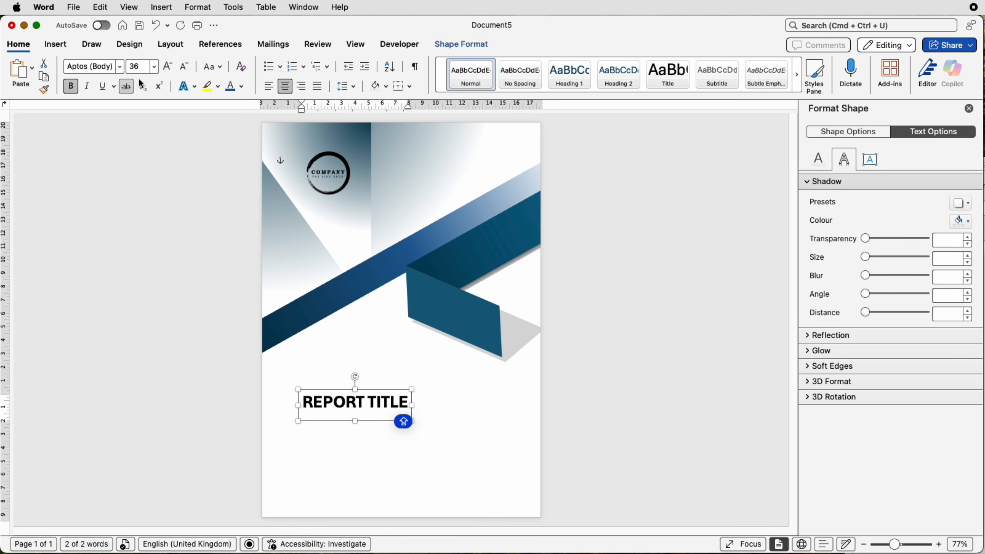
{"action": "left_click", "coordinate": [167, 67]}
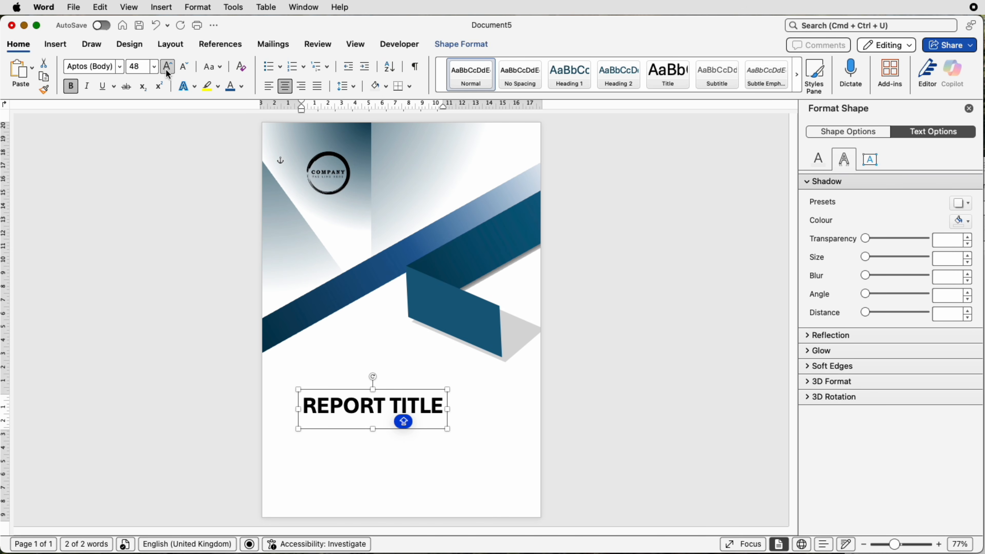
{"action": "left_click", "coordinate": [167, 67]}
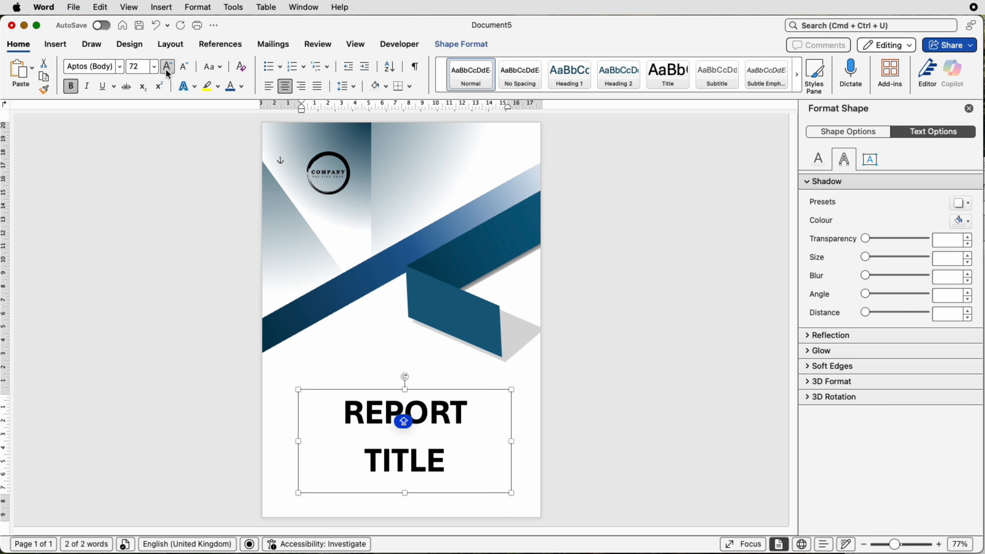
{"action": "left_click", "coordinate": [126, 66]}
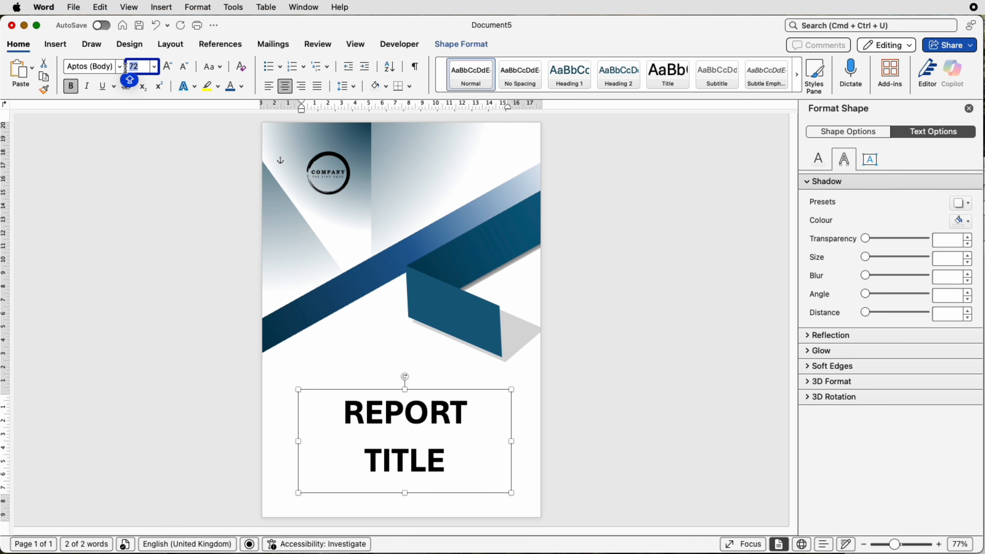
{"action": "type", "text": "55"}
{"action": "key", "text": "Return"}
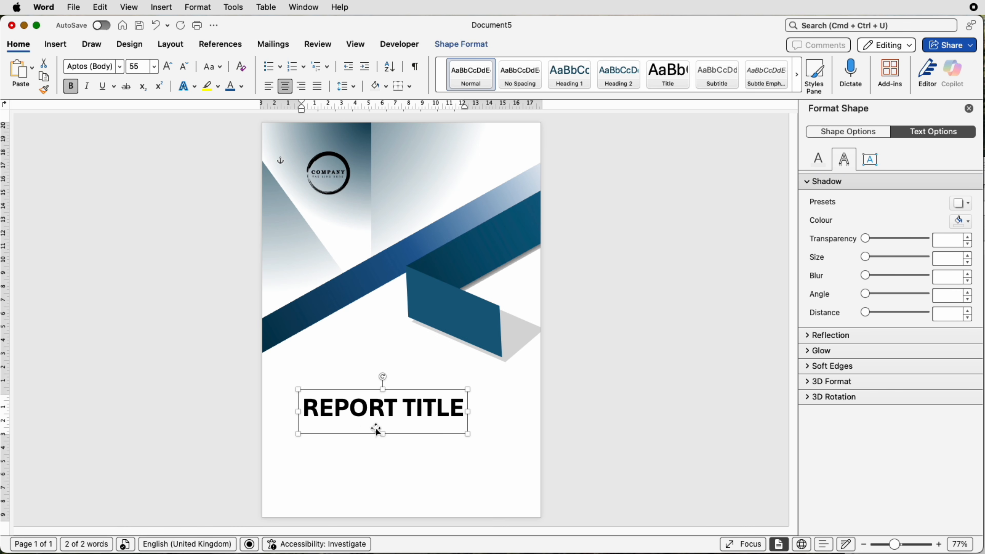
Duplicate the REPORT TITLE text directly below the original and change the copy's wording to "COLLEGE"
{"action": "mouse_move", "coordinate": [383, 433]}
{"action": "left_mouse_down"}
{"action": "mouse_move", "coordinate": [383, 424]}
{"action": "mouse_move", "coordinate": [390, 442]}
{"action": "left_mouse_up"}
{"action": "left_click", "coordinate": [392, 446]}
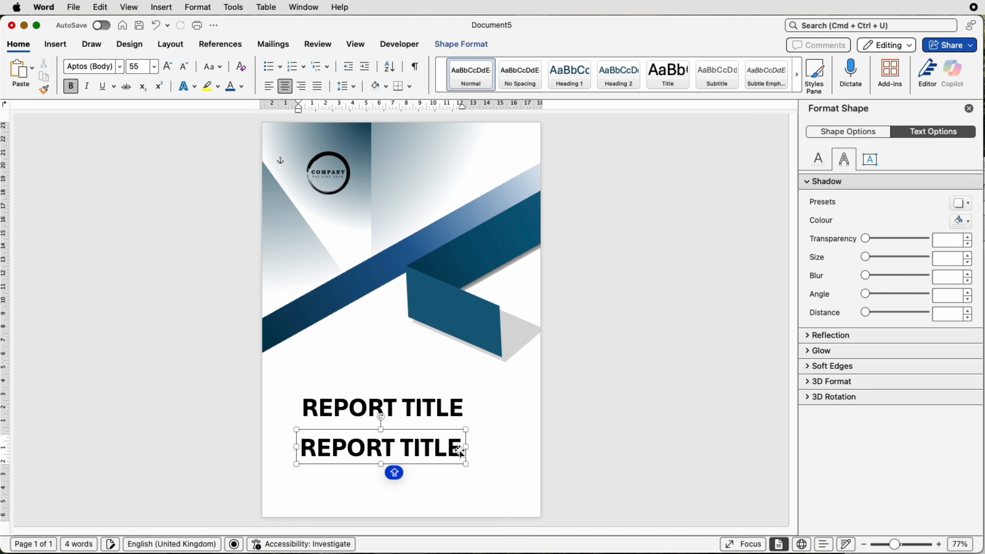
{"action": "triple_click", "coordinate": [458, 449]}
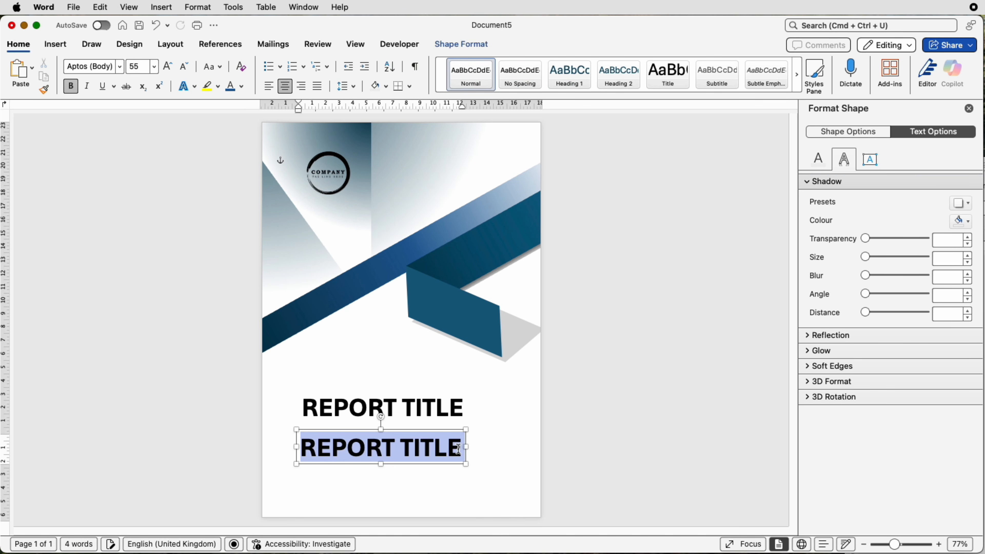
{"action": "type", "text": "COLLEGE"}
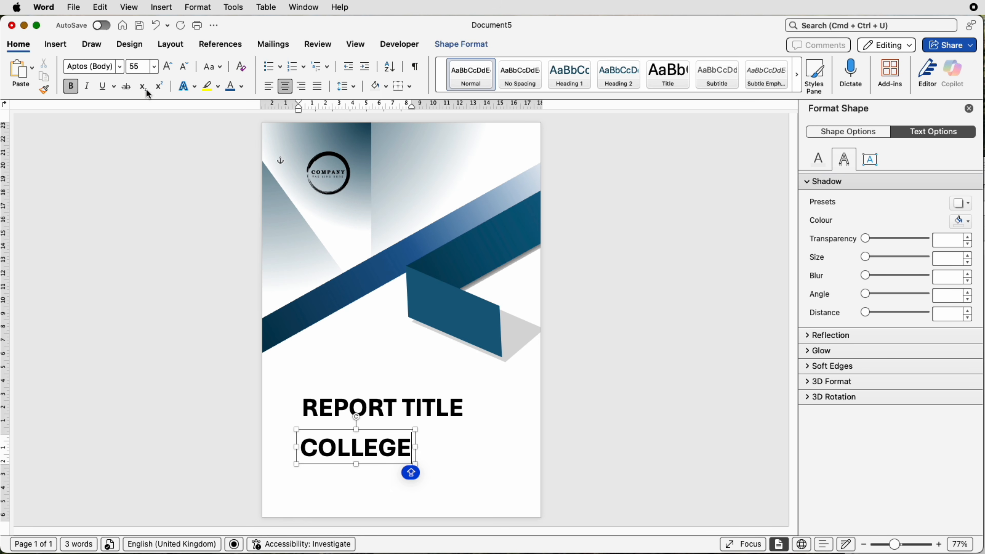
Set the COLLEGE text's font size to 48 and its font colour to dark blue
{"action": "left_click", "coordinate": [153, 67]}
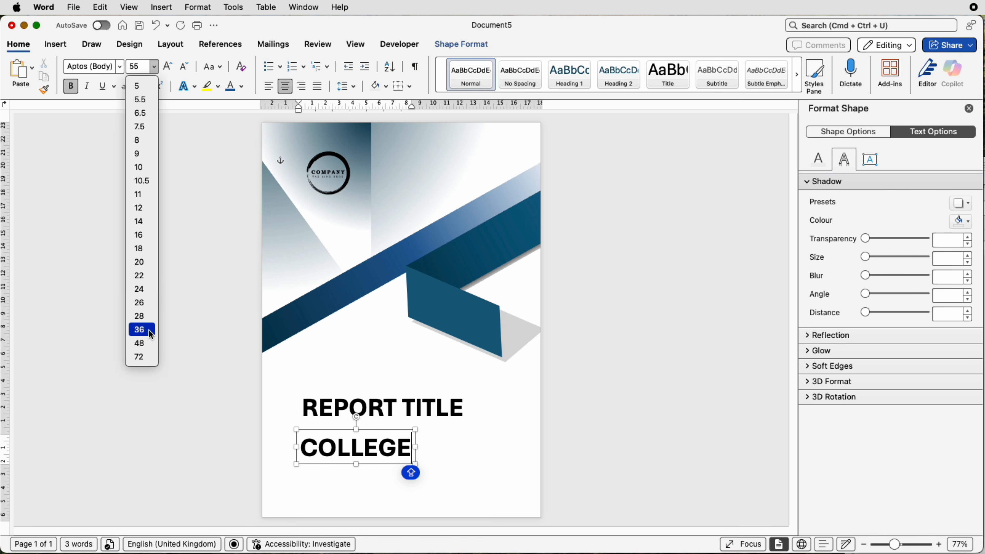
{"action": "left_click", "coordinate": [140, 343]}
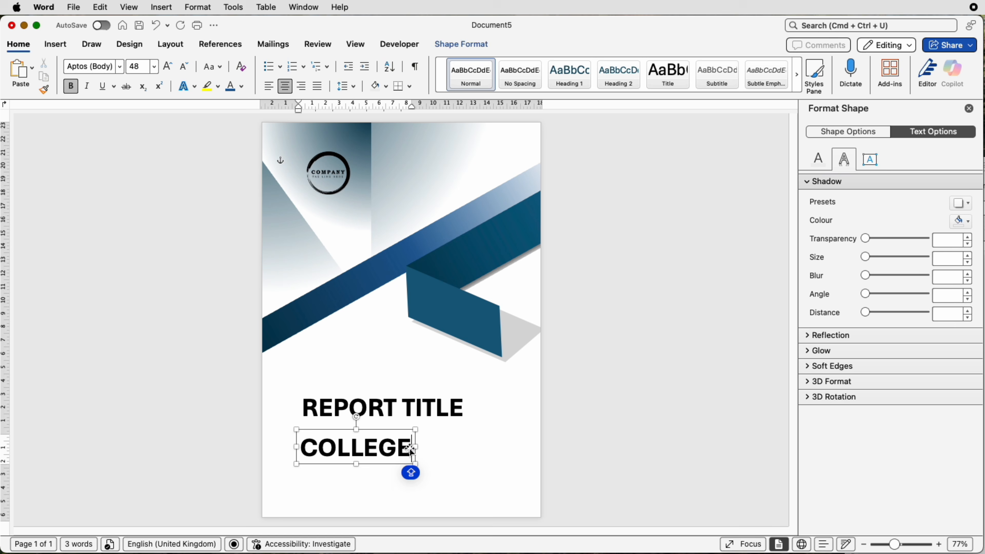
{"action": "left_click", "coordinate": [433, 447]}
{"action": "left_click", "coordinate": [395, 448]}
{"action": "left_click", "coordinate": [154, 66]}
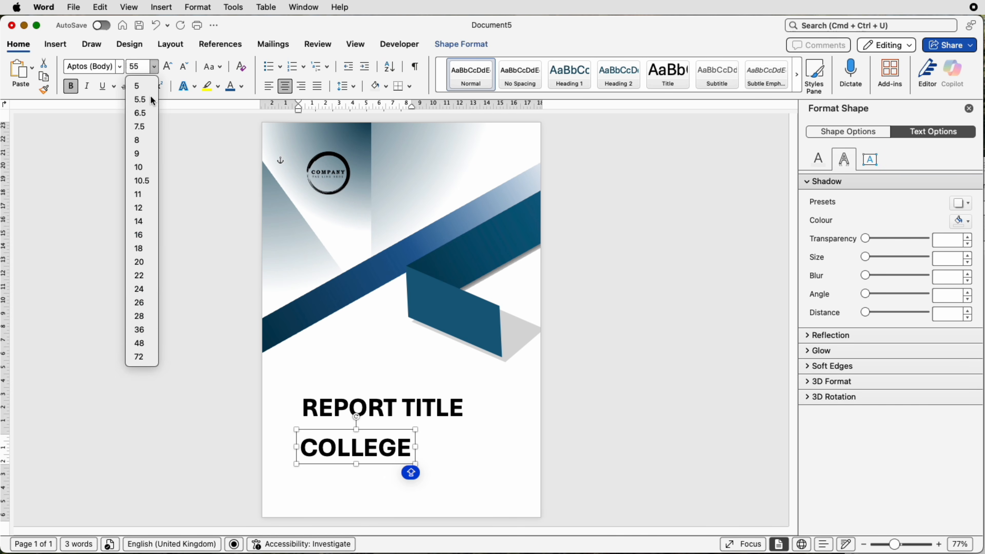
{"action": "left_click", "coordinate": [156, 347]}
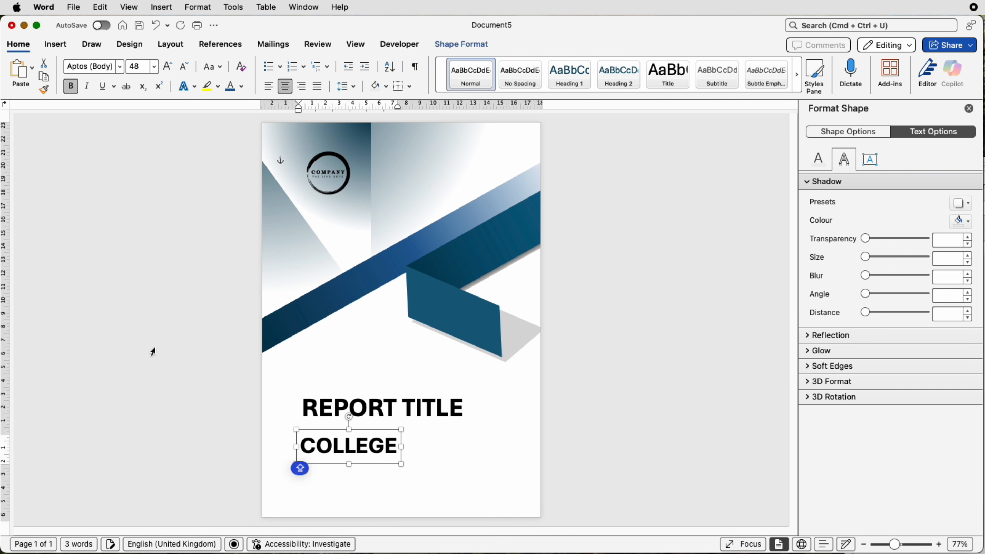
{"action": "left_click", "coordinate": [242, 90]}
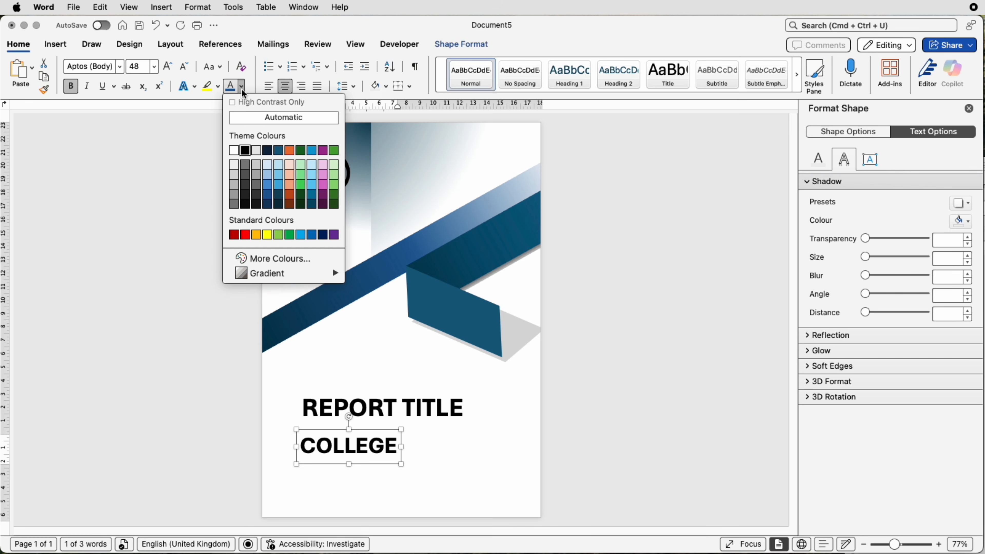
{"action": "left_click", "coordinate": [267, 194]}
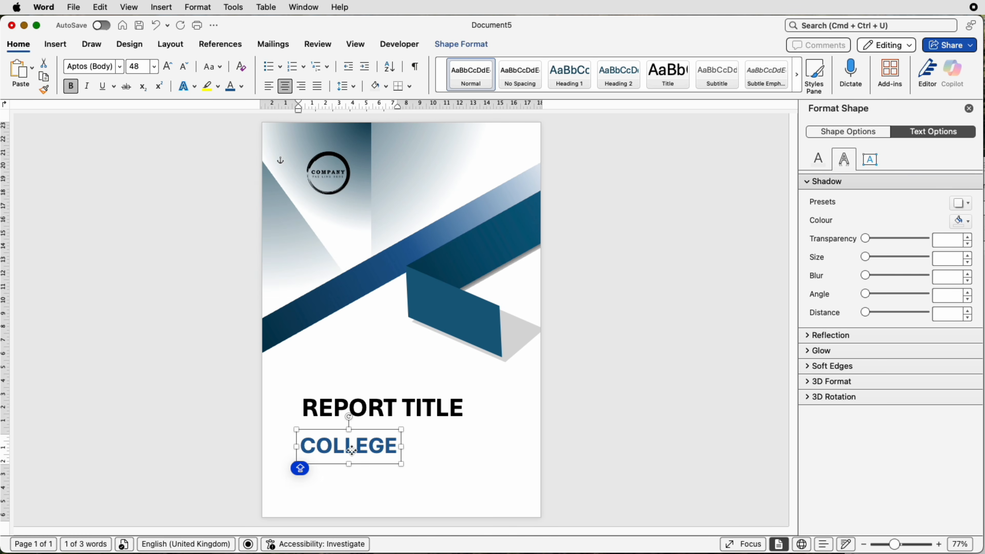
Move COLLEGE up close beneath REPORT TITLE and place a duplicate of it directly below
{"action": "left_click_drag", "start_coordinate": [352, 450], "coordinate": [353, 430]}
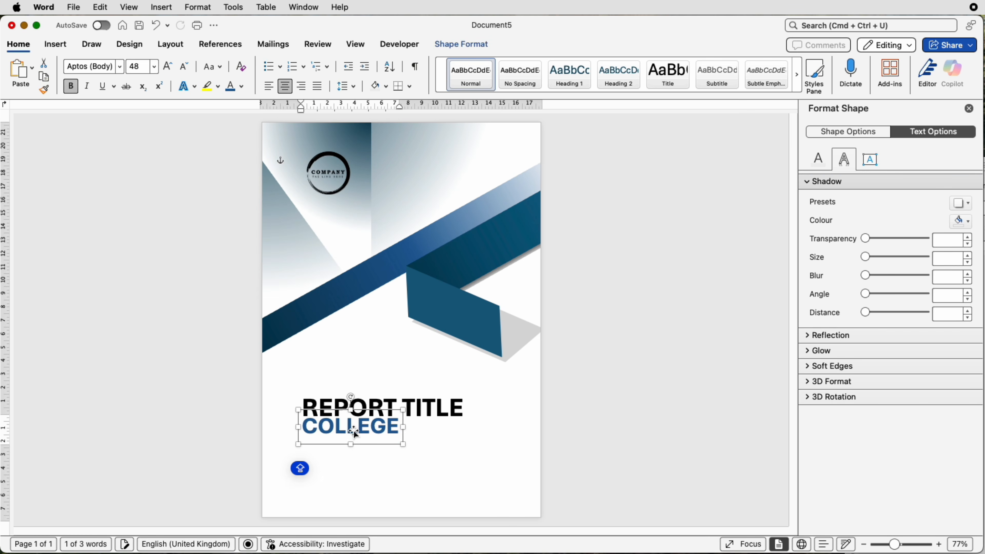
{"action": "left_click_drag", "start_coordinate": [419, 422], "coordinate": [375, 443]}
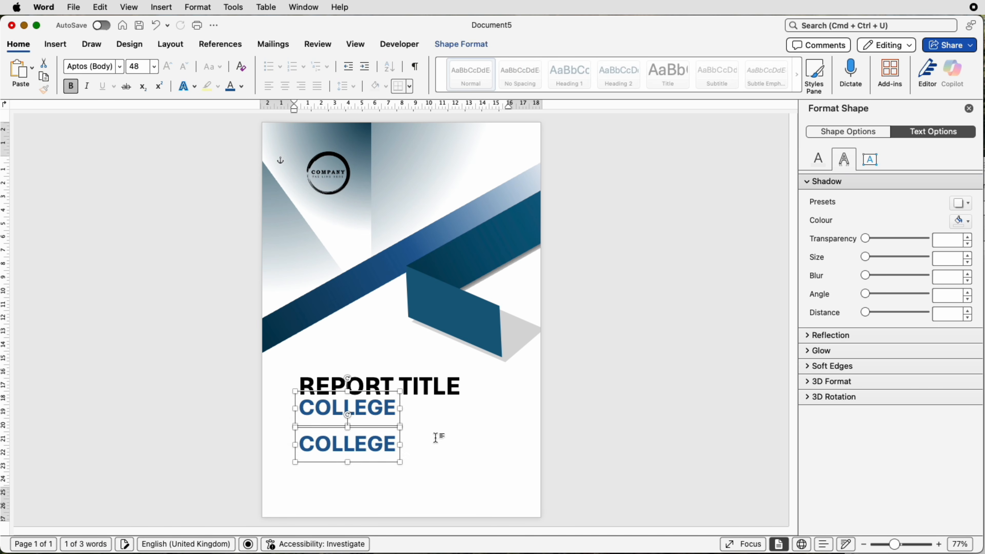
{"action": "left_click", "coordinate": [435, 437]}
{"action": "left_click", "coordinate": [393, 445]}
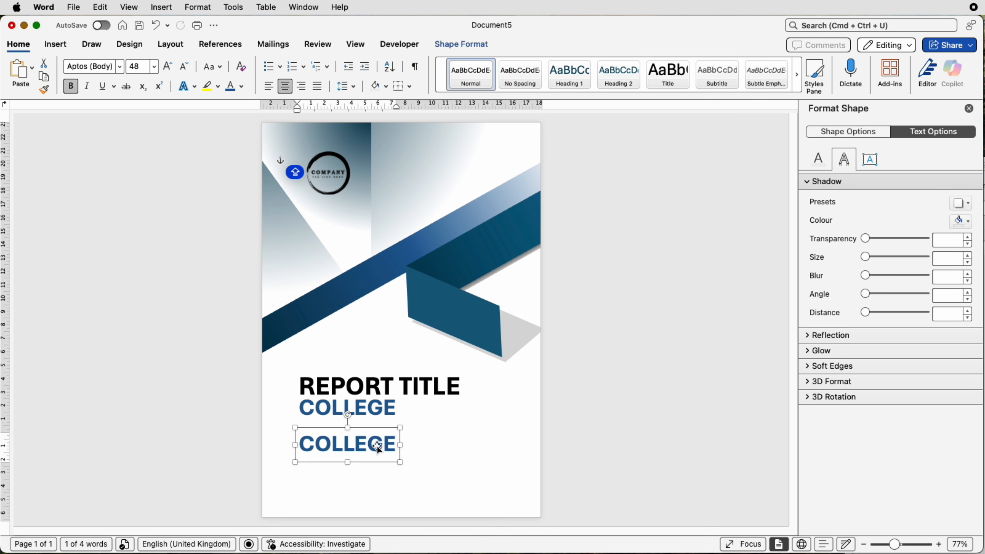
Replace the lower COLLEGE copy's wording with "PROJECT TITLE"
{"action": "left_click", "coordinate": [378, 446]}
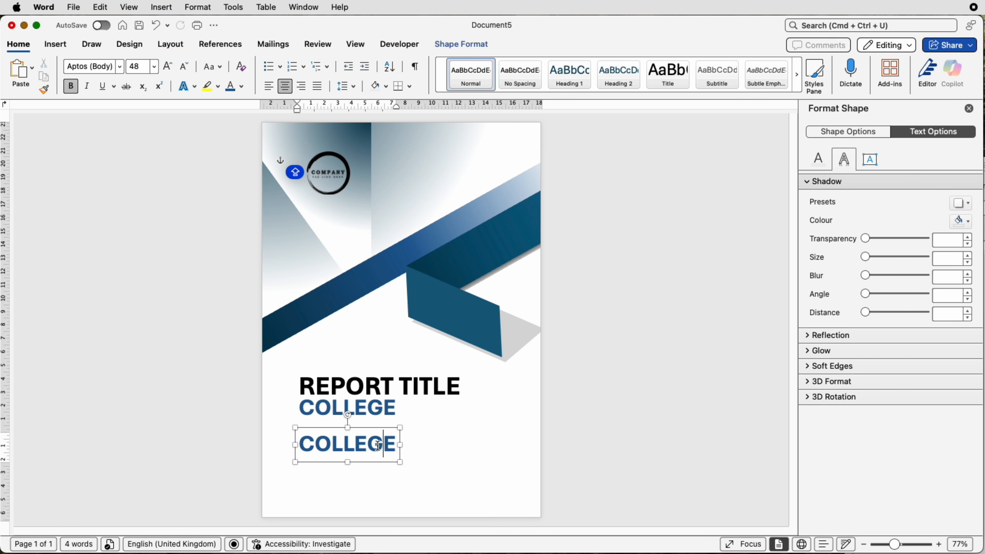
{"action": "key", "text": "super+a"}
{"action": "type", "text": "PROJECT TITLE"}
{"action": "key", "text": "super+a"}
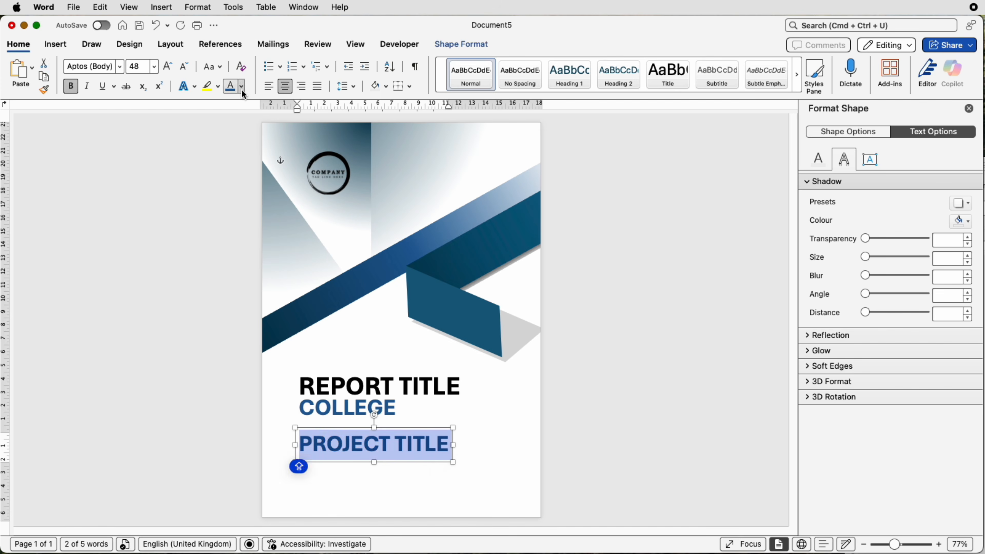
Change the PROJECT TITLE text colour to black and reduce its font size
{"action": "left_click", "coordinate": [242, 88]}
{"action": "left_click", "coordinate": [255, 107]}
{"action": "left_click", "coordinate": [184, 66]}
Add a 16-point grey text box below PROJECT TITLE with the author's and contributor's names and roles on two lines
{"action": "left_click", "coordinate": [352, 443]}
{"action": "key", "text": "super+a"}
{"action": "left_click_drag", "start_coordinate": [352, 443], "coordinate": [348, 466]}
{"action": "left_click", "coordinate": [356, 473]}
{"action": "type", "text": "Clare Brown - author Max Long - Contributor"}
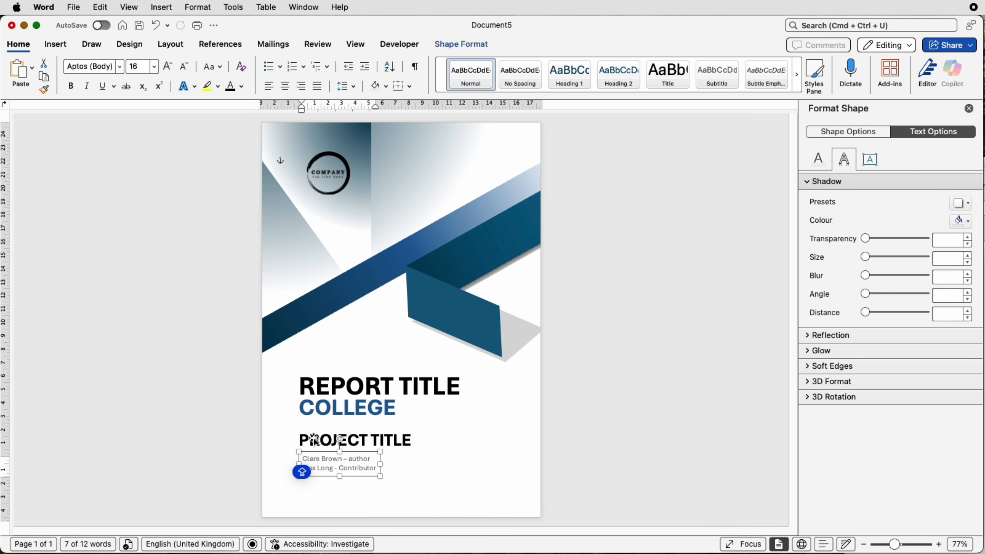
Align the names, PROJECT TITLE, COLLEGE and REPORT TITLE text boxes to the left edge of the selected objects
{"action": "left_click", "coordinate": [314, 440], "text": "shift"}
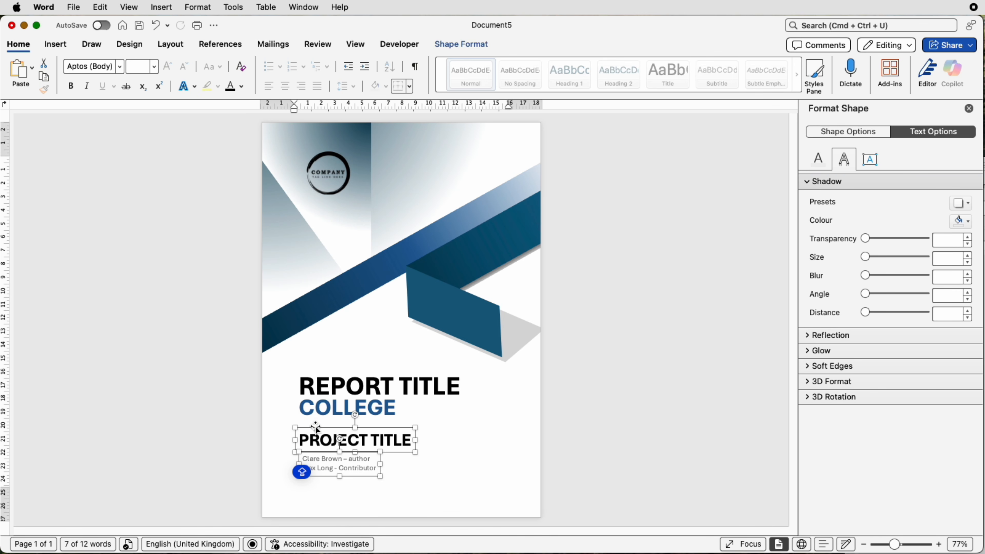
{"action": "left_click", "coordinate": [316, 412], "text": "shift"}
{"action": "left_click", "coordinate": [320, 386], "text": "shift"}
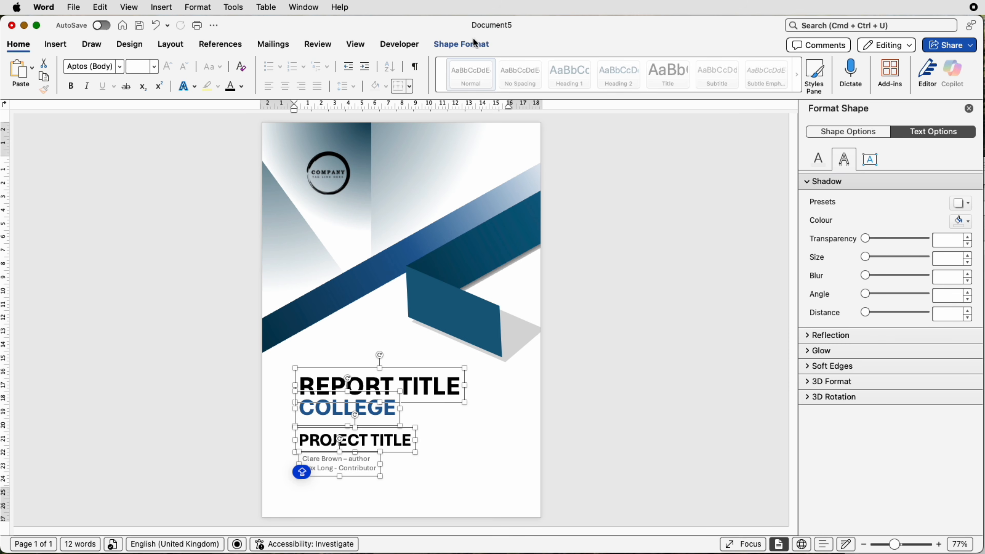
{"action": "left_click", "coordinate": [489, 48]}
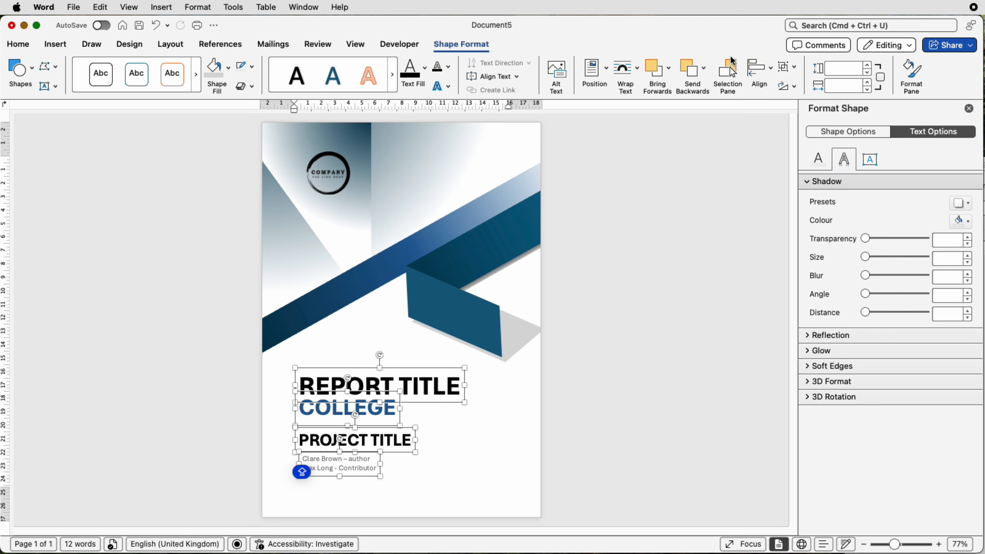
{"action": "left_click", "coordinate": [770, 71]}
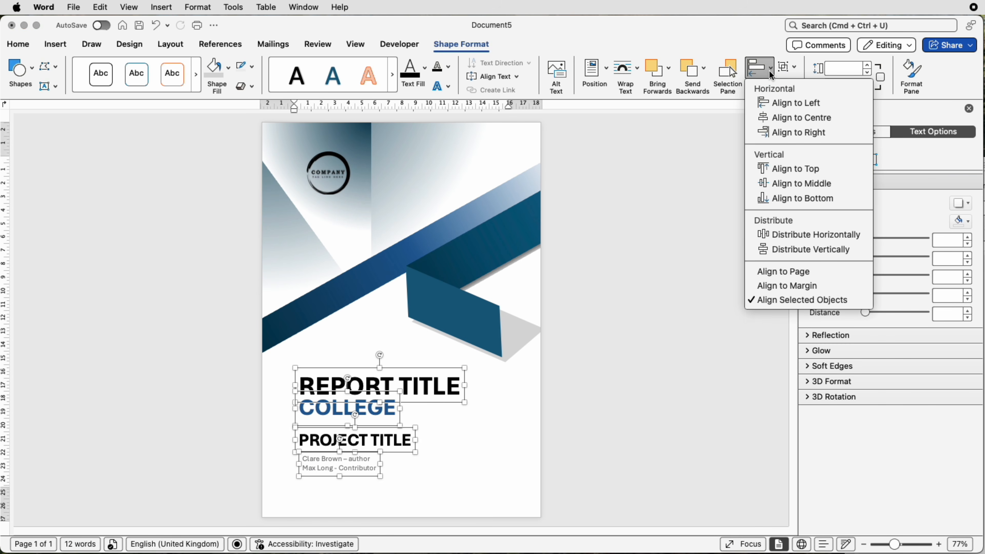
{"action": "left_click", "coordinate": [772, 107]}
{"action": "left_click", "coordinate": [434, 452]}
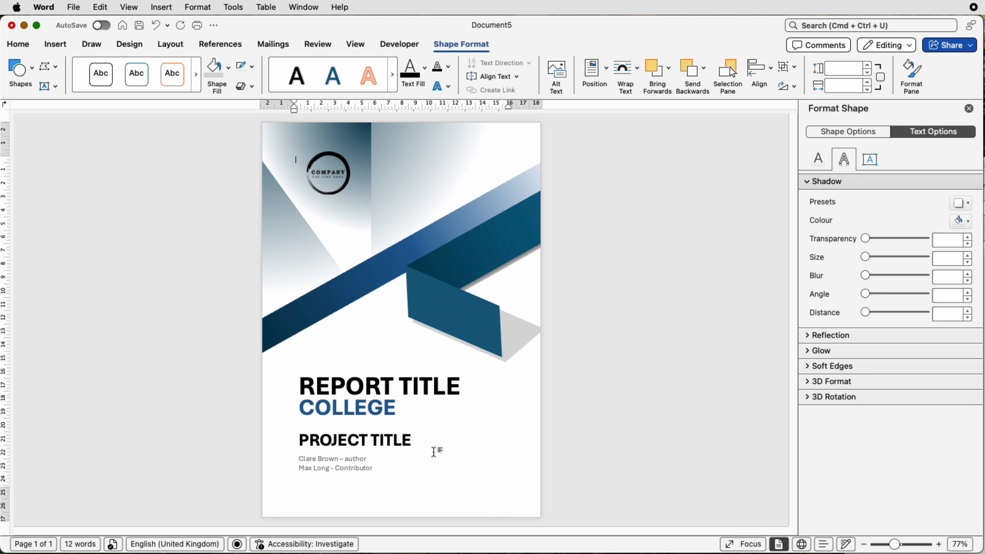
Reposition COLLEGE in fine increments so it sits tightly beneath REPORT TITLE
{"action": "left_click_drag", "start_coordinate": [897, 549], "coordinate": [908, 545]}
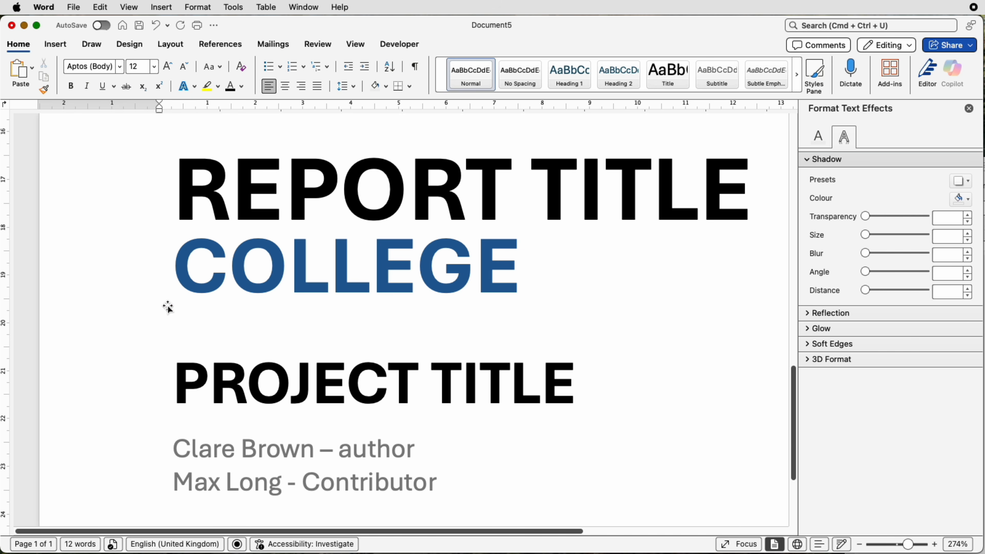
{"action": "left_click_drag", "start_coordinate": [267, 289], "coordinate": [268, 215]}
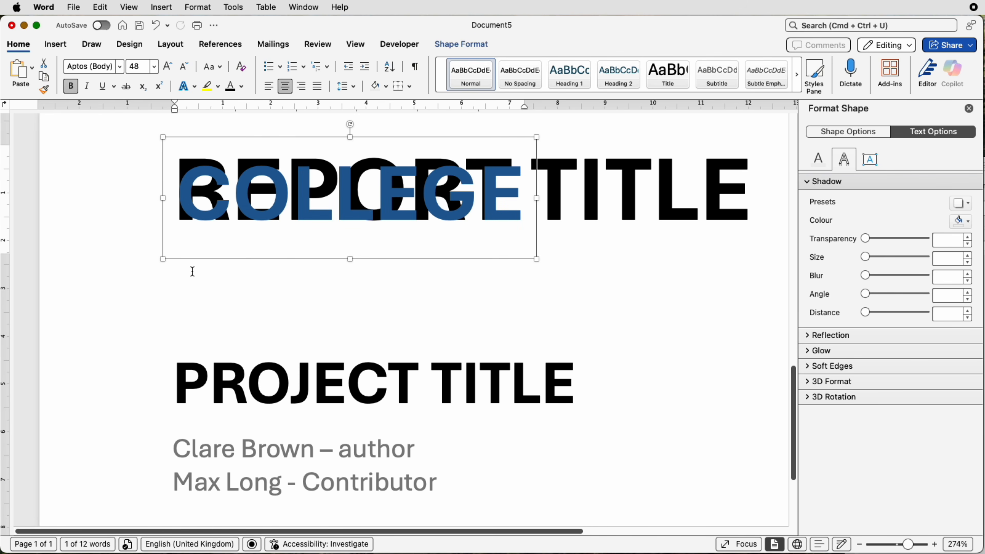
{"action": "key", "text": "Down"}
{"action": "key", "text": "Down"}
{"action": "key", "text": "Down"}
{"action": "key", "text": "Down"}
{"action": "key", "text": "Down"}
{"action": "key", "text": "Down"}
{"action": "key", "text": "Down"}
{"action": "key", "text": "Down"}
{"action": "key", "text": "Down"}
{"action": "key", "text": "Down"}
{"action": "key", "text": "Down"}
{"action": "key", "text": "Down"}
{"action": "key", "text": "Down"}
{"action": "key", "text": "Down"}
{"action": "key", "text": "Down"}
{"action": "key", "text": "Down"}
{"action": "key", "text": "Down"}
{"action": "key", "text": "Down"}
{"action": "key", "text": "Down"}
{"action": "key", "text": "Down"}
{"action": "key", "text": "Down"}
{"action": "key", "text": "Down"}
{"action": "key", "text": "Down"}
{"action": "key", "text": "Down"}
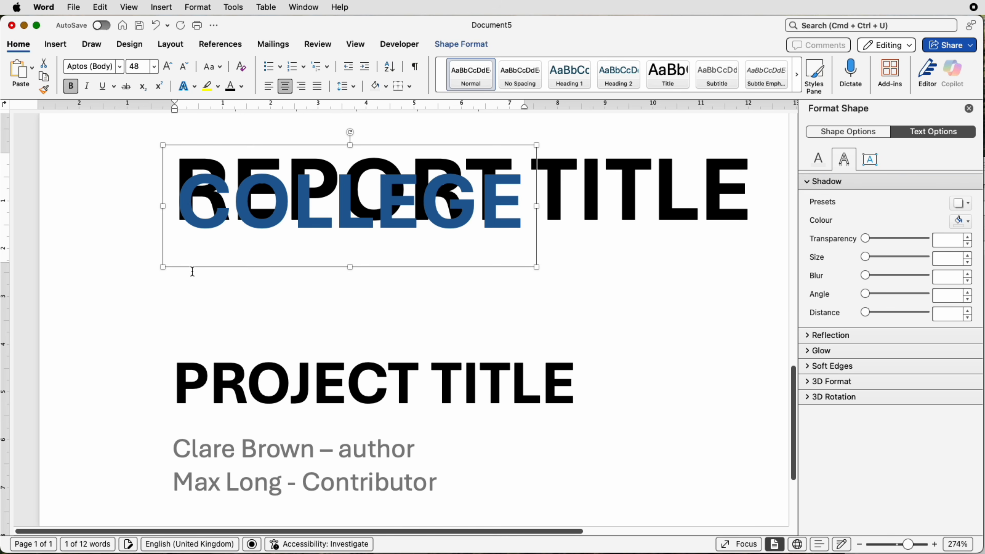
{"action": "key", "text": "Down"}
{"action": "key", "text": "Down"}
{"action": "key", "text": "Down"}
{"action": "key", "text": "Down"}
{"action": "key", "text": "Down"}
{"action": "key", "text": "Down"}
{"action": "key", "text": "Down"}
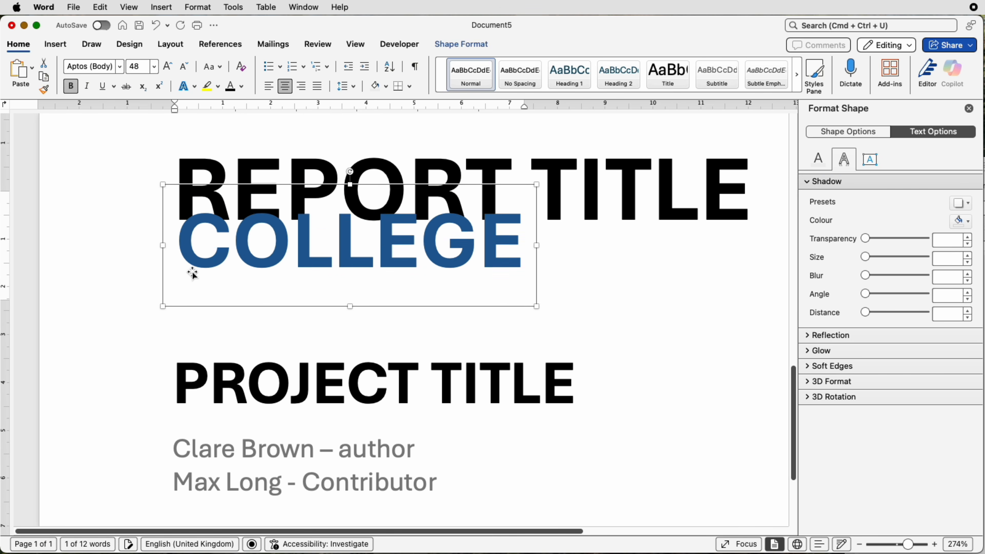
{"action": "key", "text": "Down"}
{"action": "key", "text": "Down"}
{"action": "key", "text": "Down"}
{"action": "key", "text": "Down"}
{"action": "key", "text": "Down"}
{"action": "key", "text": "Down"}
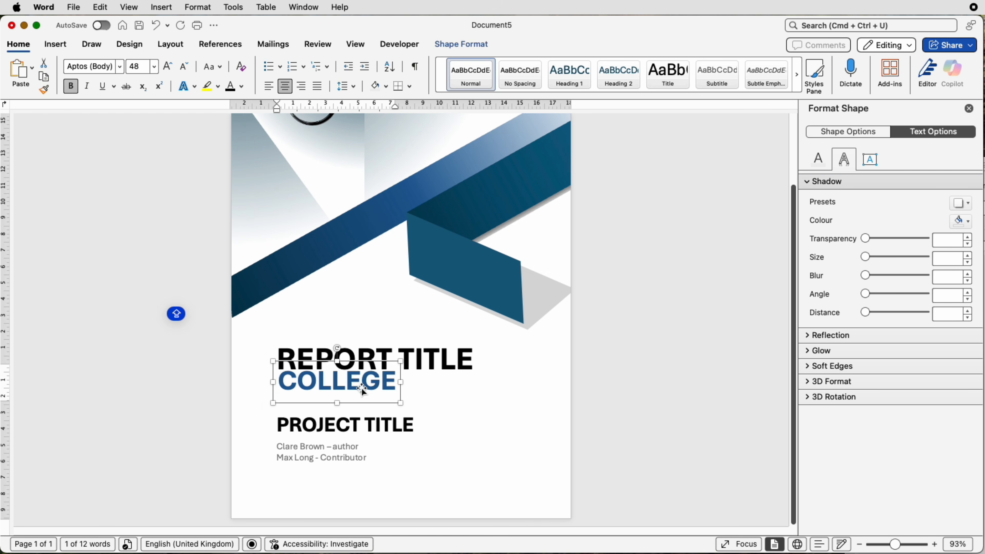
Duplicate the COLLEGE text to the right of PROJECT TITLE and change the copy's wording to "2025"
{"action": "left_click_drag", "start_coordinate": [362, 388], "coordinate": [518, 416]}
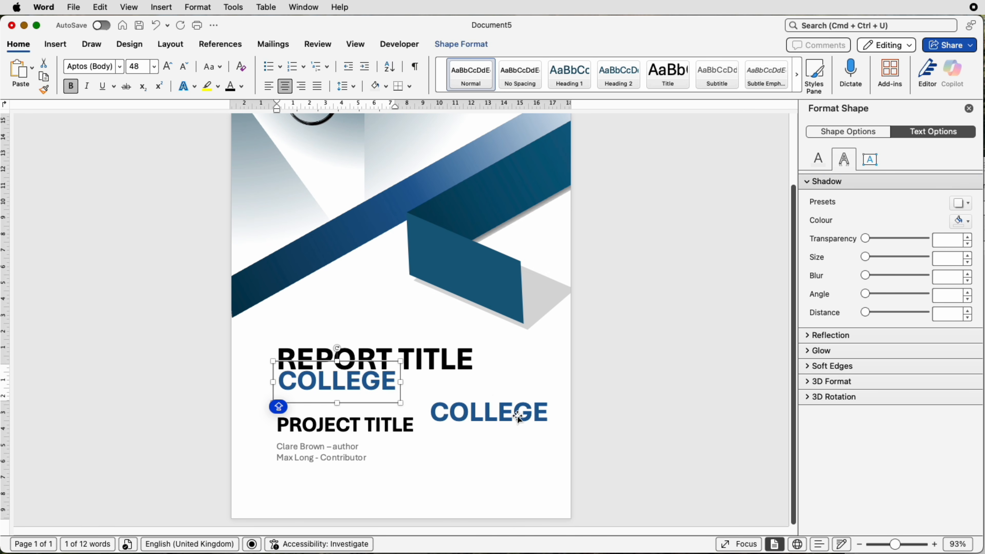
{"action": "left_click", "coordinate": [508, 455]}
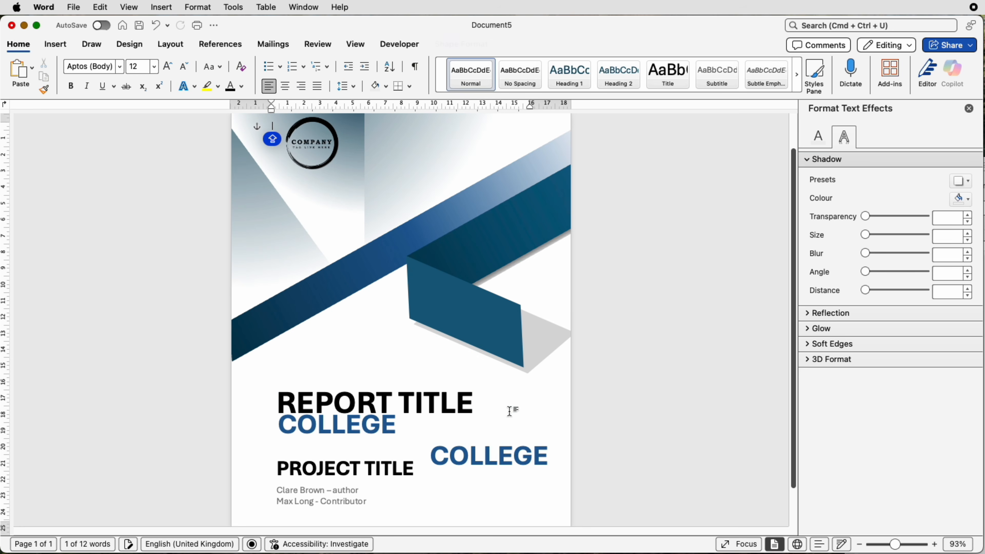
{"action": "left_click", "coordinate": [511, 455]}
{"action": "triple_click", "coordinate": [512, 457]}
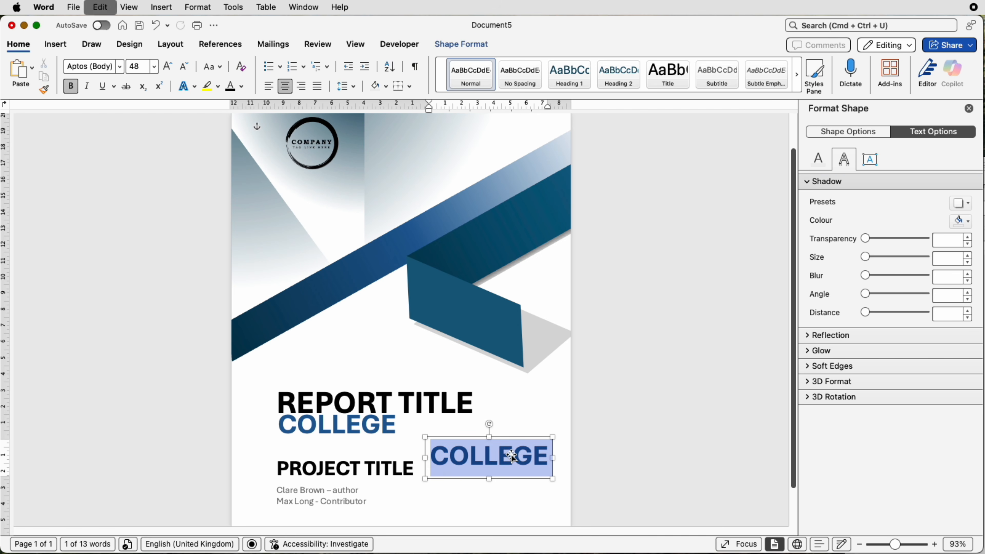
{"action": "type", "text": "2020"}
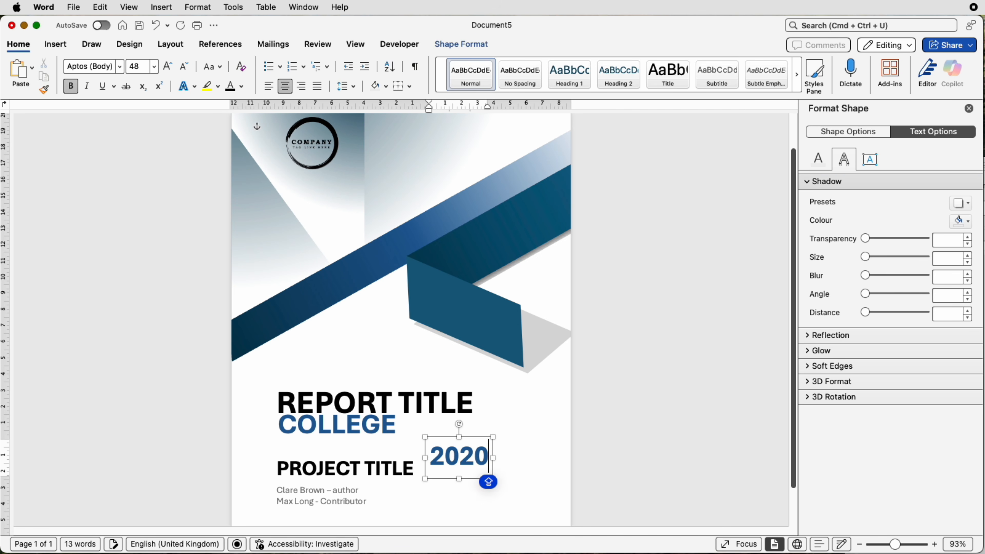
{"action": "key", "text": "BackSpace"}
{"action": "type", "text": "5"}
{"action": "left_click", "coordinate": [524, 481]}
Move the 2025 text to the upper right of the page and set its font size to 72 in an enlarged box
{"action": "left_click_drag", "start_coordinate": [478, 369], "coordinate": [493, 135]}
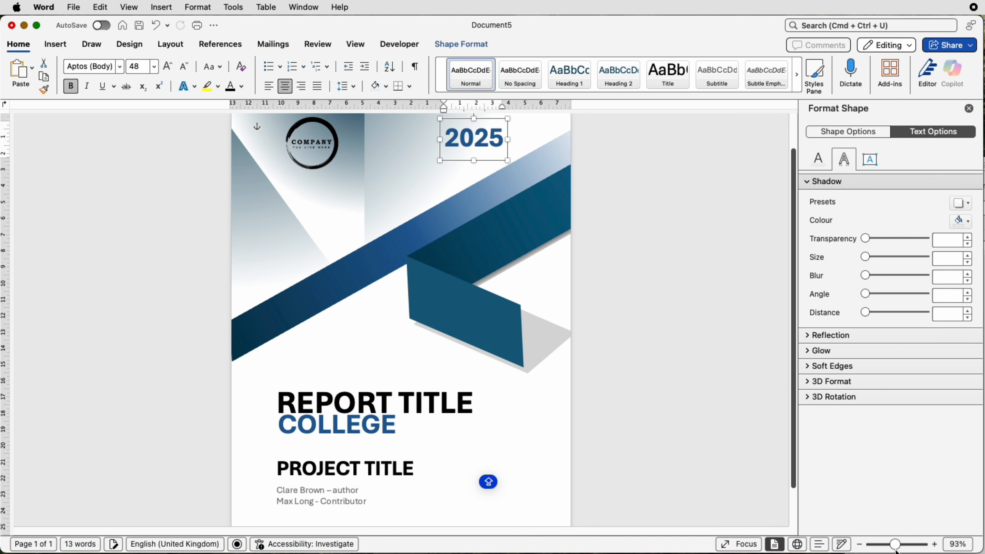
{"action": "left_click_drag", "start_coordinate": [895, 544], "coordinate": [889, 545]}
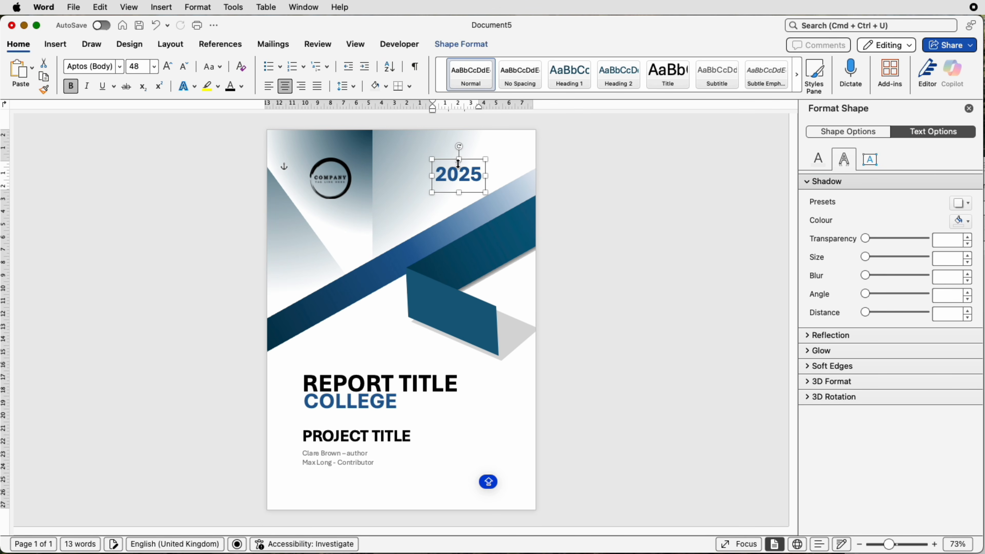
{"action": "left_click_drag", "start_coordinate": [431, 159], "coordinate": [424, 155]}
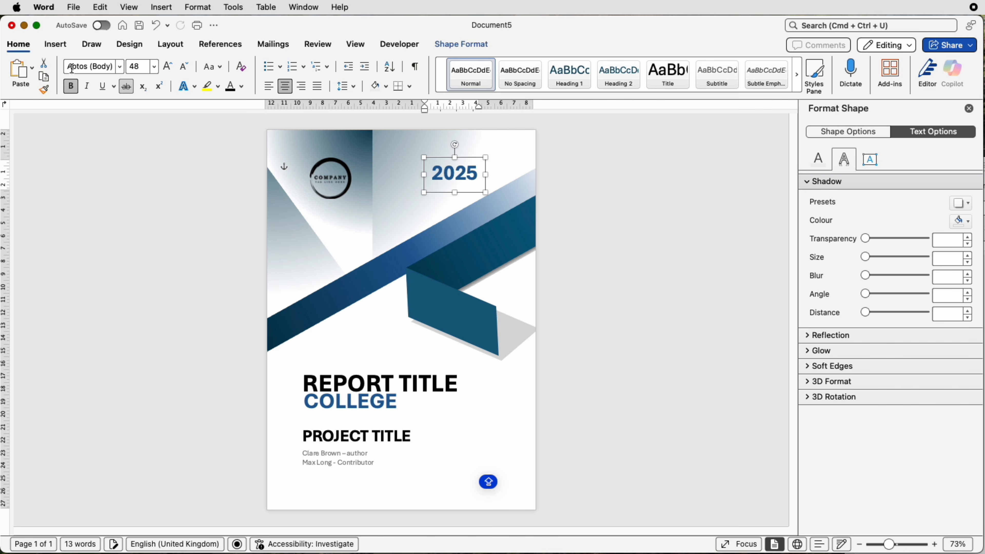
{"action": "left_click", "coordinate": [169, 68]}
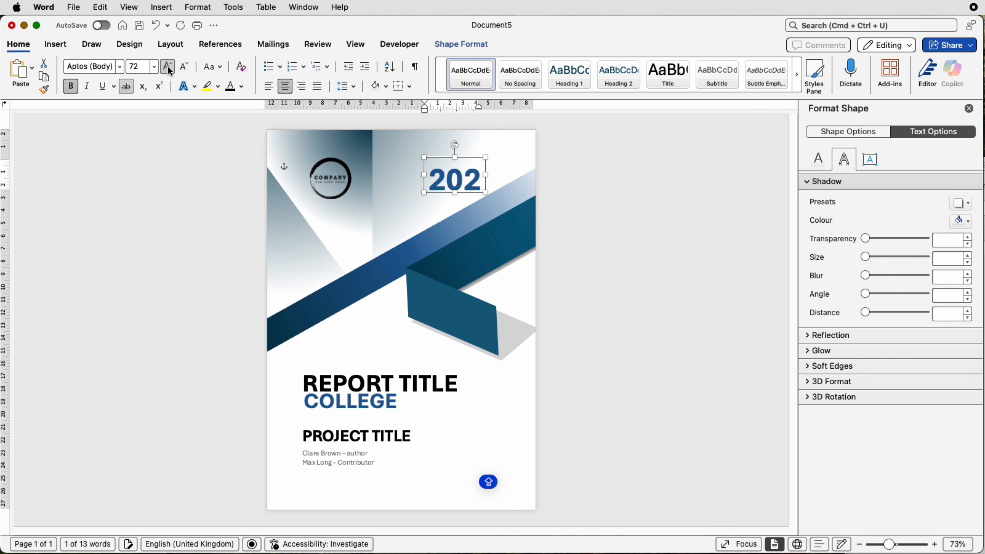
Widen the 2025 text box to fit the whole year and place it level with the company logo, well to its right
{"action": "left_click_drag", "start_coordinate": [487, 177], "coordinate": [362, 185]}
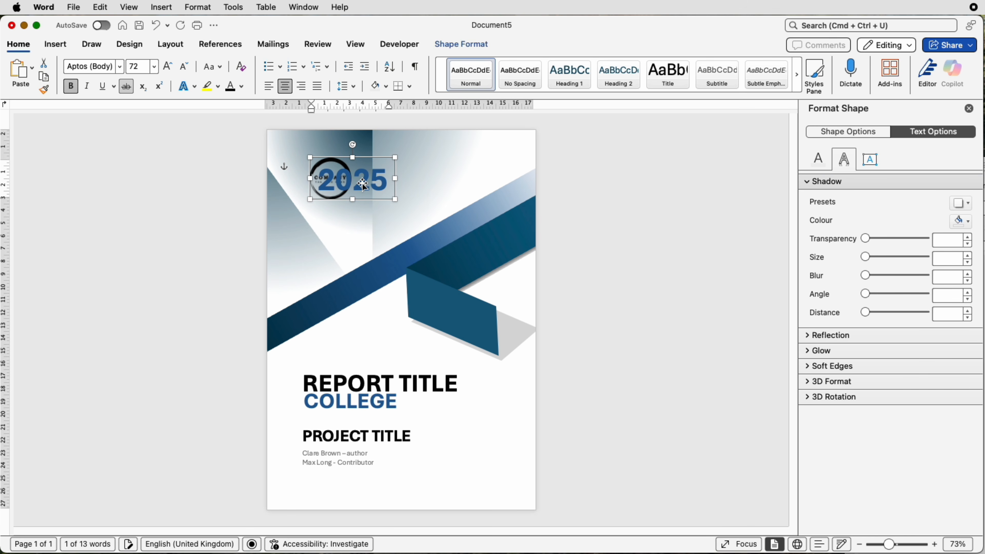
{"action": "key", "text": "Right"}
{"action": "key", "text": "Right"}
{"action": "key", "text": "Right"}
{"action": "key", "text": "Right"}
{"action": "key", "text": "Right"}
{"action": "key", "text": "Right"}
{"action": "key", "text": "Right"}
{"action": "key", "text": "Right"}
{"action": "key", "text": "Right"}
{"action": "key", "text": "Right"}
{"action": "key", "text": "Right"}
{"action": "key", "text": "Right"}
{"action": "key", "text": "Right"}
{"action": "key", "text": "Right"}
{"action": "key", "text": "Right"}
{"action": "key", "text": "Right"}
{"action": "key", "text": "Right"}
{"action": "key", "text": "Right"}
{"action": "key", "text": "Right"}
{"action": "key", "text": "Right"}
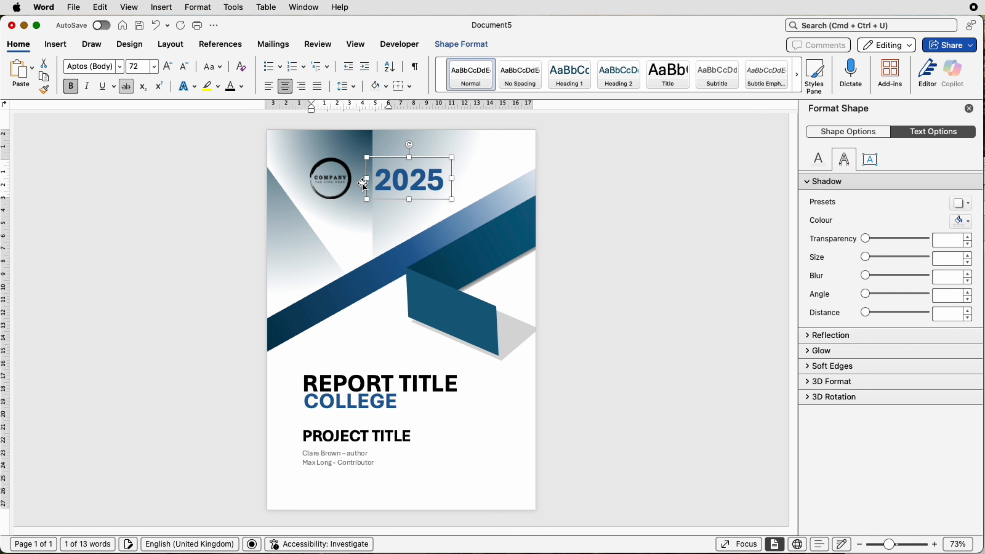
{"action": "key", "text": "Right"}
{"action": "key", "text": "Right"}
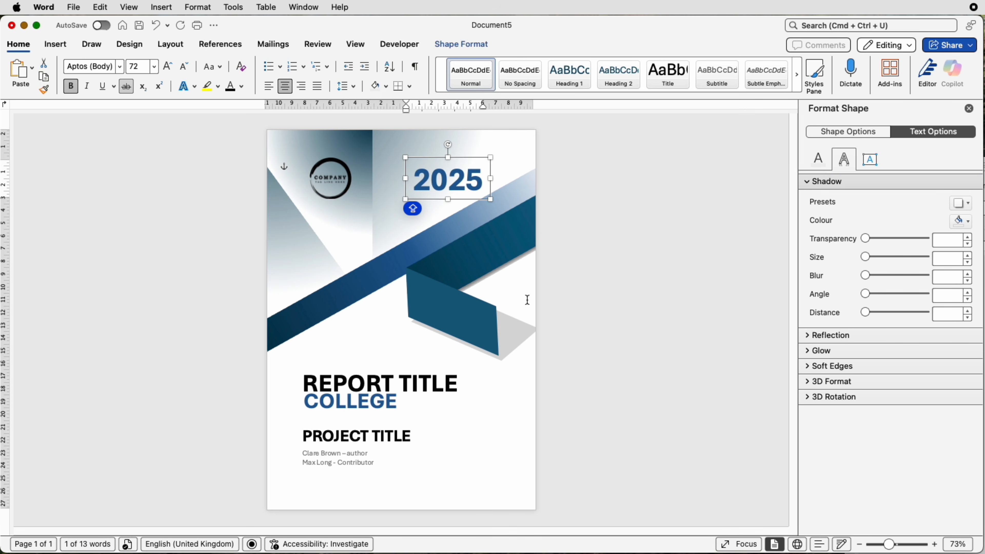
{"action": "left_click", "coordinate": [636, 344]}
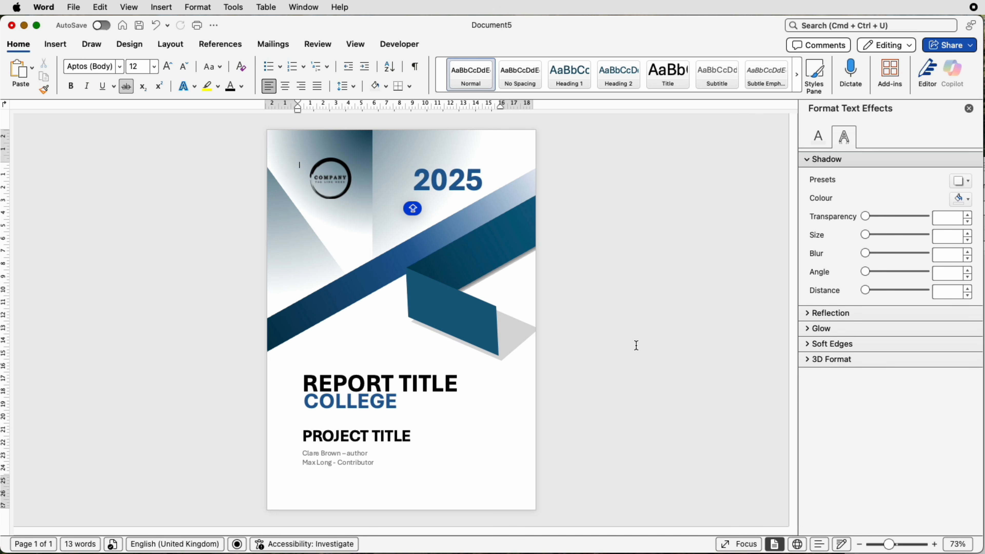
Examine the folder locations and file formats offered by Save As for the cover page, and close the dialog without saving
{"action": "left_click", "coordinate": [74, 8]}
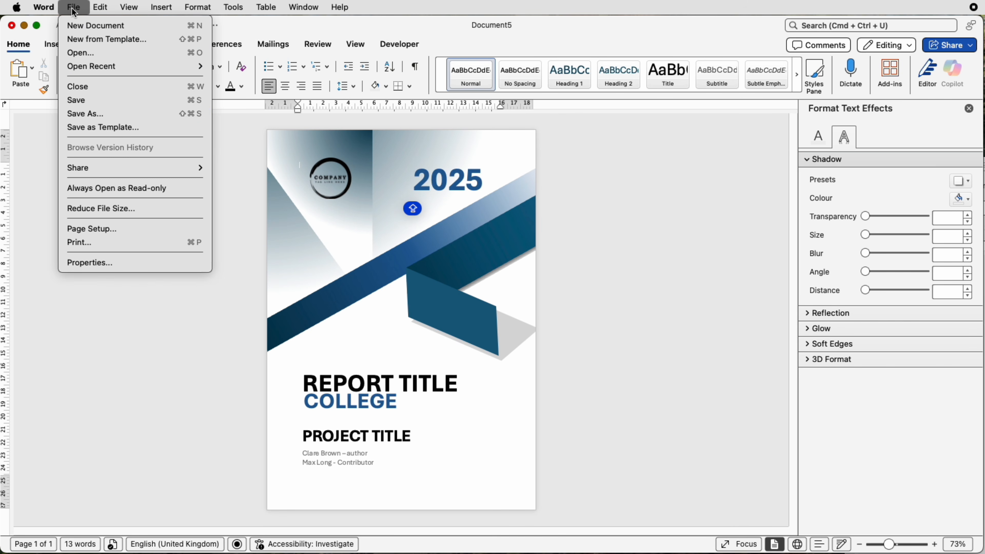
{"action": "left_click", "coordinate": [74, 113]}
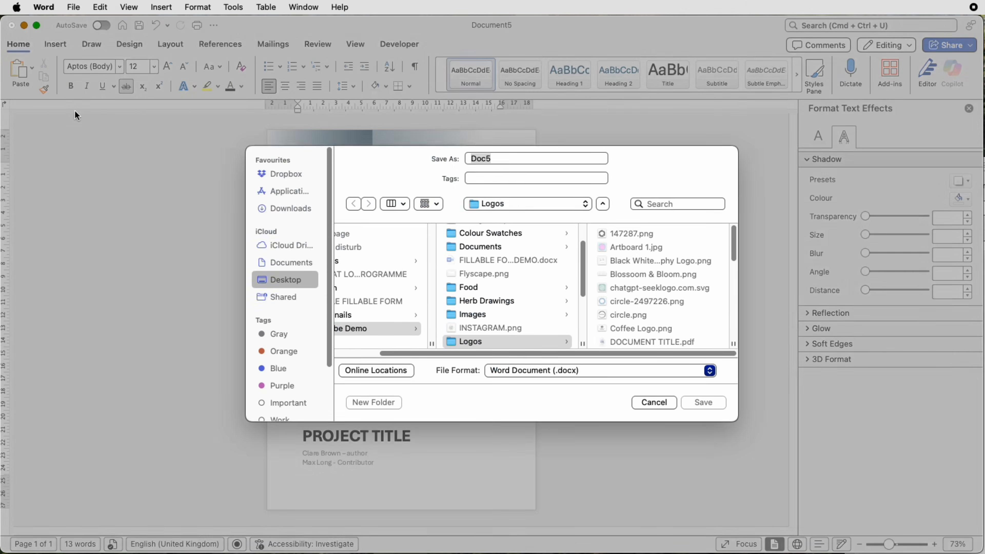
{"action": "left_click", "coordinate": [582, 208]}
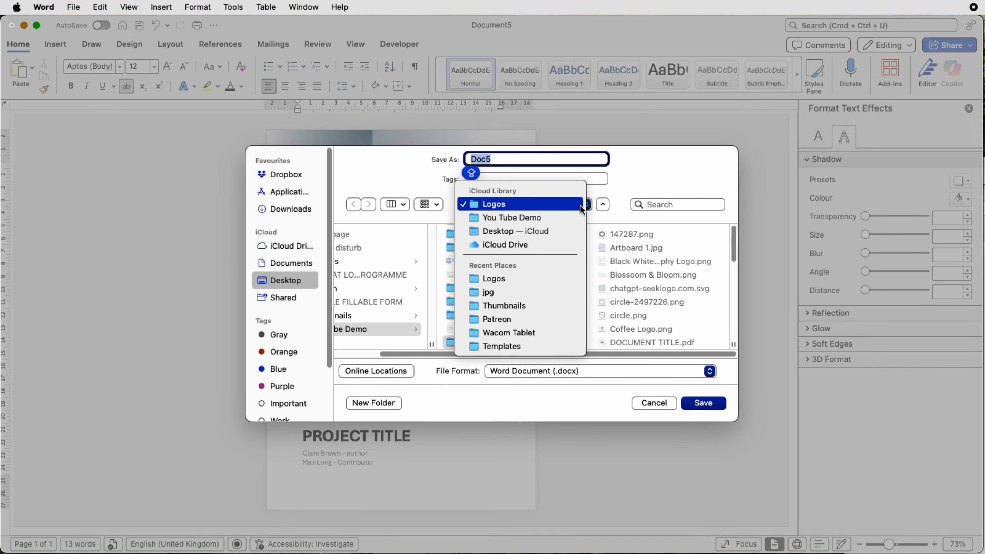
{"action": "left_click", "coordinate": [644, 168]}
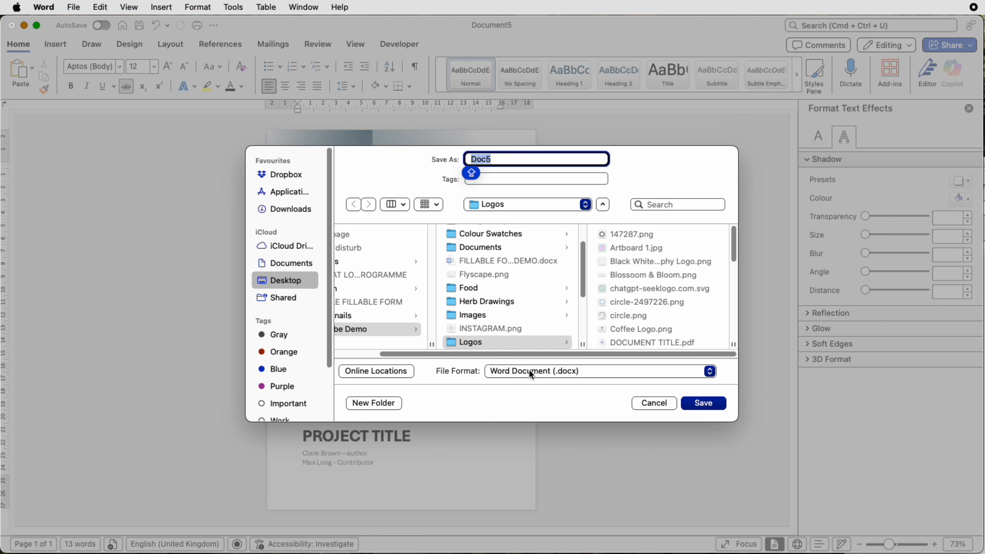
{"action": "left_click", "coordinate": [598, 372]}
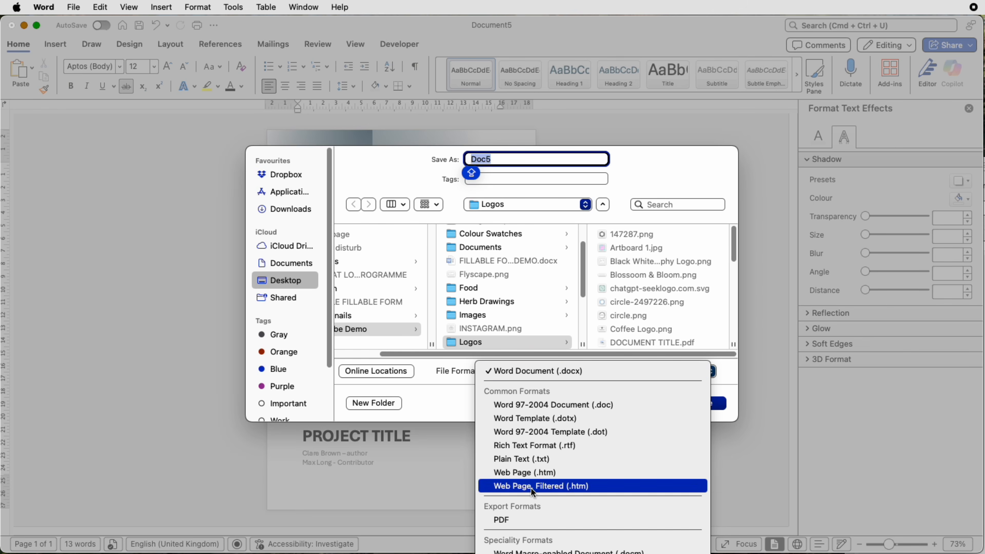
{"action": "left_click", "coordinate": [452, 500]}
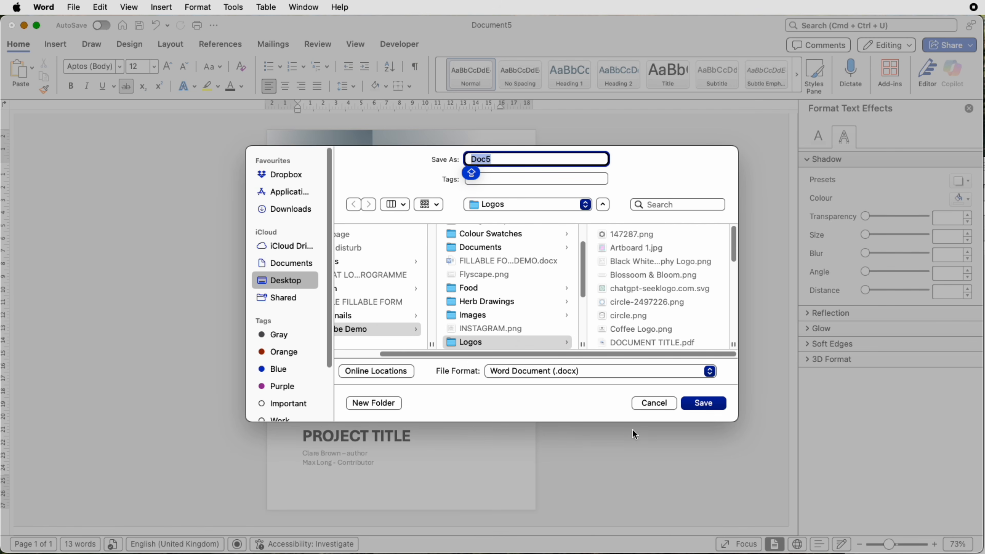
{"action": "left_click", "coordinate": [663, 403]}
Check the destination folder and file format offered by Save as Template, and close the dialog without saving
{"action": "left_click", "coordinate": [74, 8]}
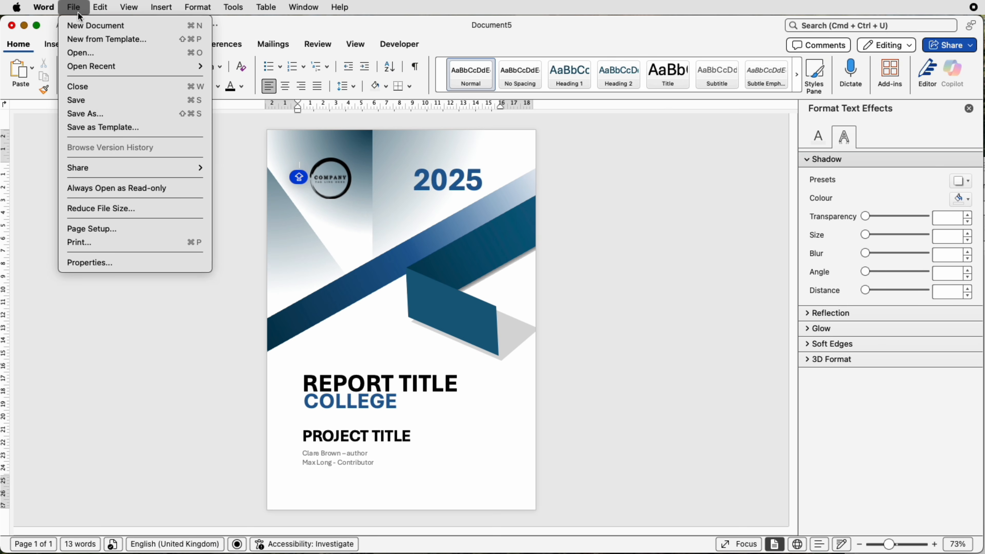
{"action": "left_click", "coordinate": [89, 130]}
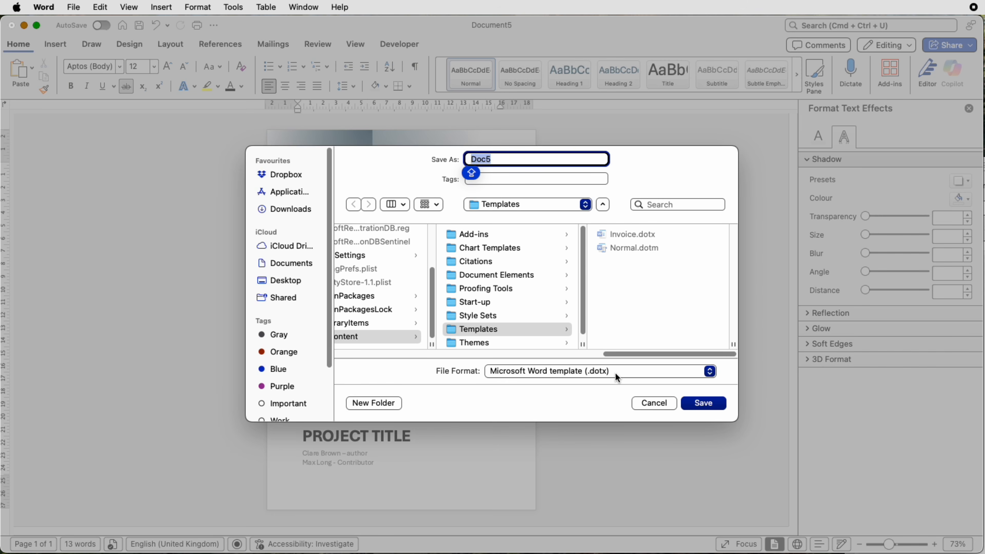
{"action": "left_click", "coordinate": [653, 403]}
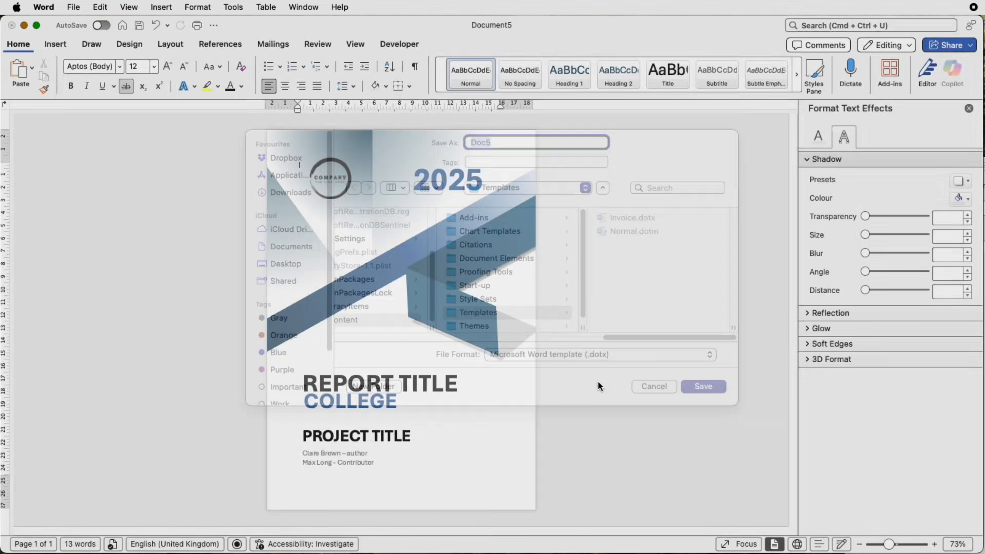